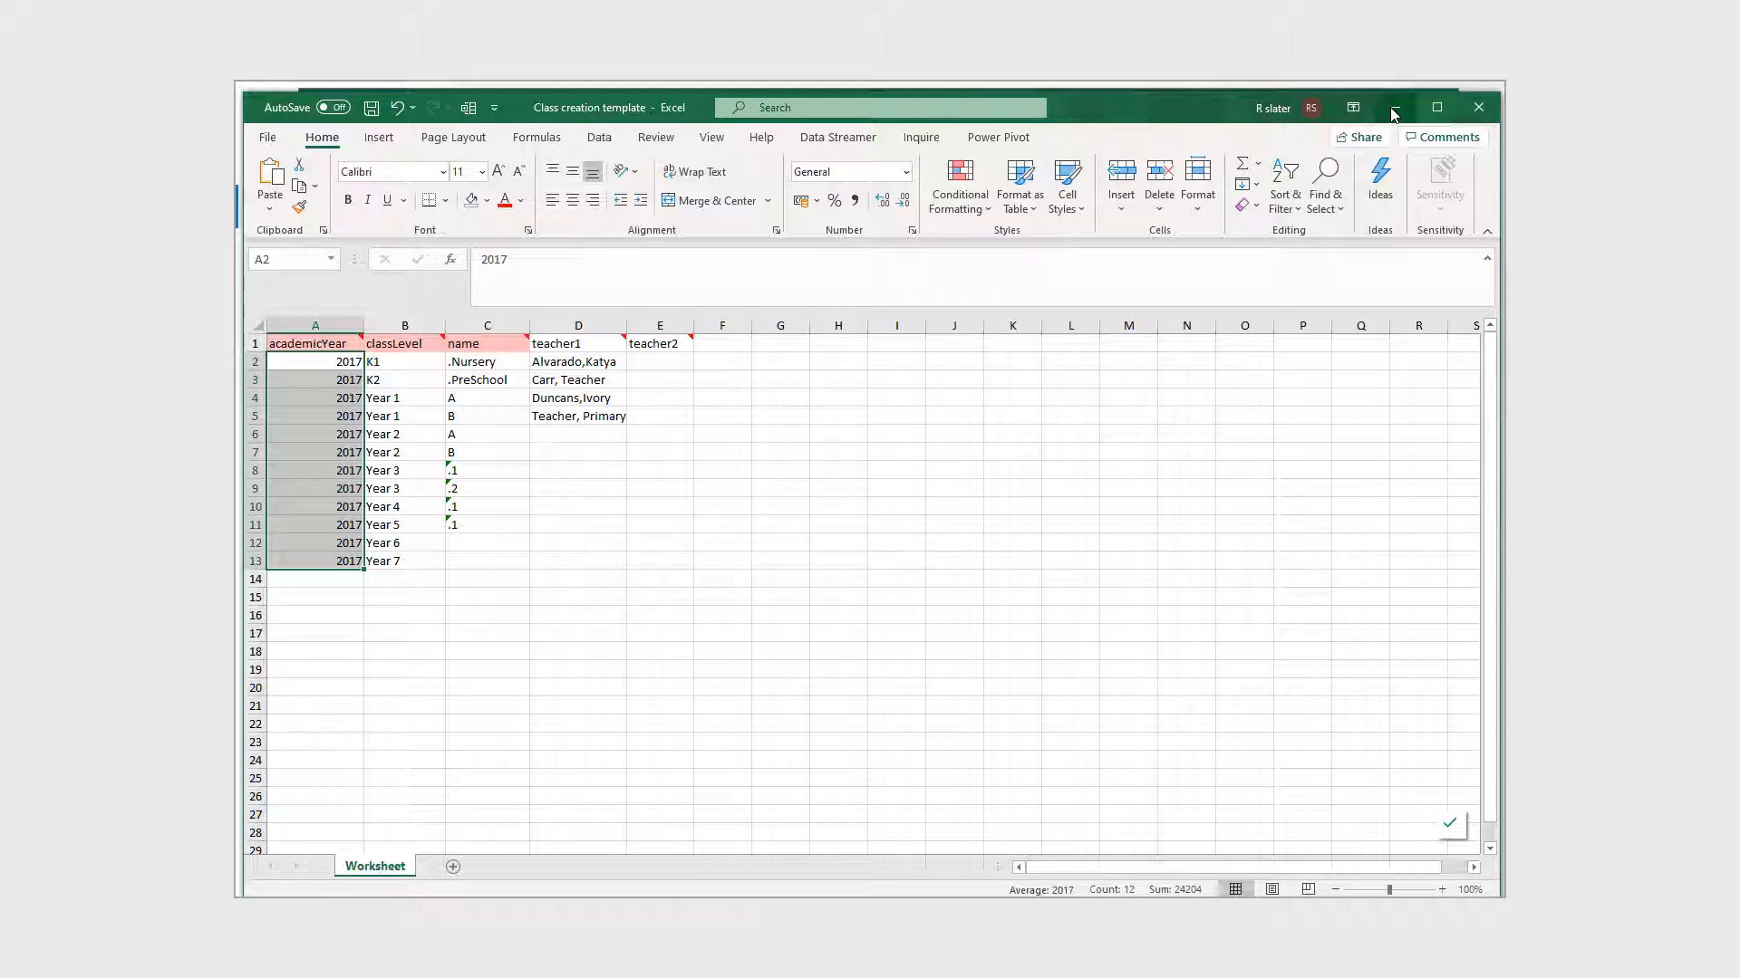
# - Confirm the account's Time Travel year is 2016-17, then select classLevel cells B2:B13 in Excel
pyautogui.click(1393, 107)
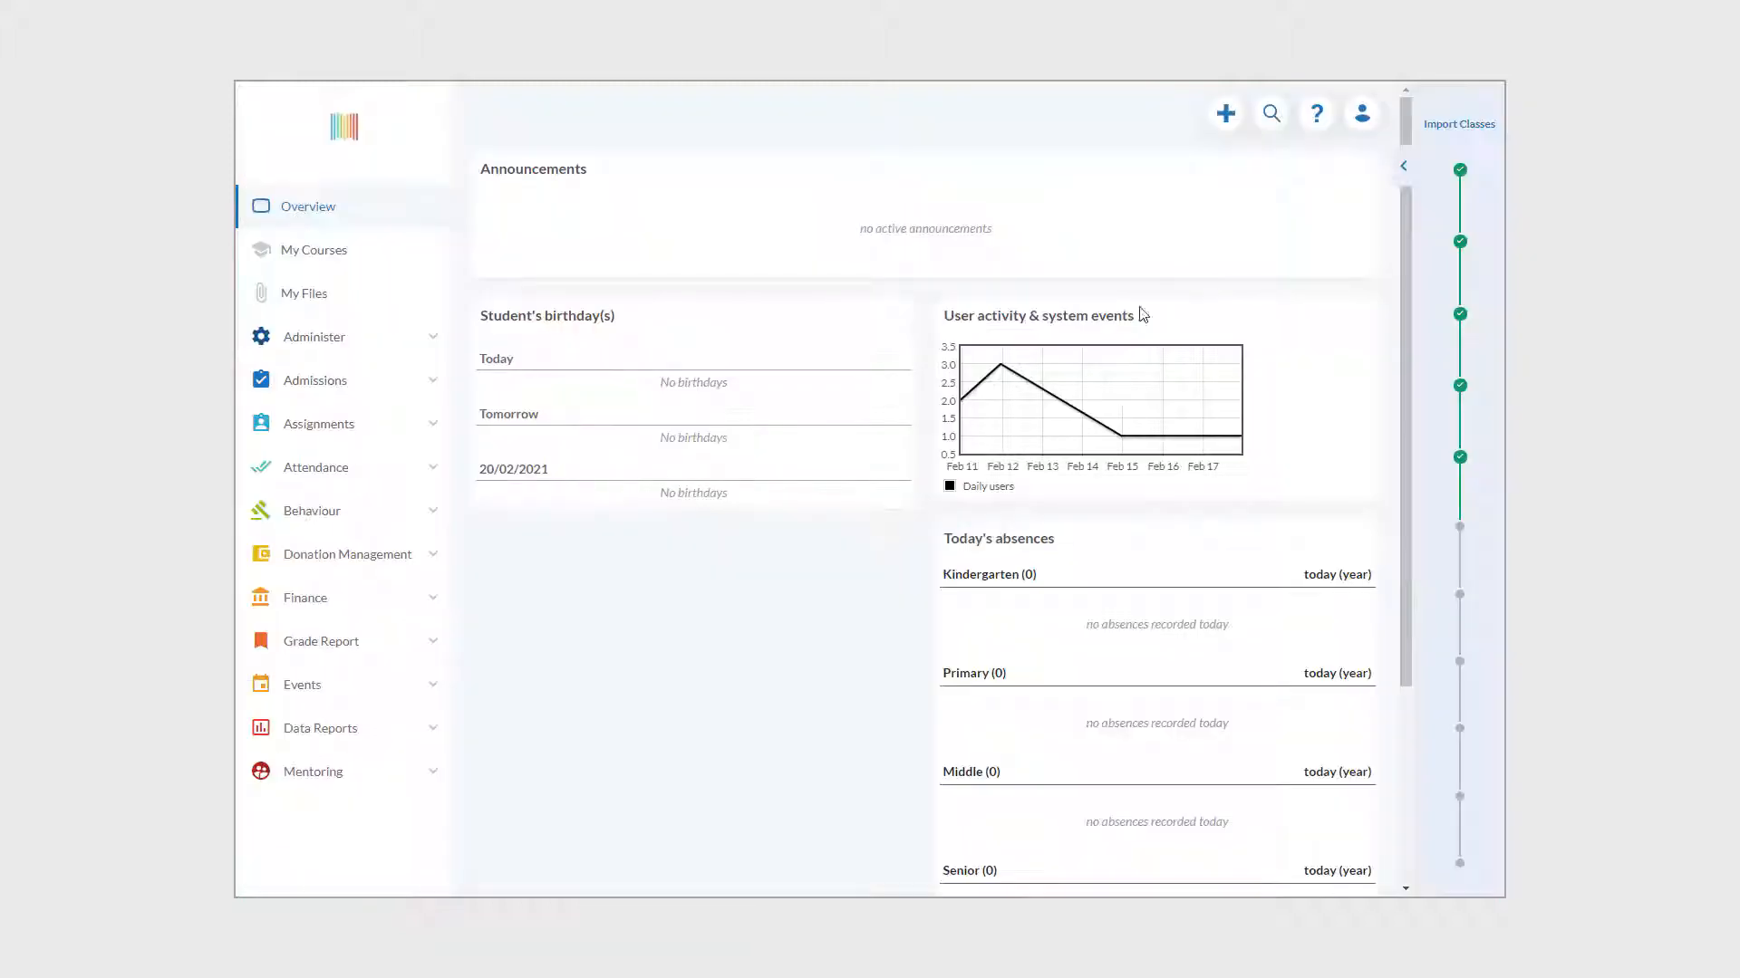
pyautogui.click(1368, 115)
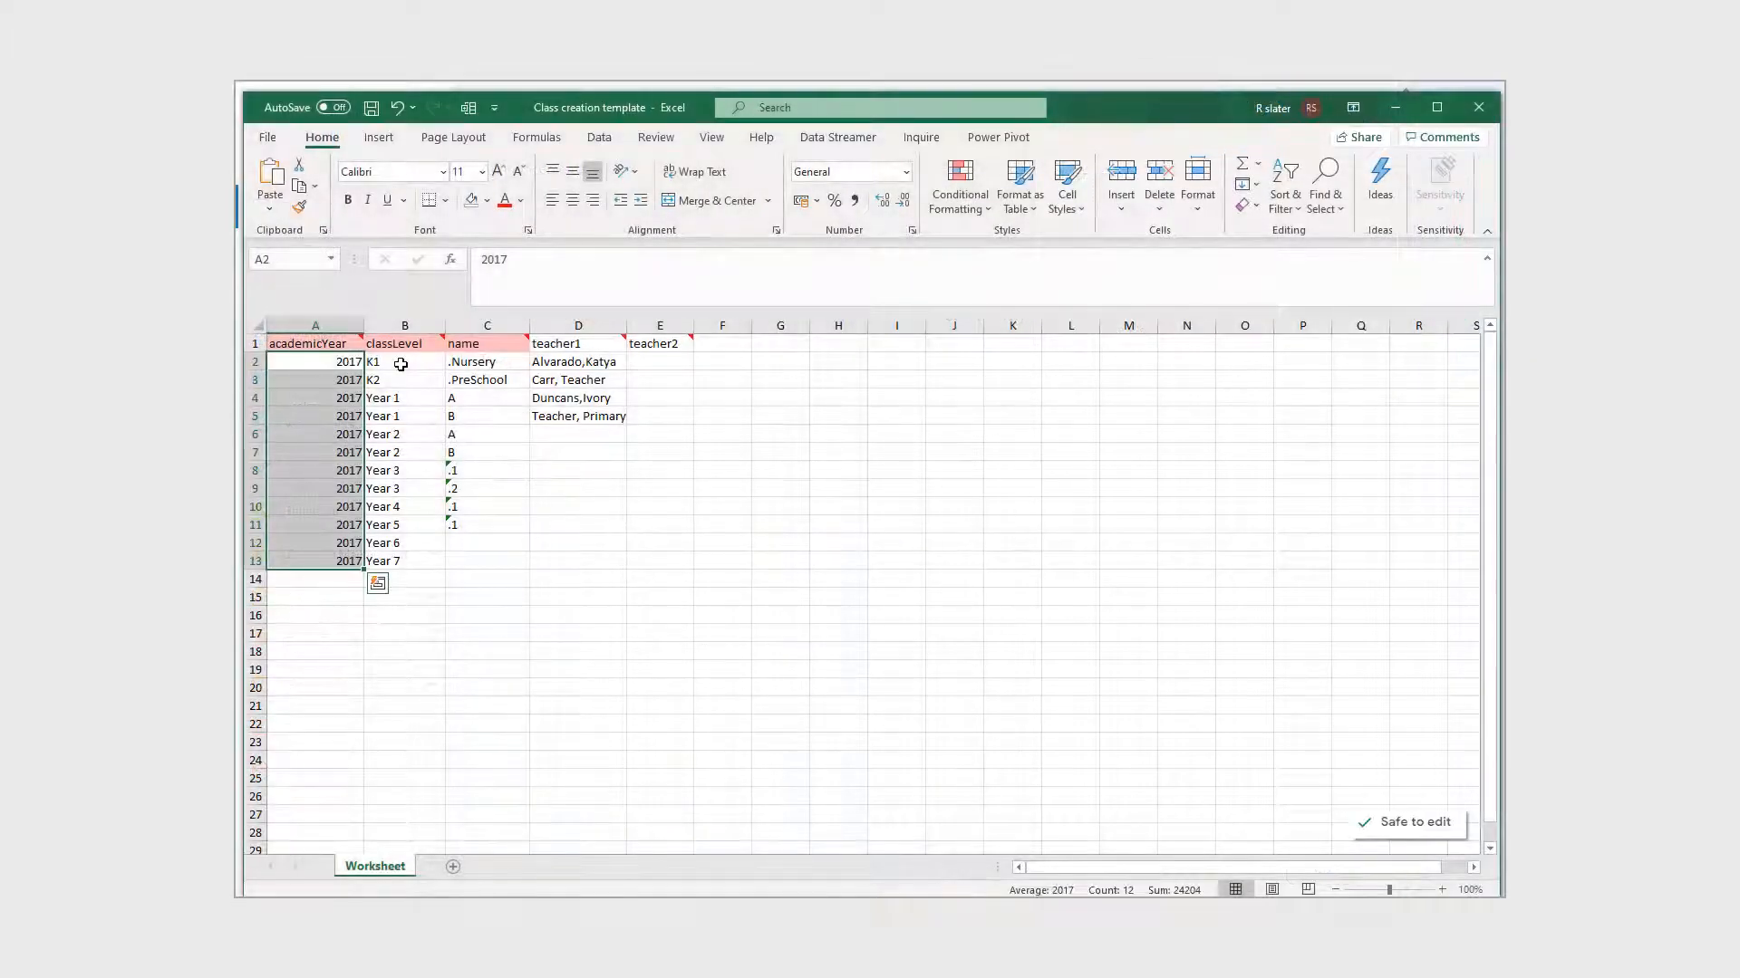
pyautogui.click(398, 373)
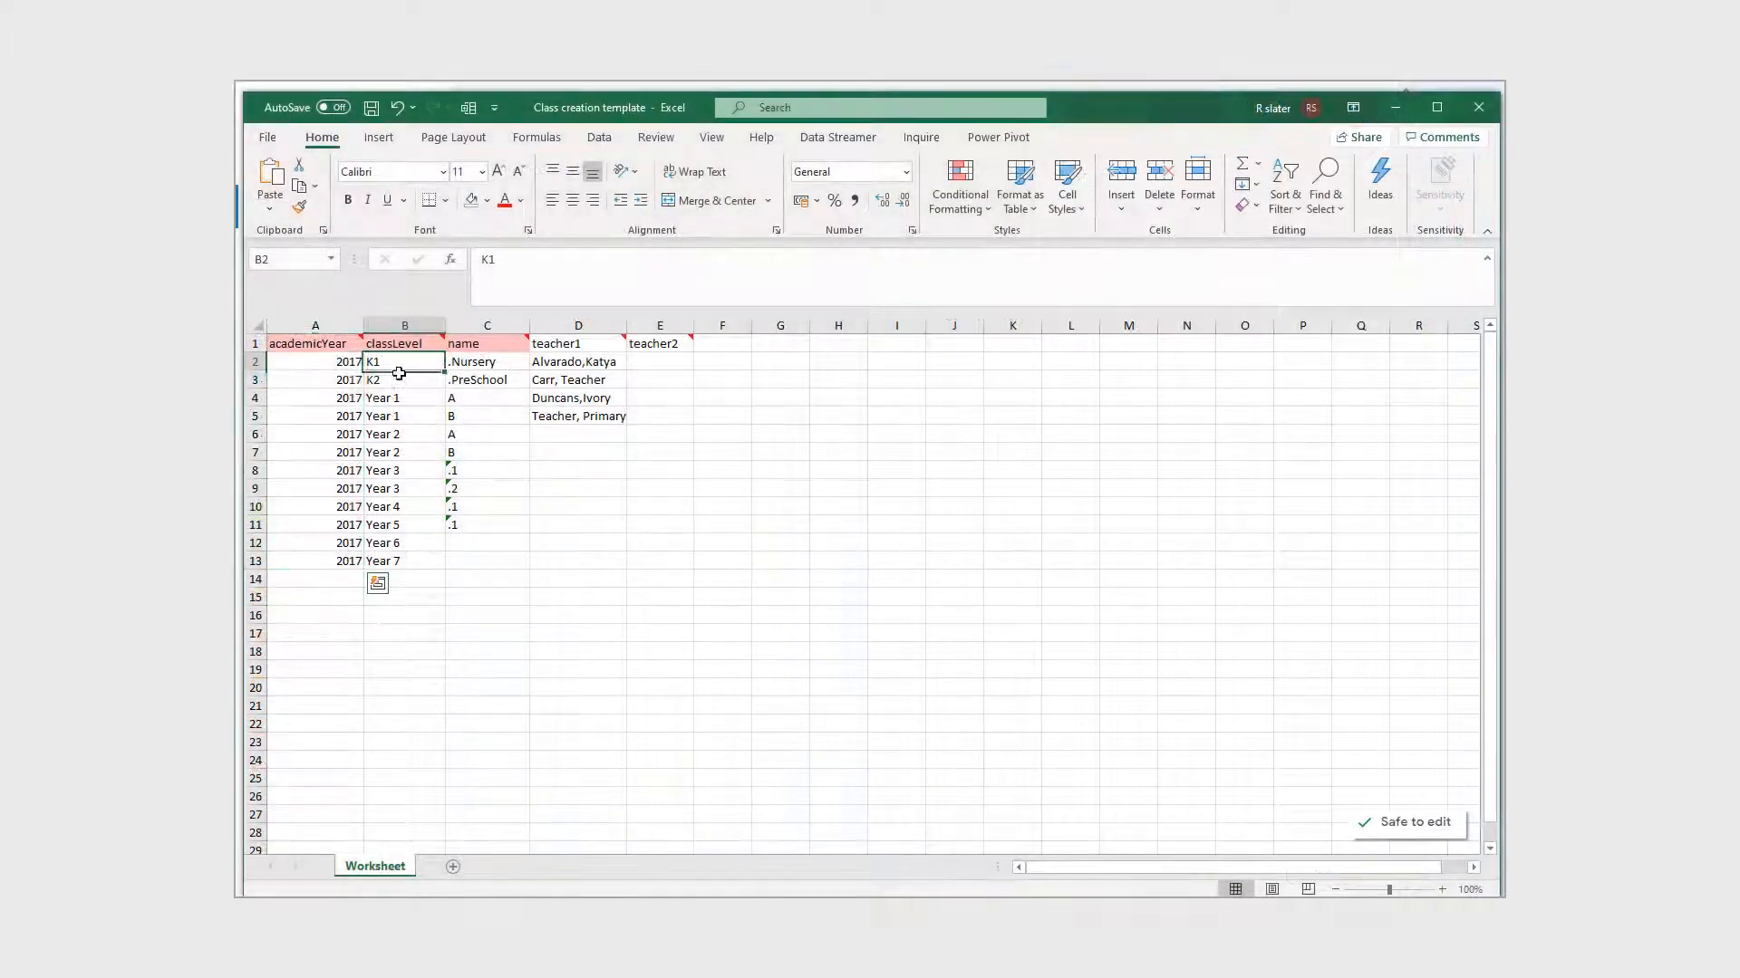
pyautogui.moveTo(399, 373); pyautogui.dragTo(417, 555)
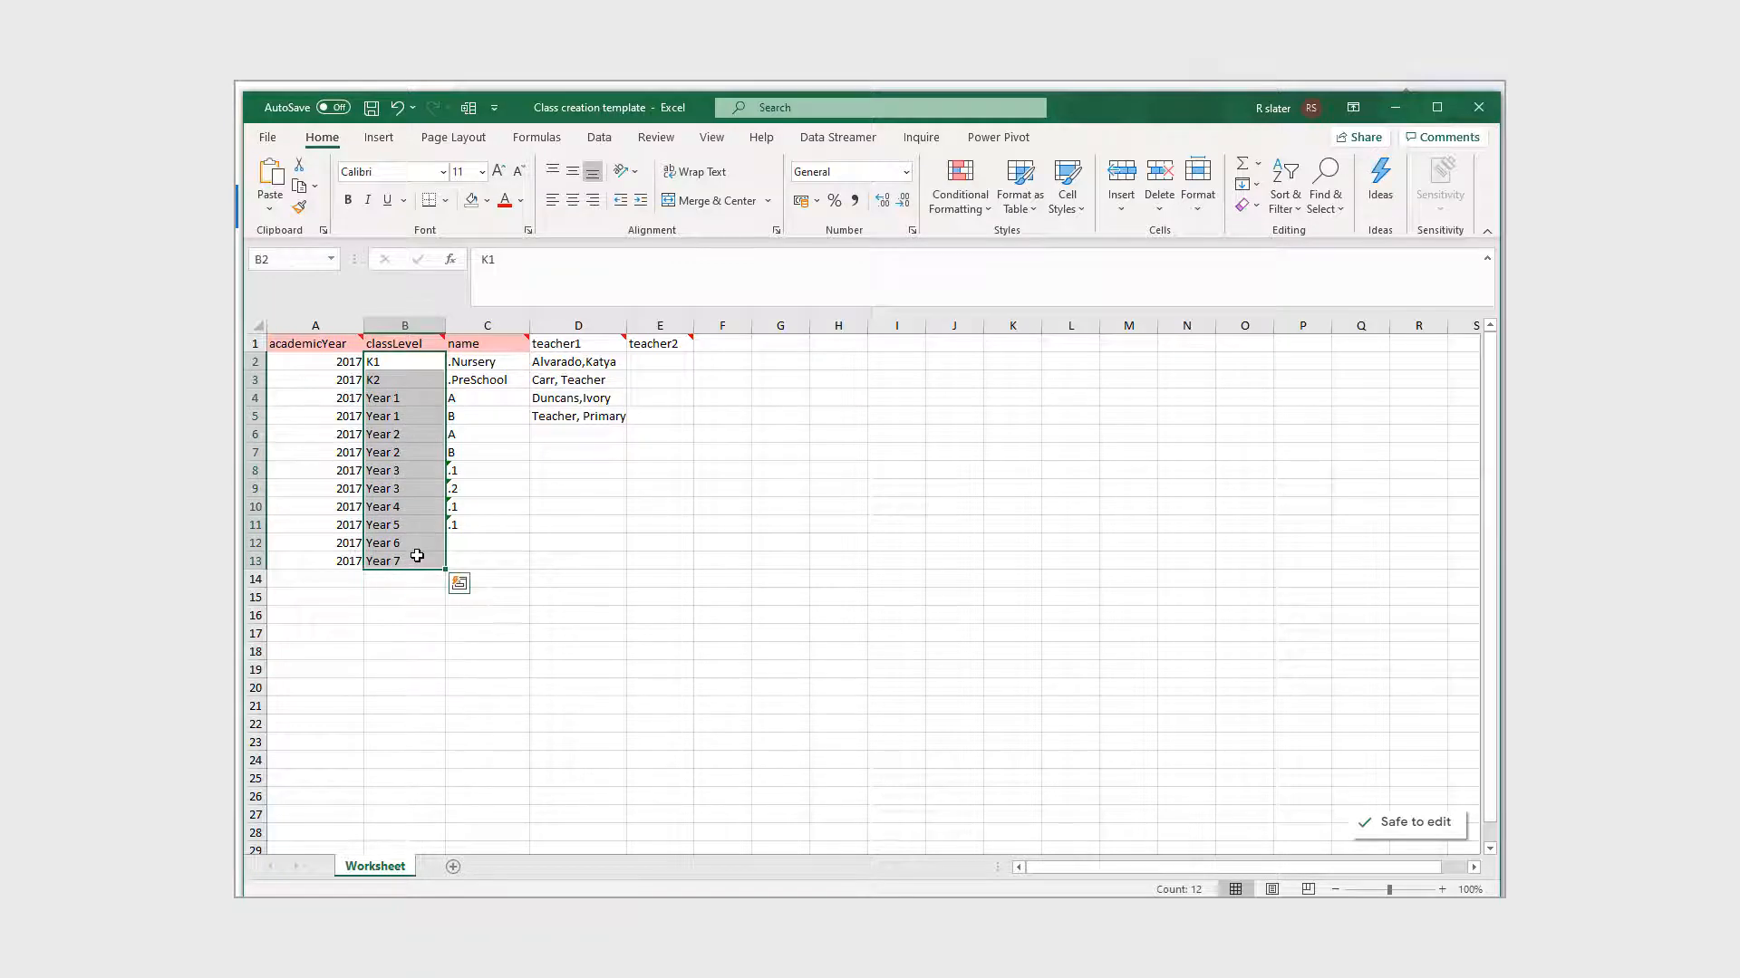
pyautogui.moveTo(407, 343)
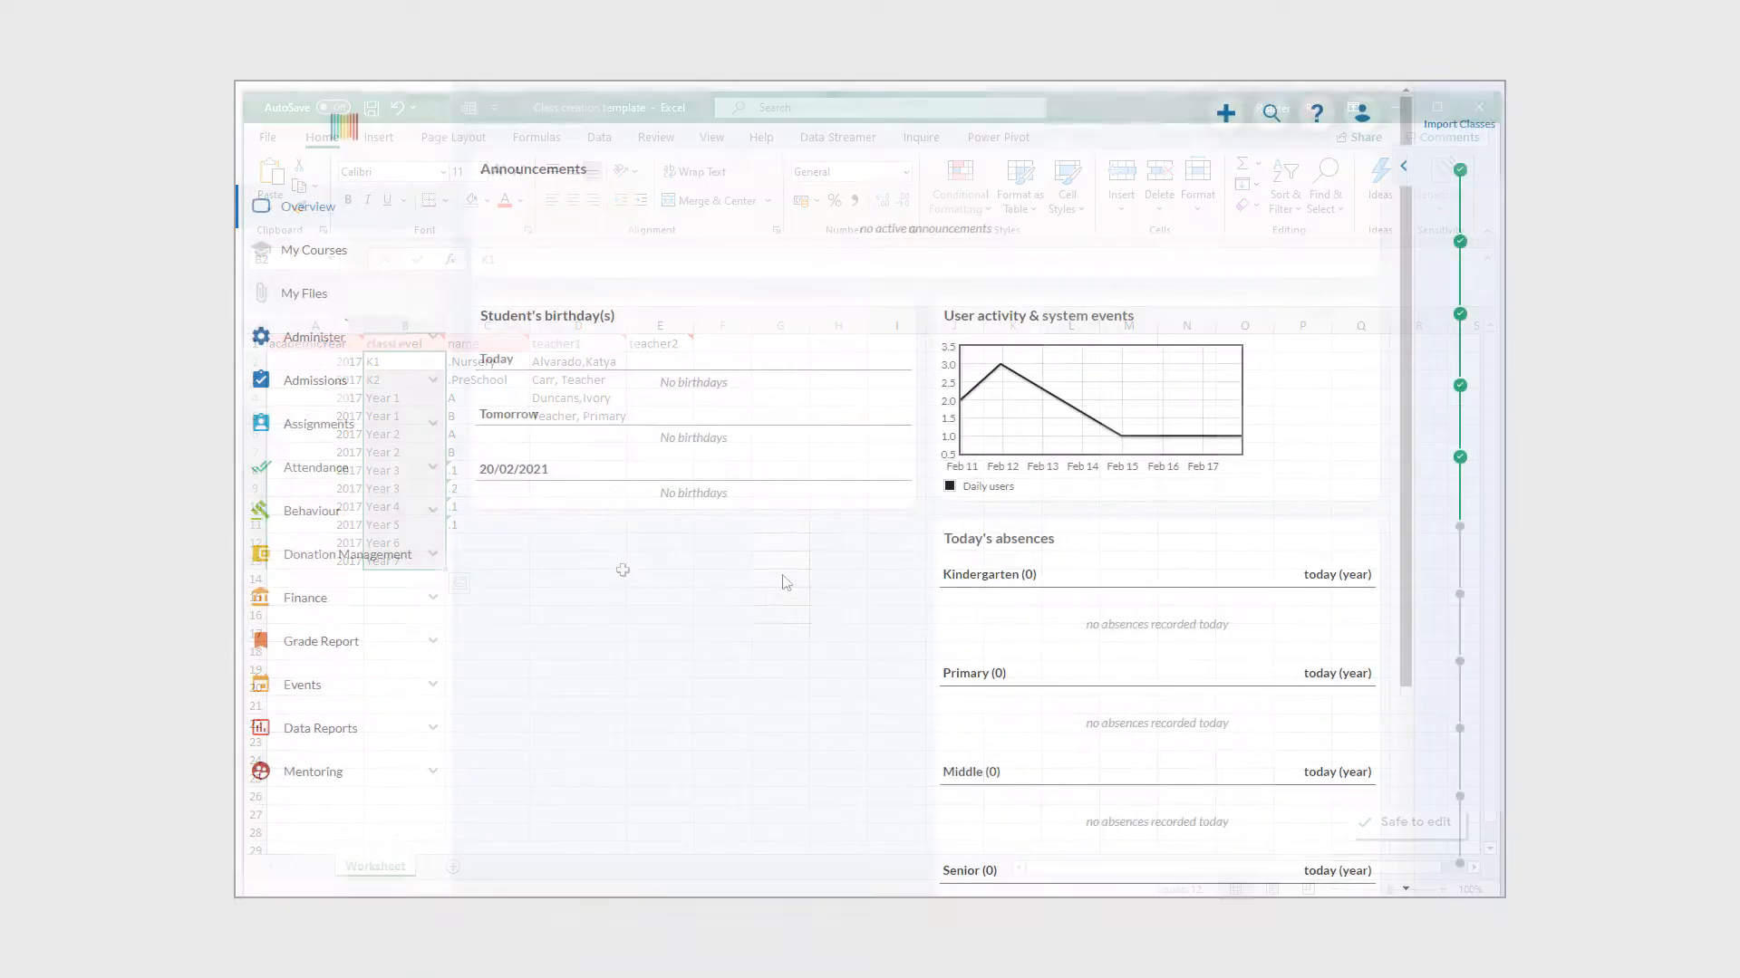
# - Review the Classes & Students Class Levels filter (K1.Nursery to Year 7), then return to Excel
pyautogui.click(326, 340)
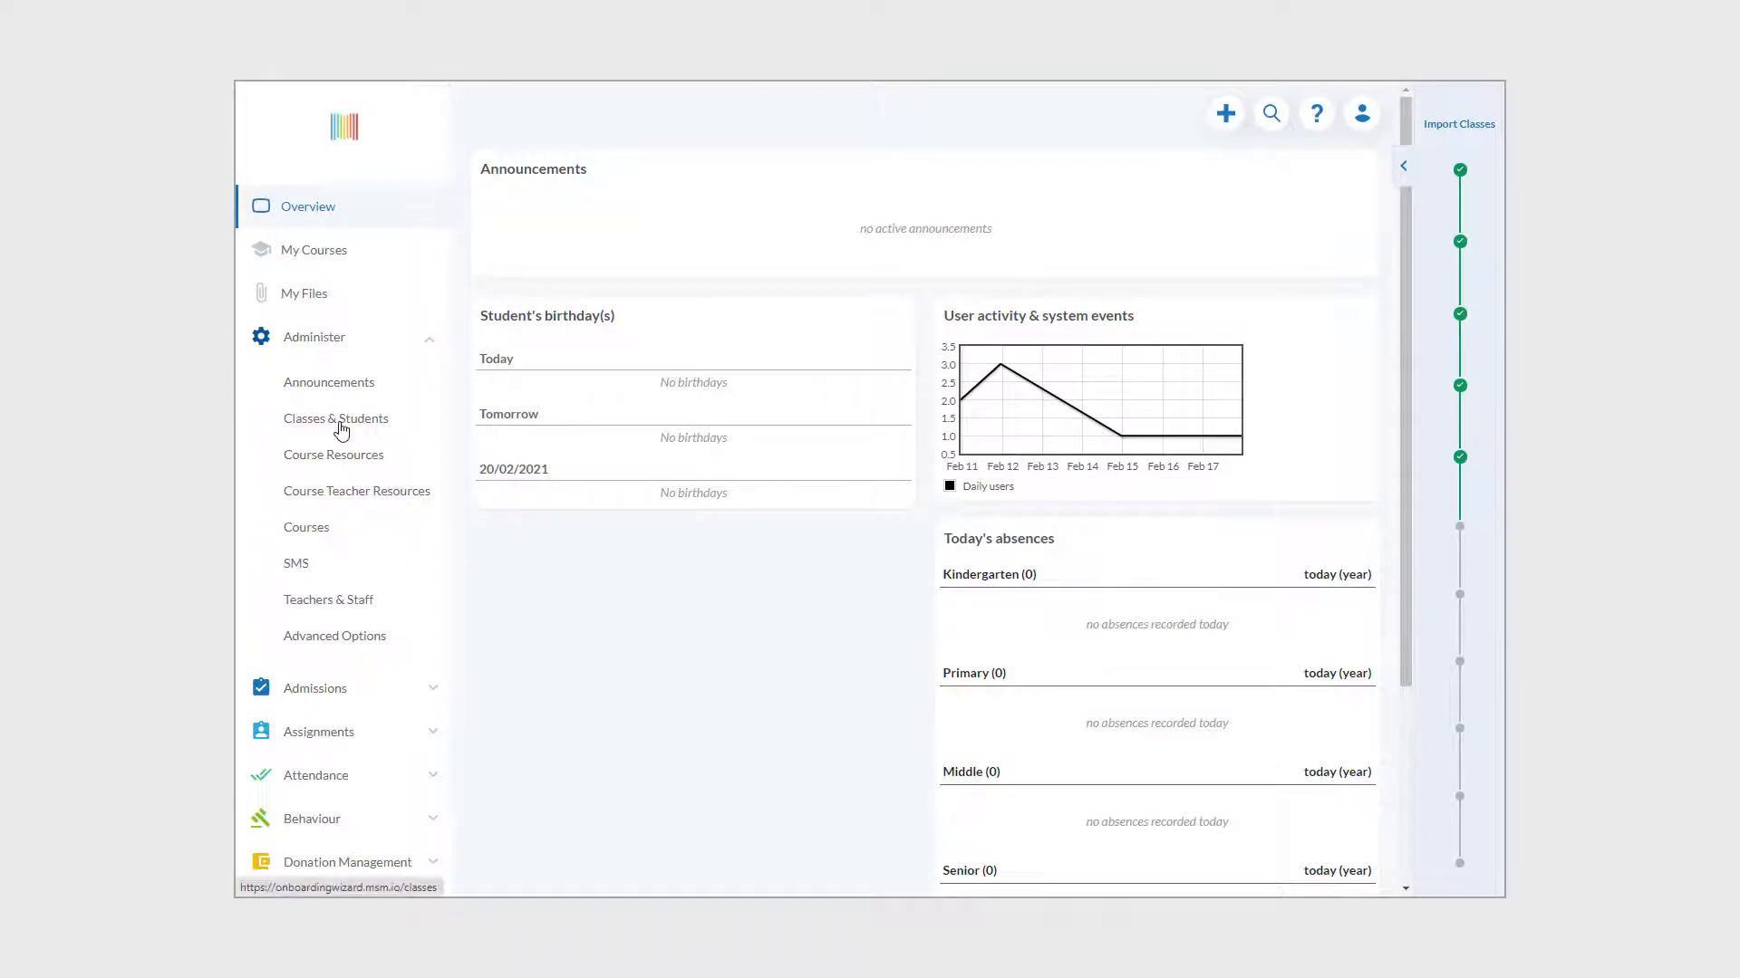
pyautogui.click(342, 424)
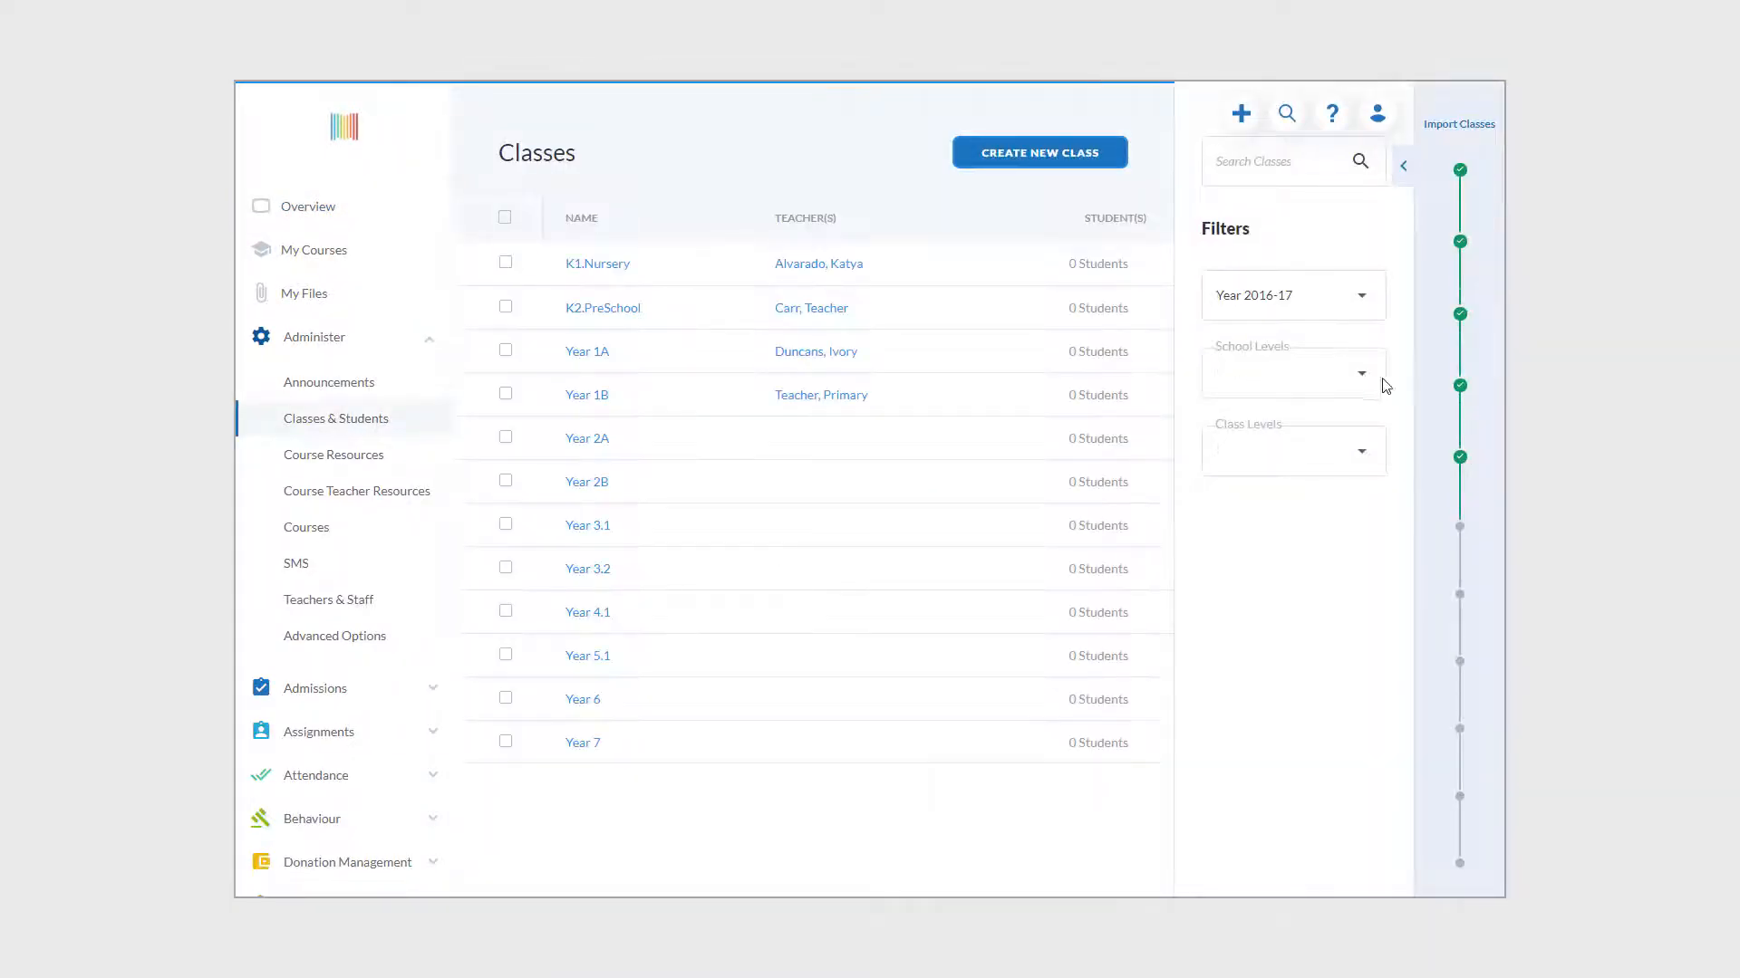
pyautogui.click(1364, 455)
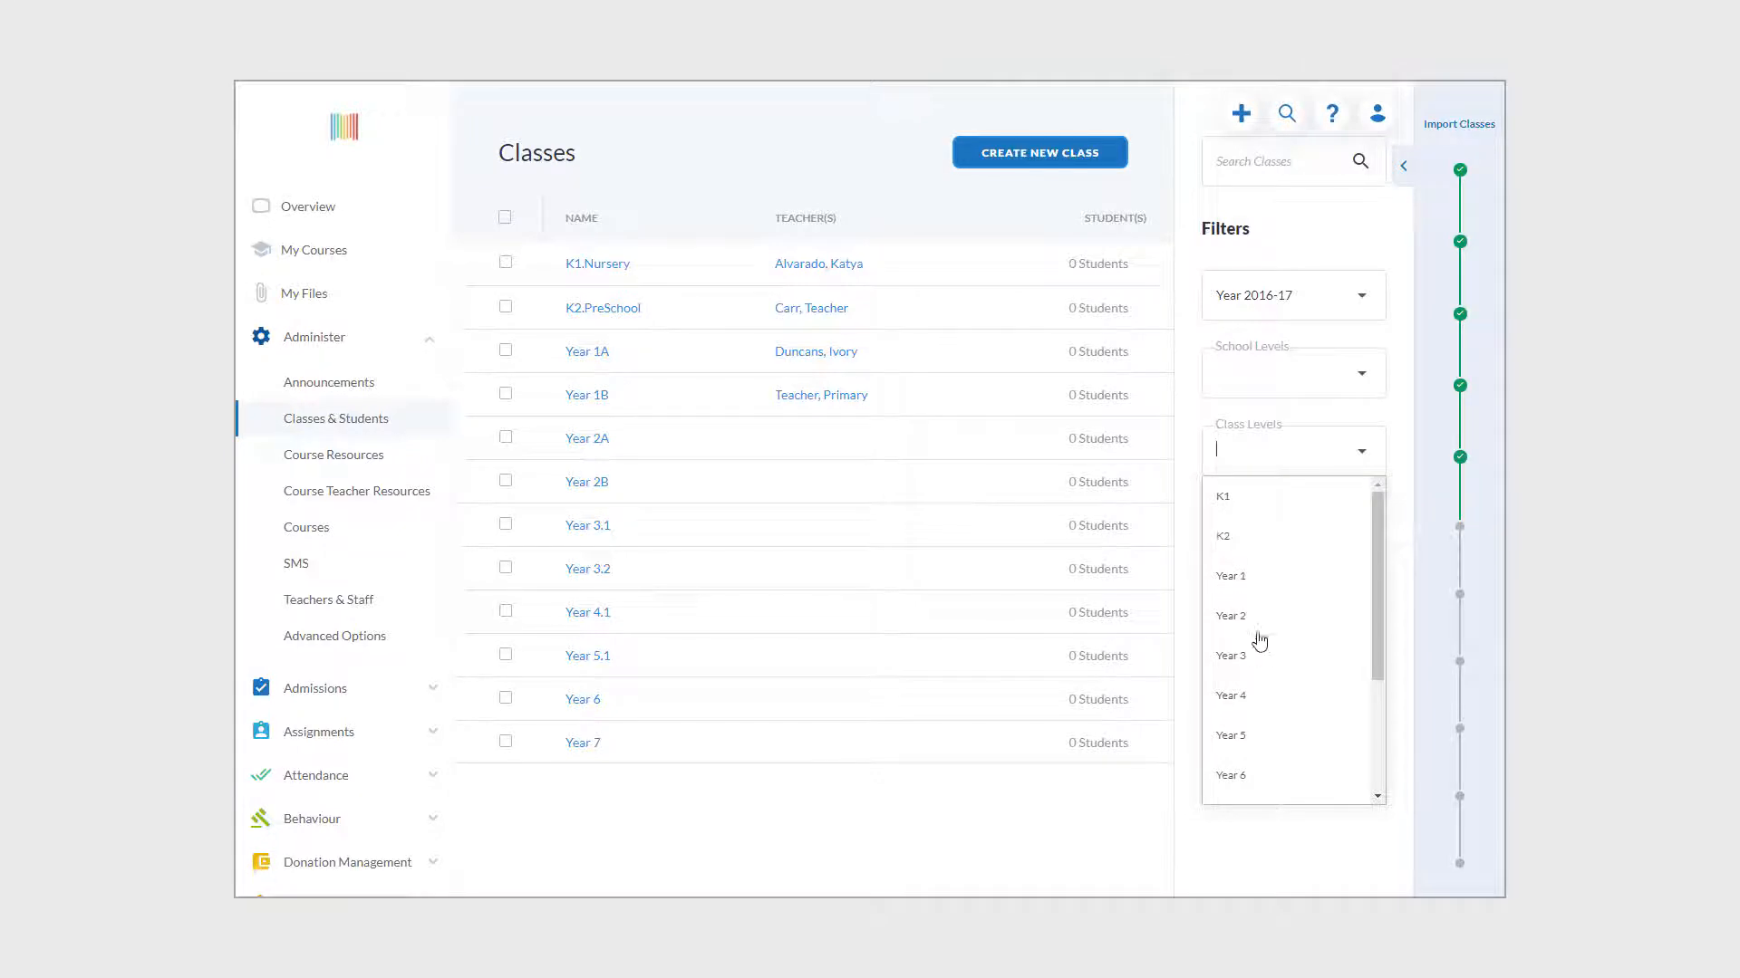
pyautogui.scroll(-1, 1264, 654)
pyautogui.scroll(-1, 1263, 654)
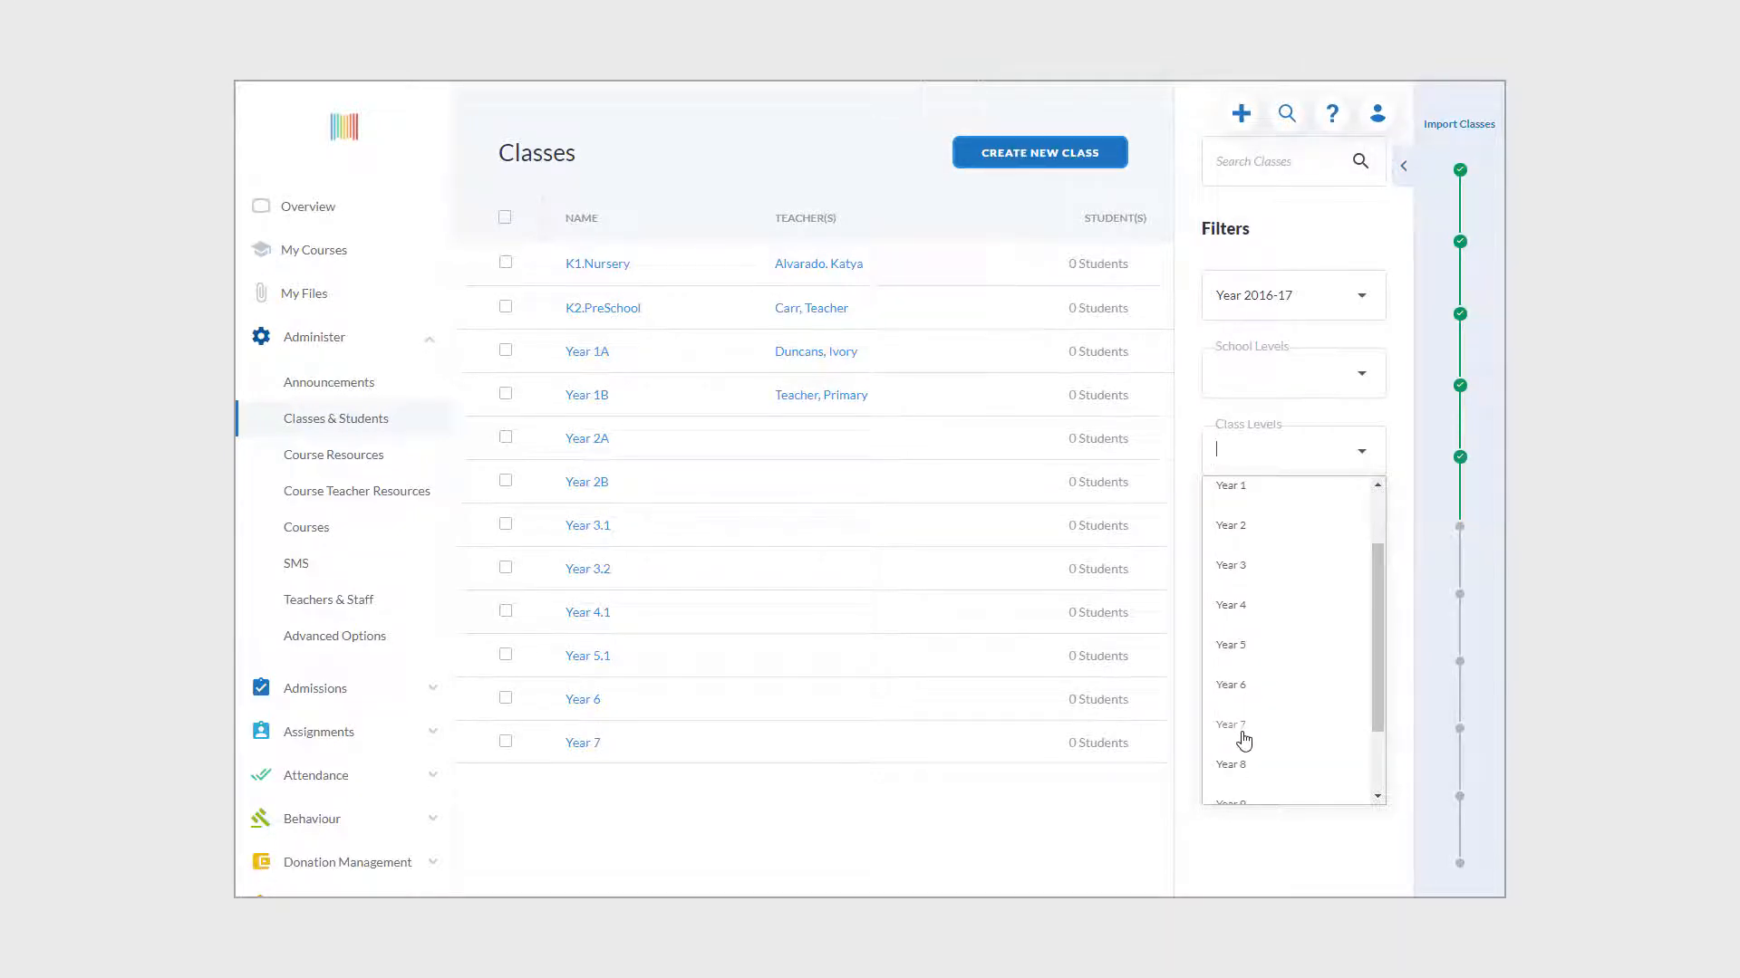
pyautogui.click(1010, 813)
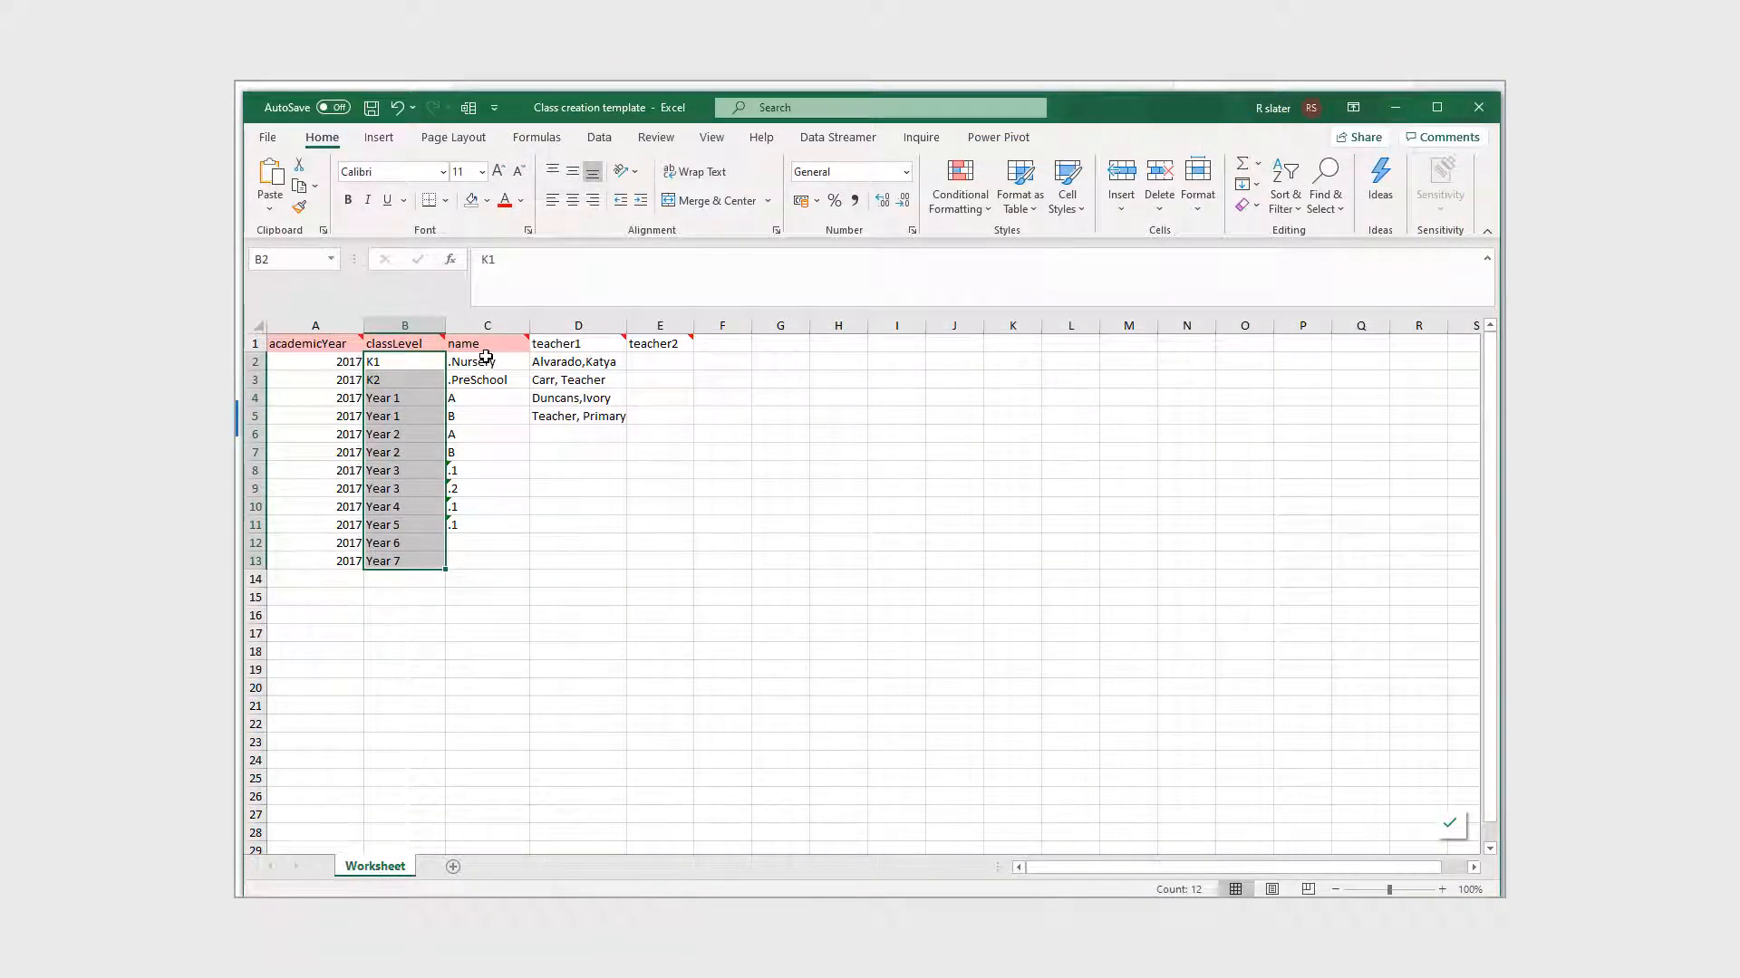
# - Inspect class names C2:C11, empty cell C12 and teacher cell D2 unchanged, then leave Excel
pyautogui.moveTo(485, 359); pyautogui.dragTo(490, 533)
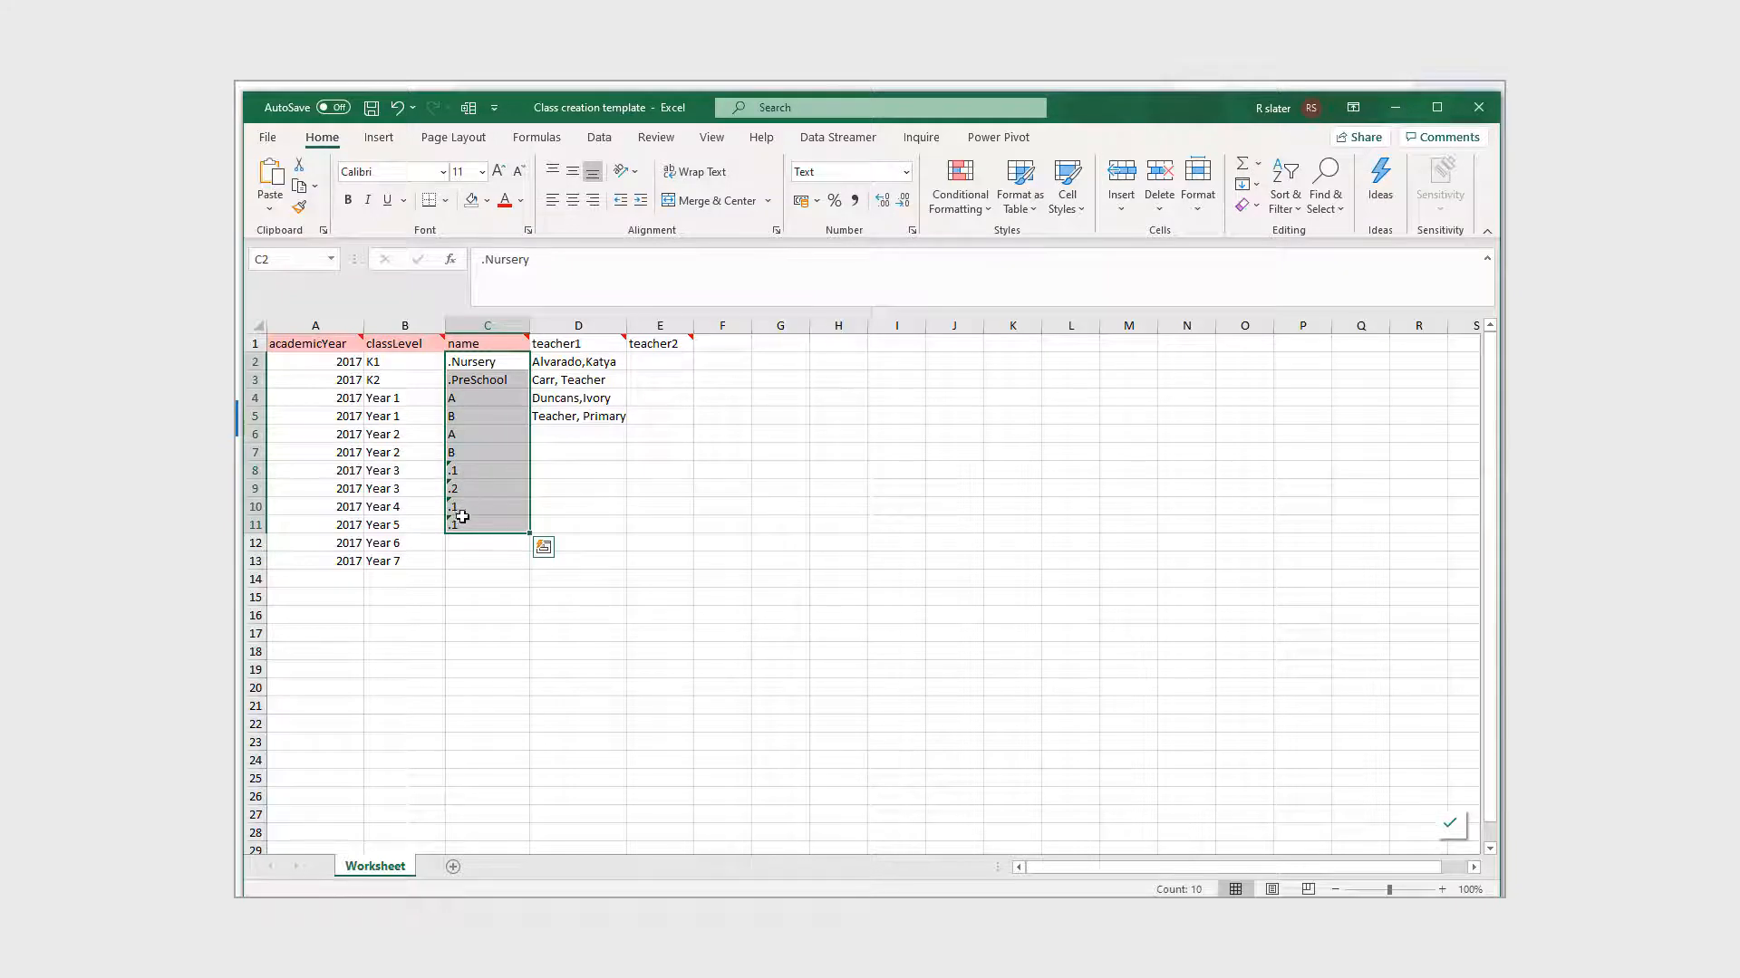
pyautogui.click(467, 541)
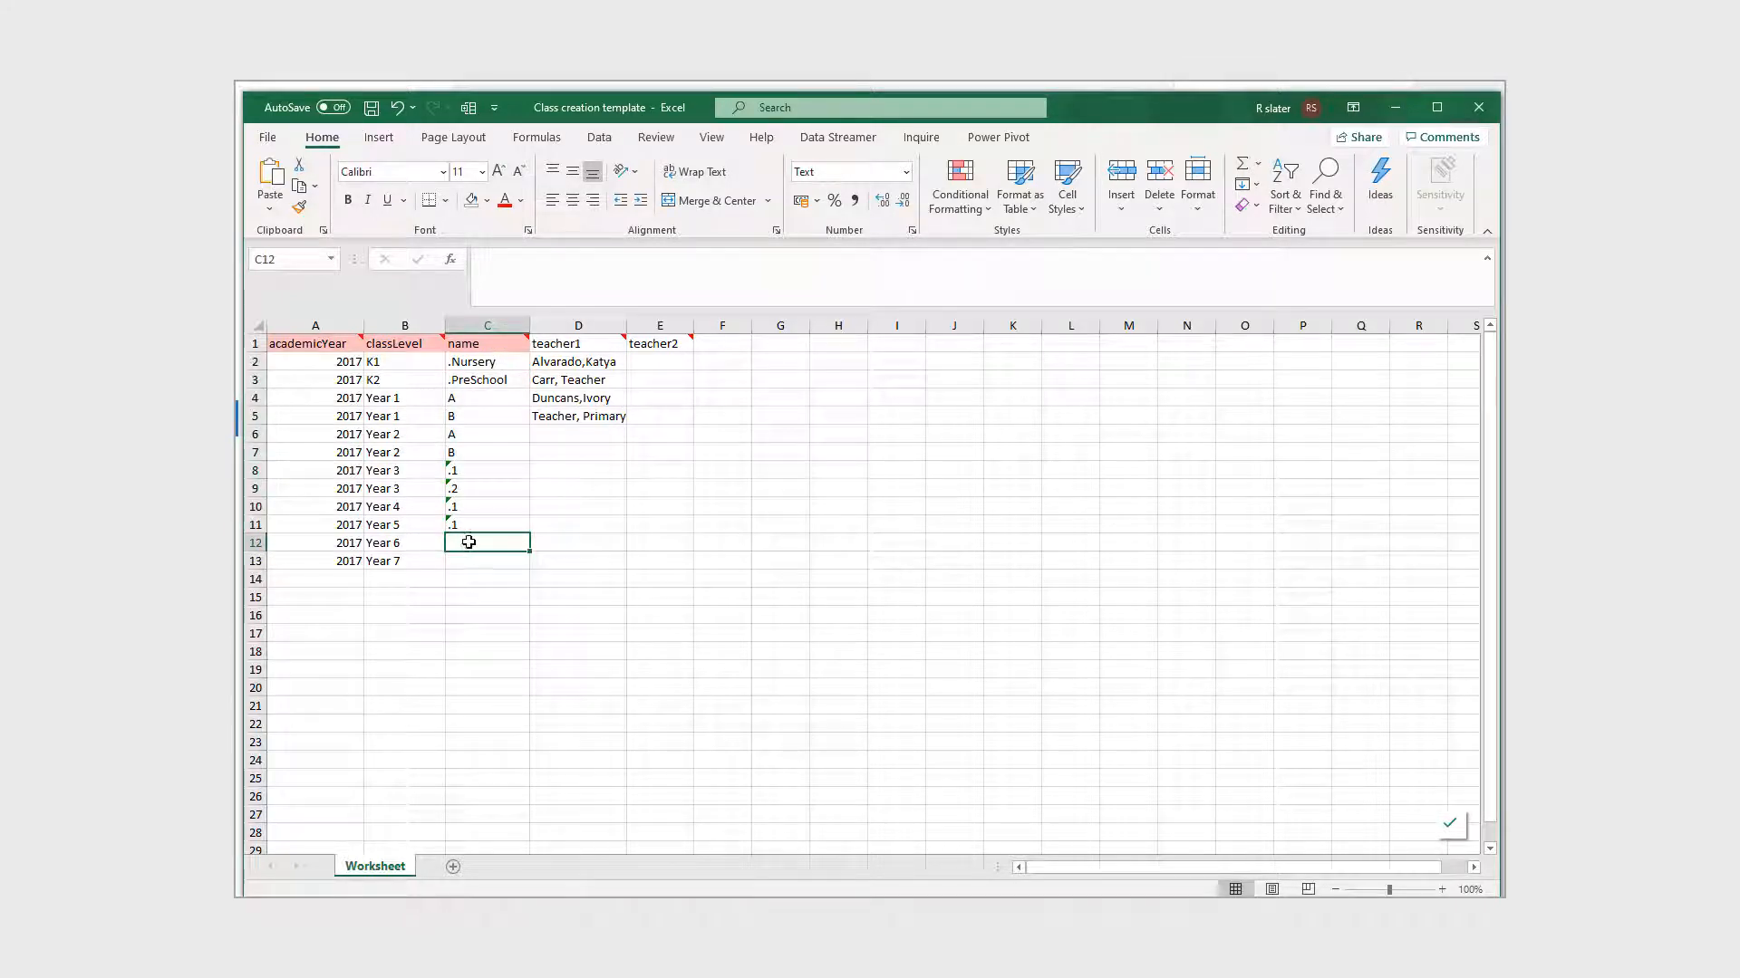
pyautogui.doubleClick(468, 542)
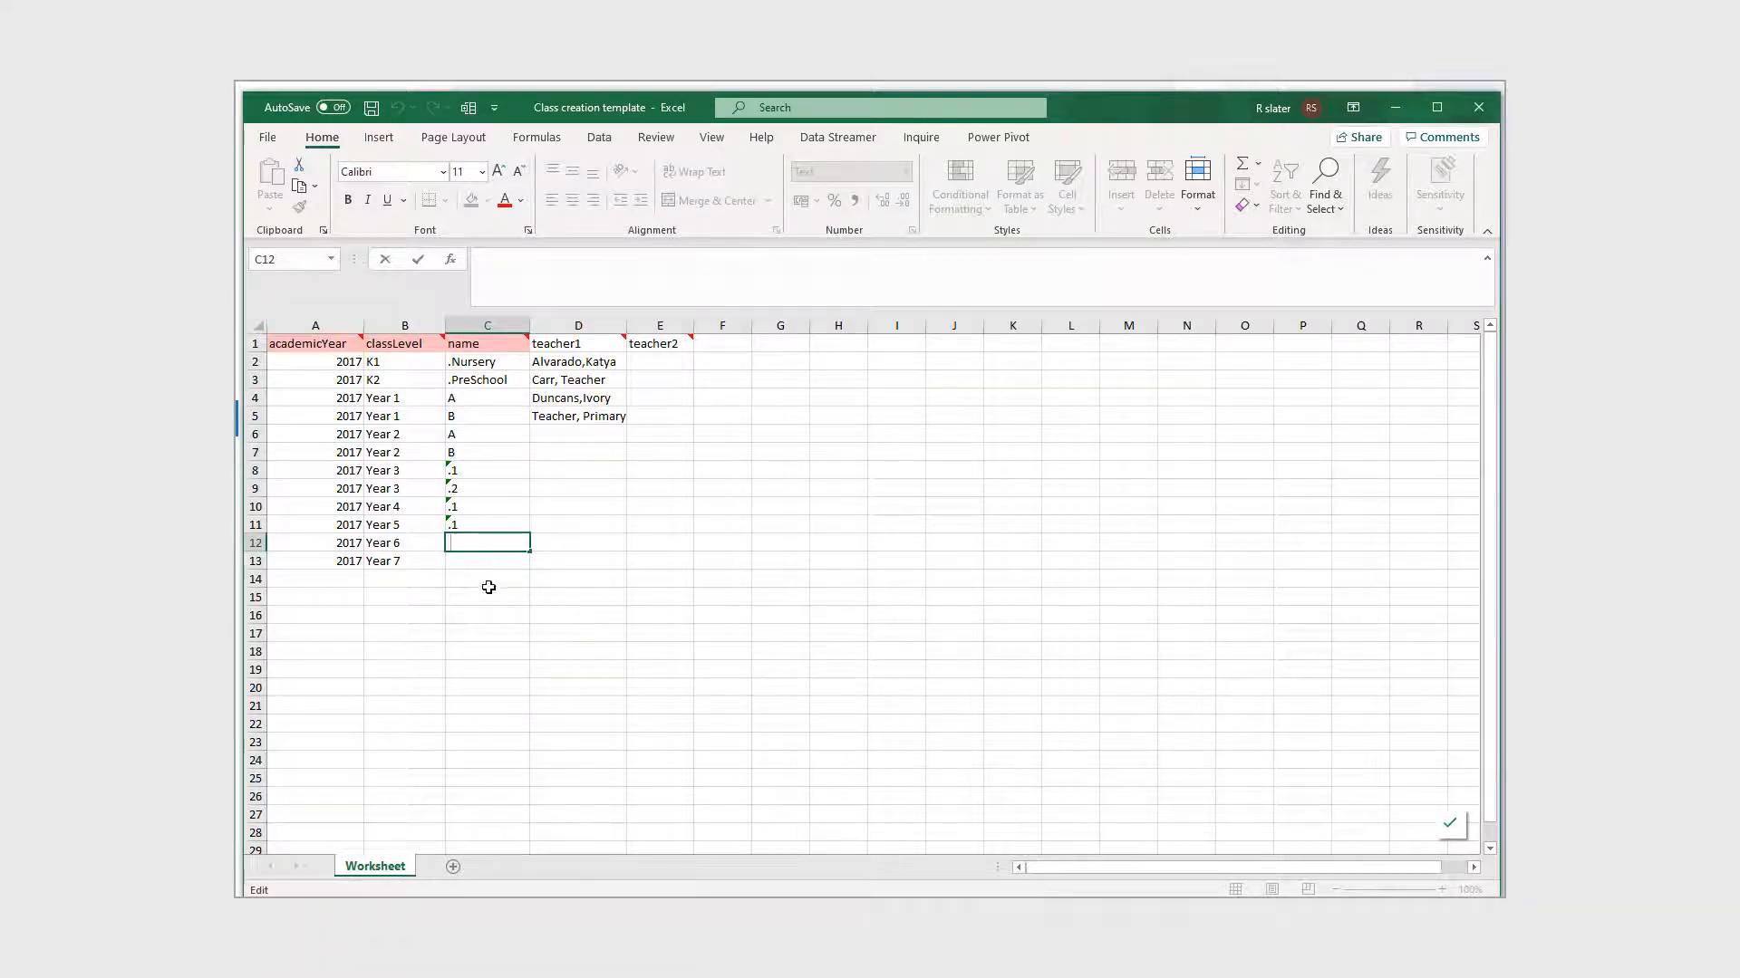
pyautogui.click(483, 608)
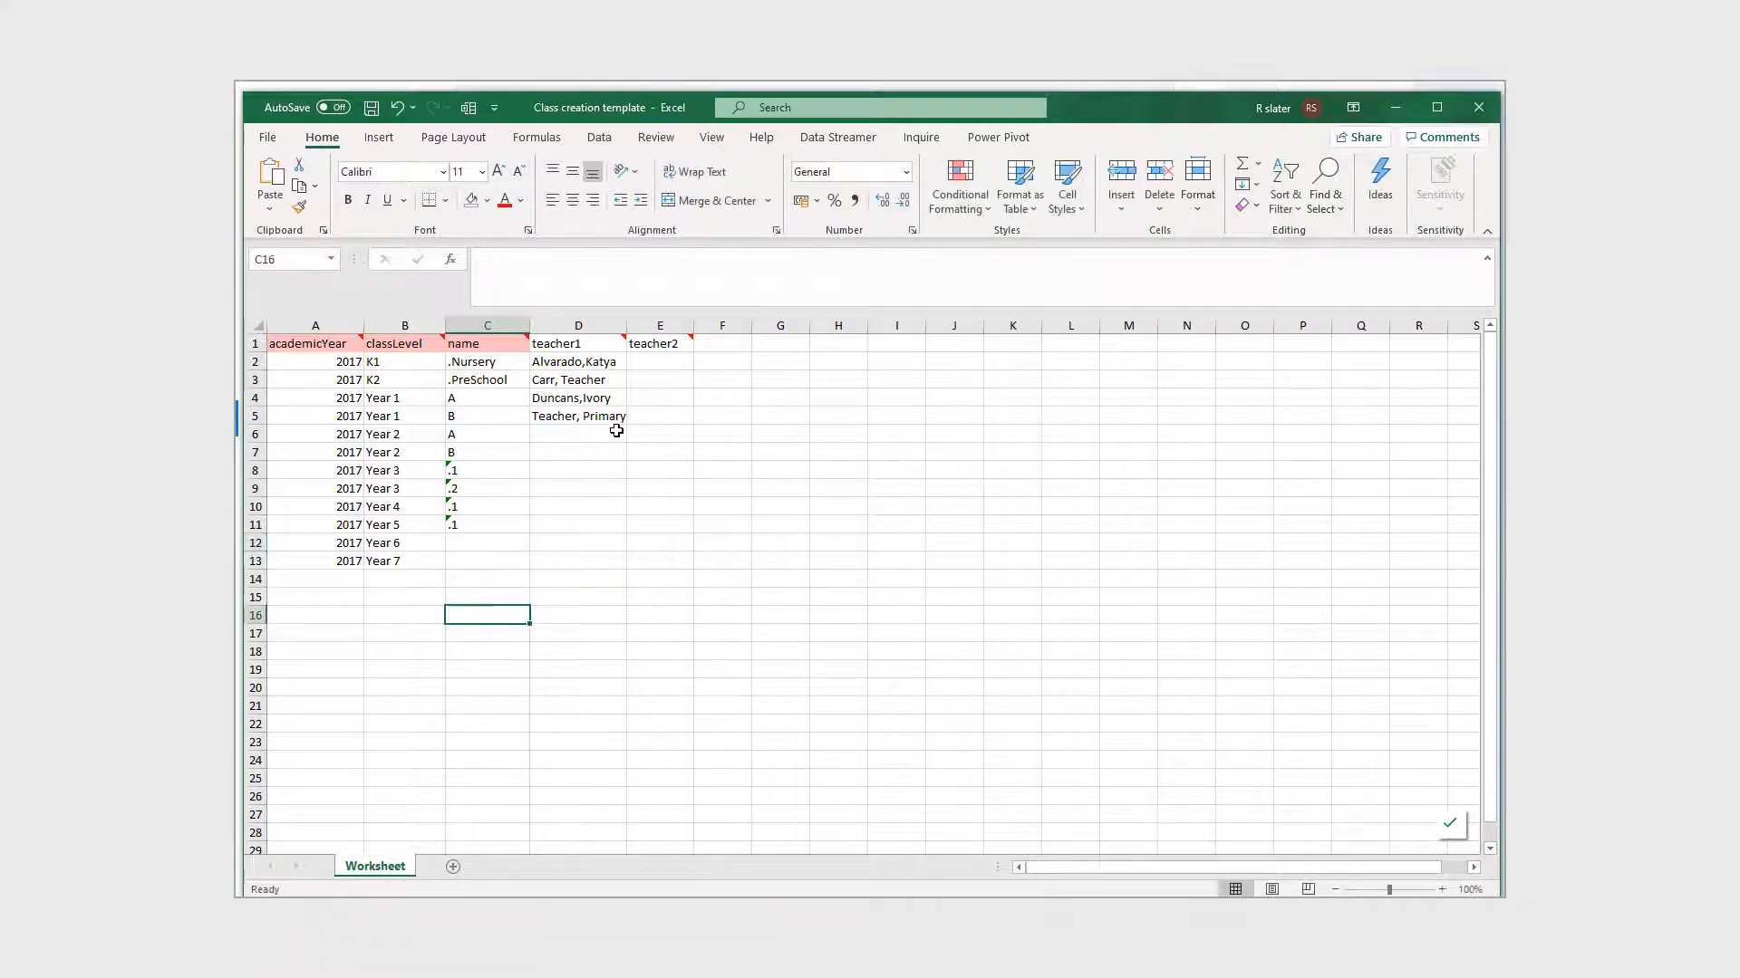
pyautogui.click(603, 364)
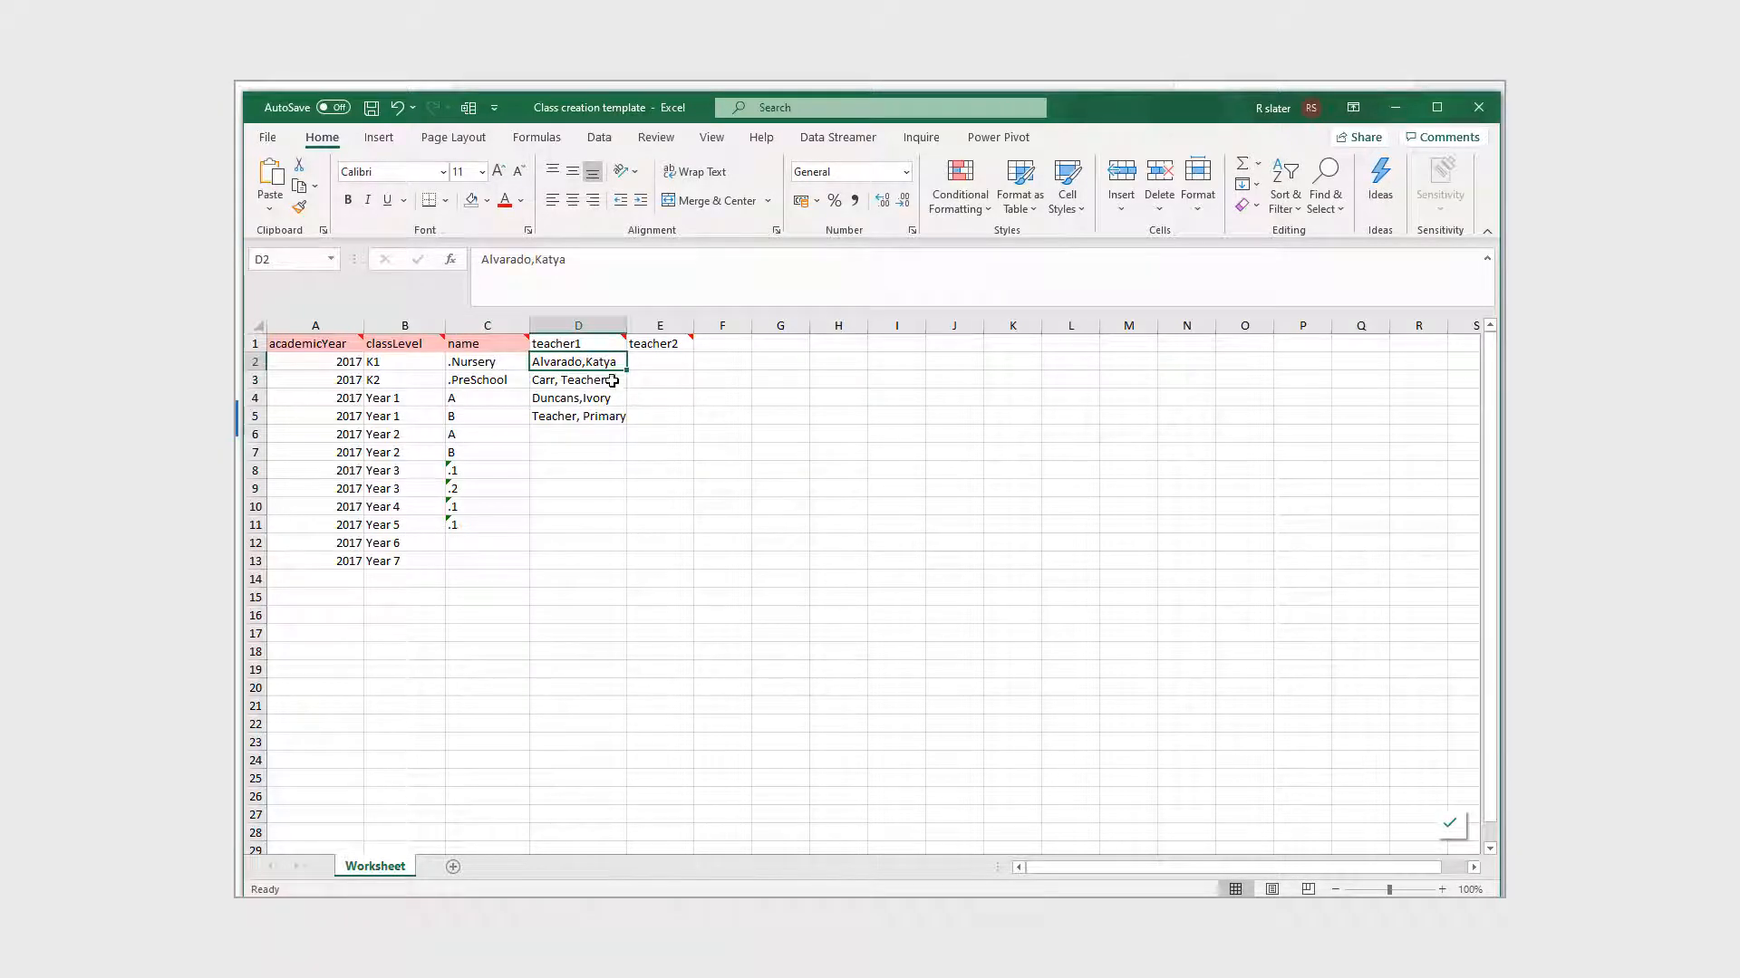
pyautogui.click(1409, 111)
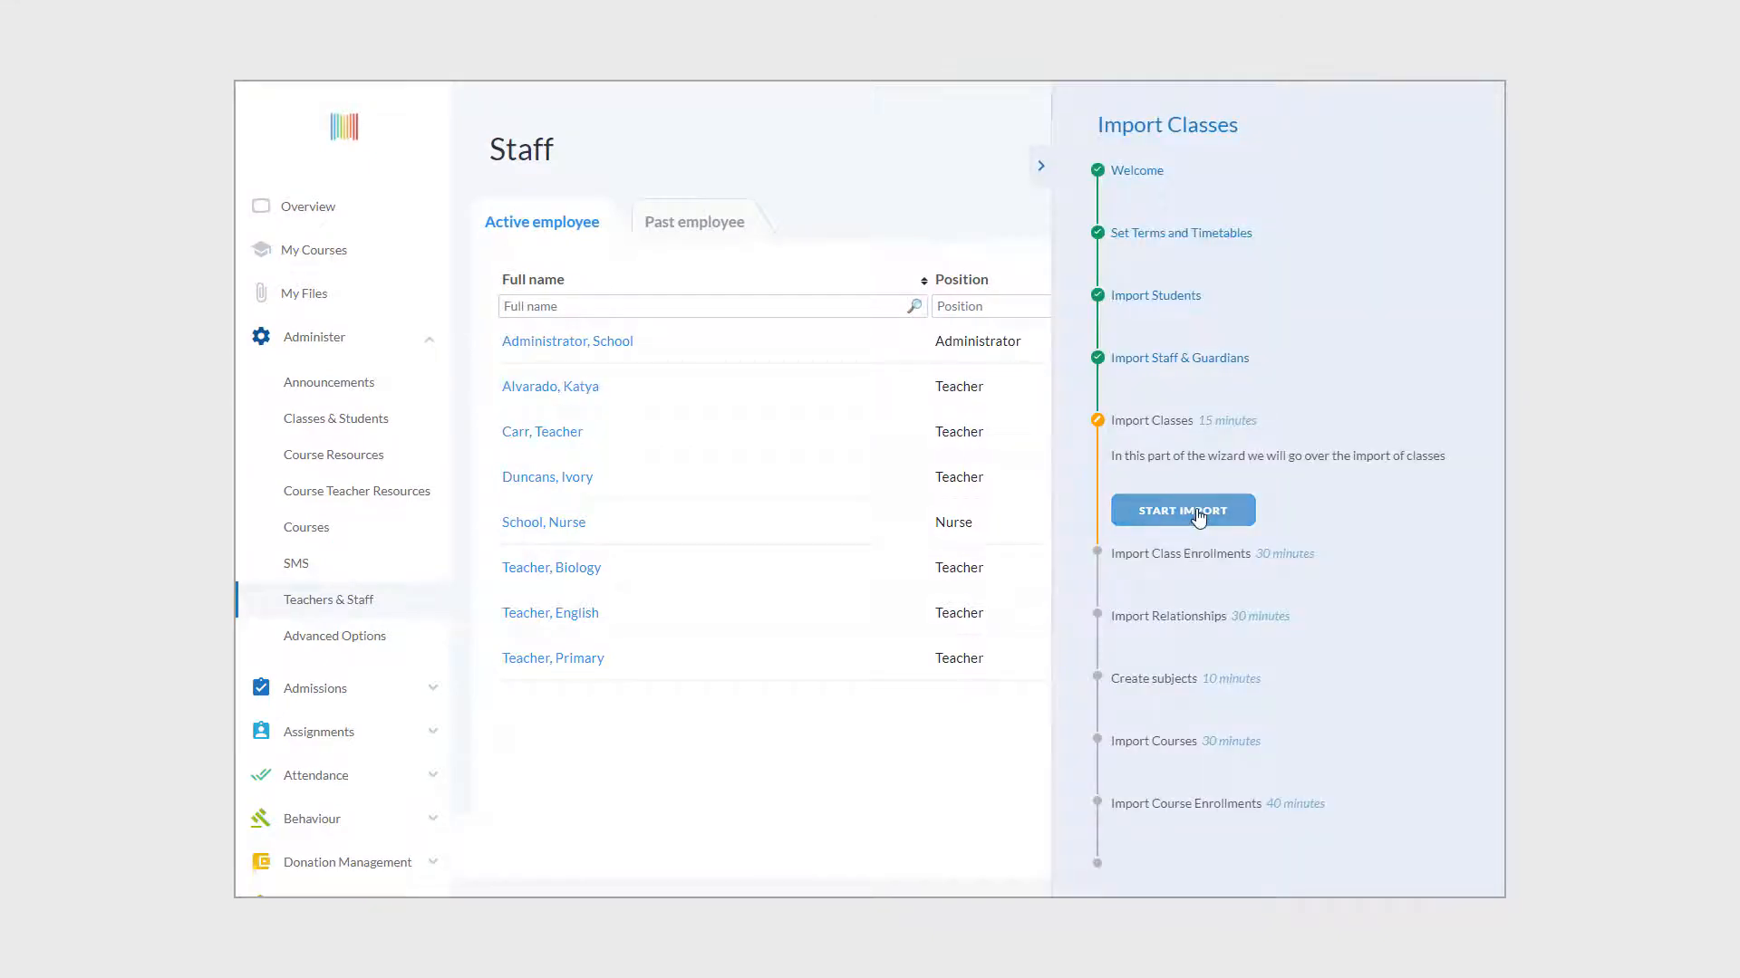
# - Start the class import with the uploaded template and review the detected issues
pyautogui.click(1198, 512)
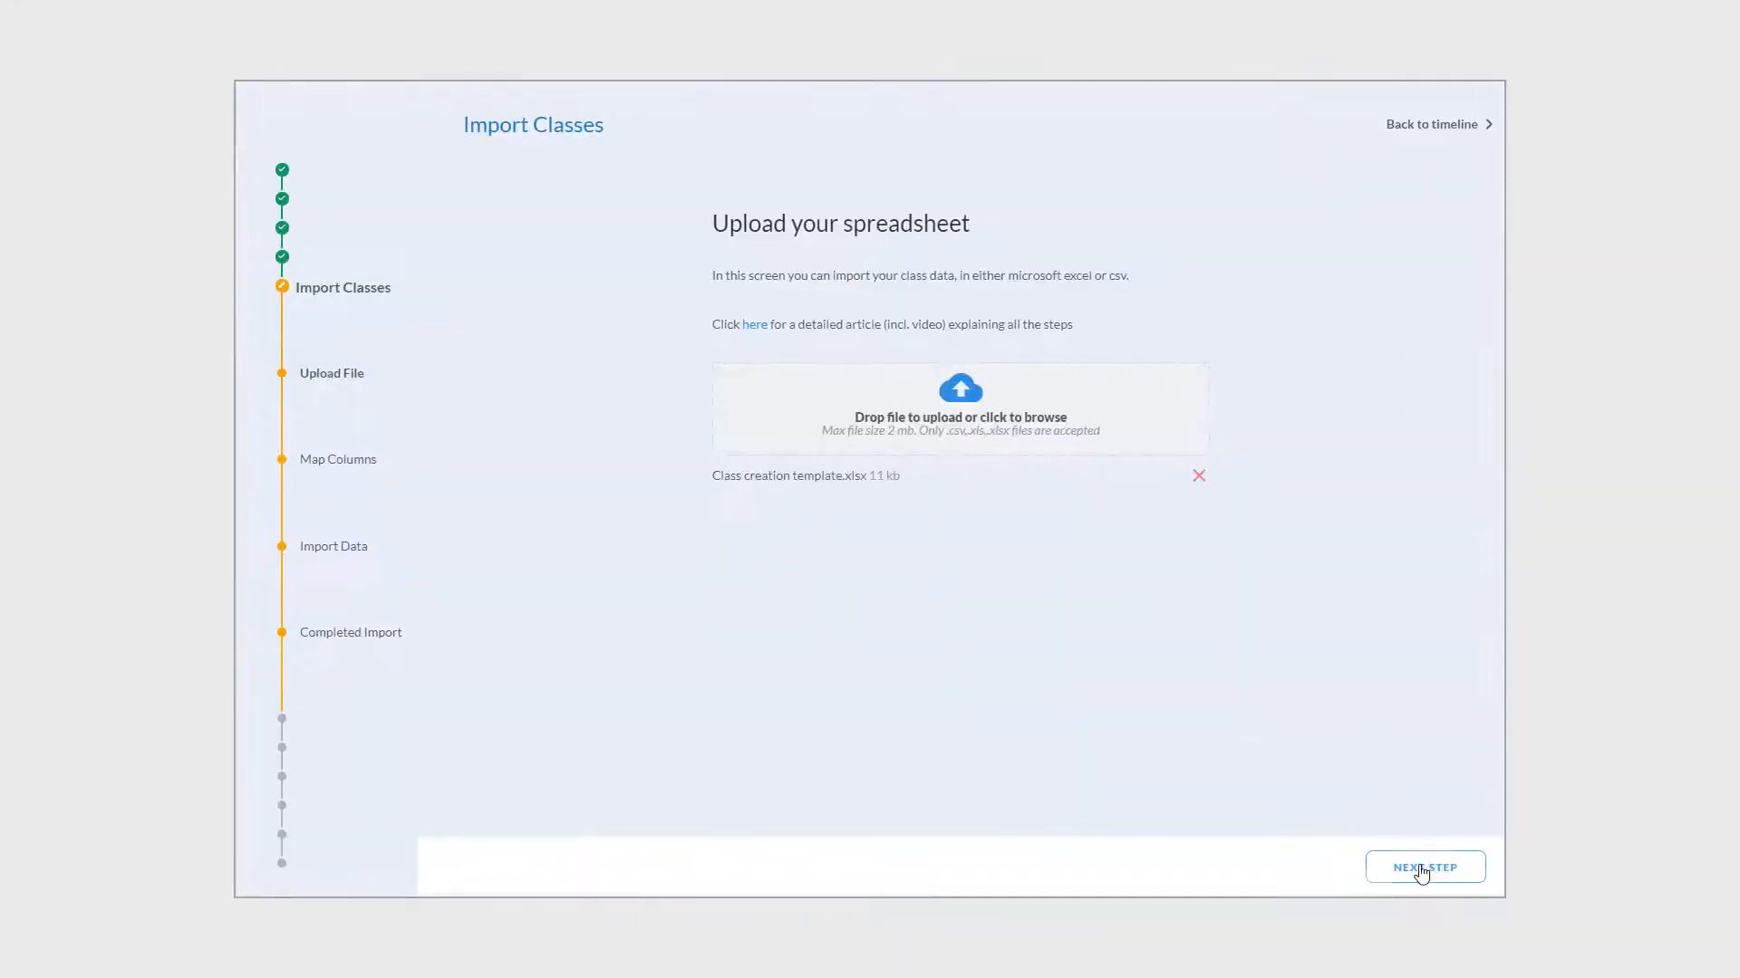
pyautogui.click(1422, 867)
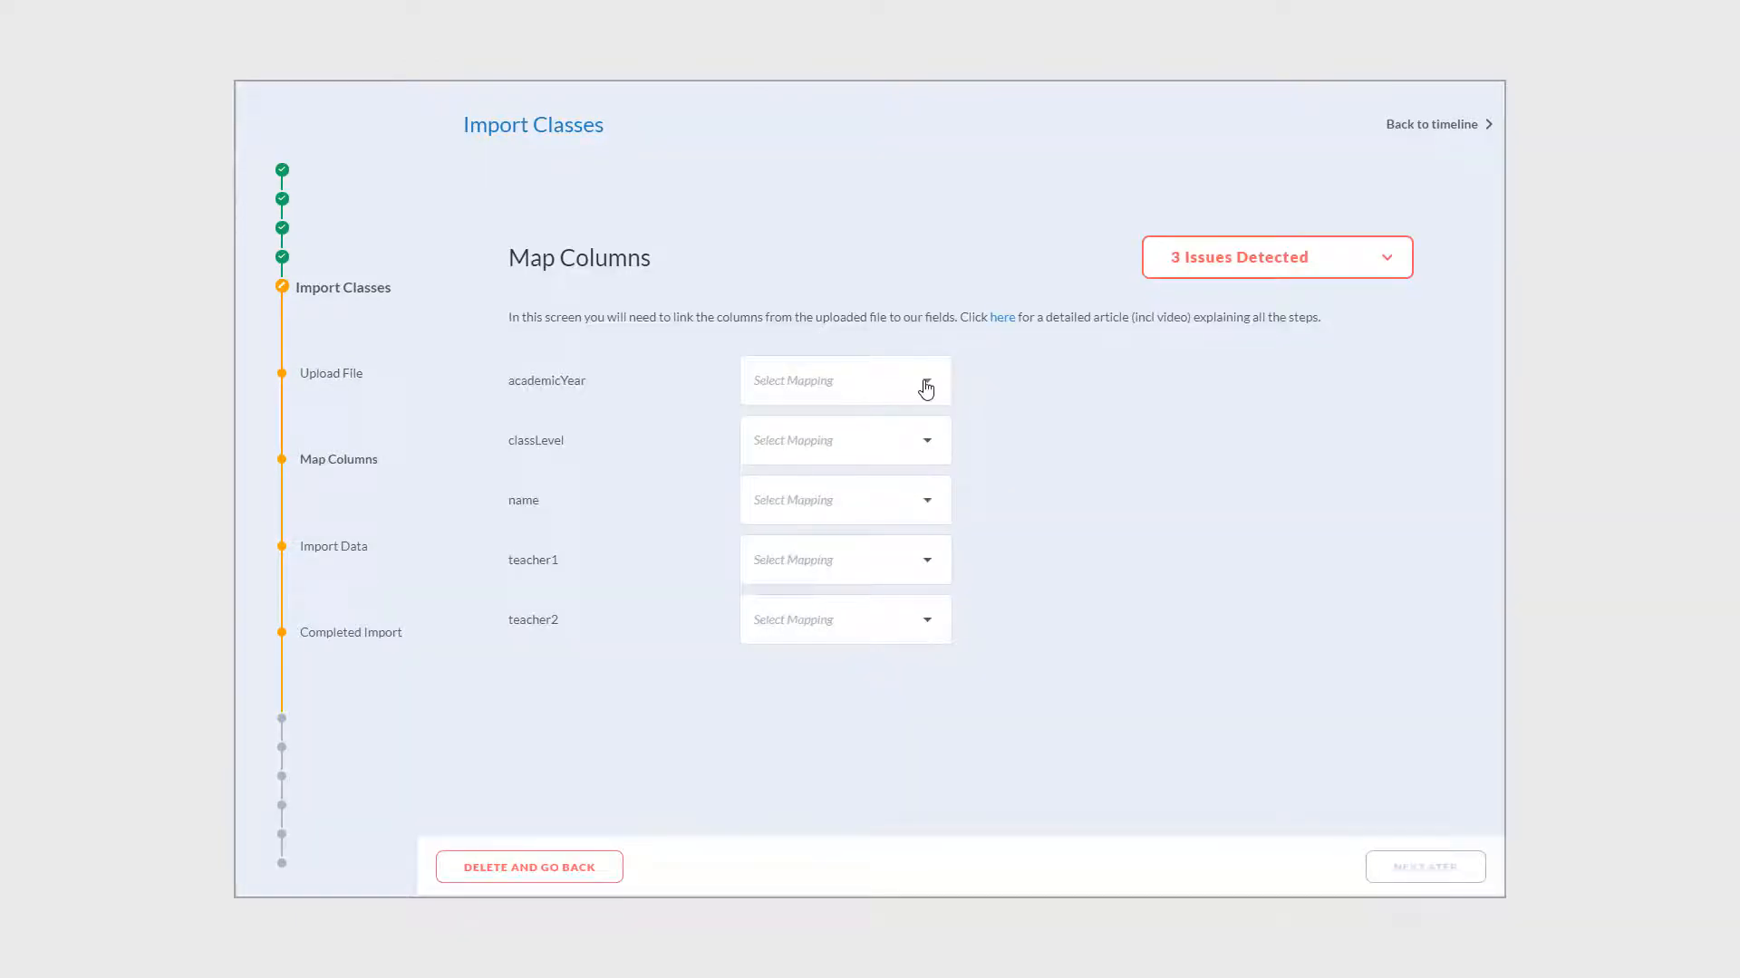
pyautogui.click(1389, 264)
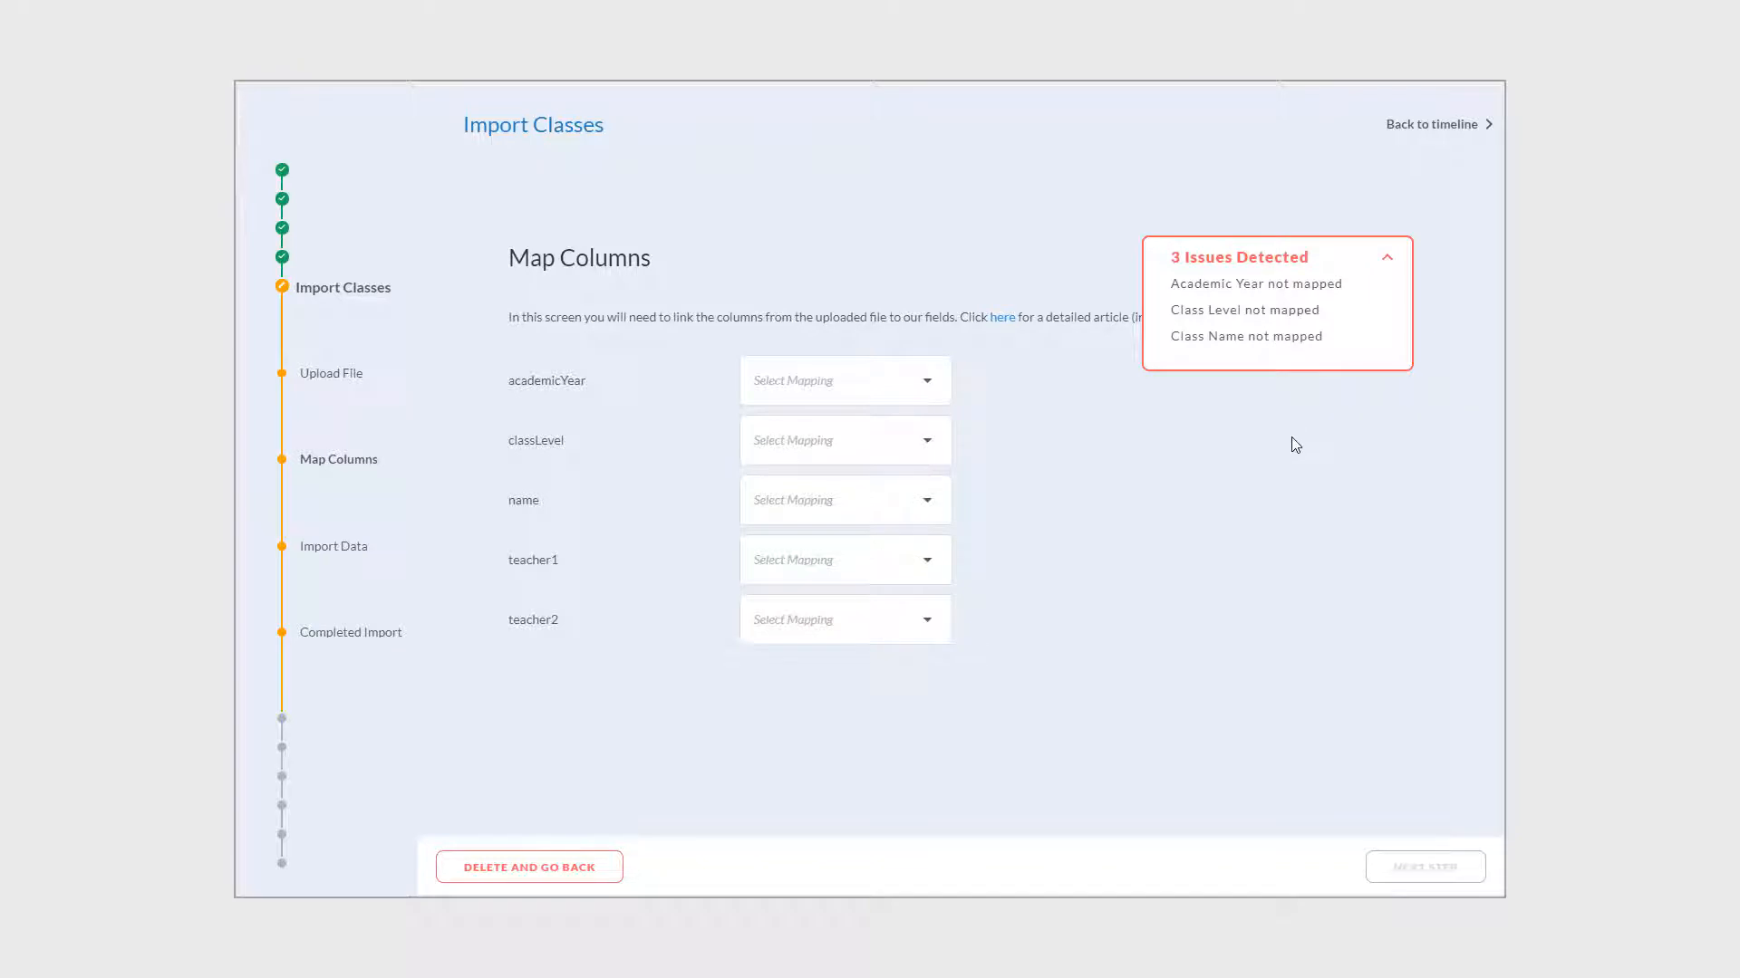
pyautogui.click(1386, 263)
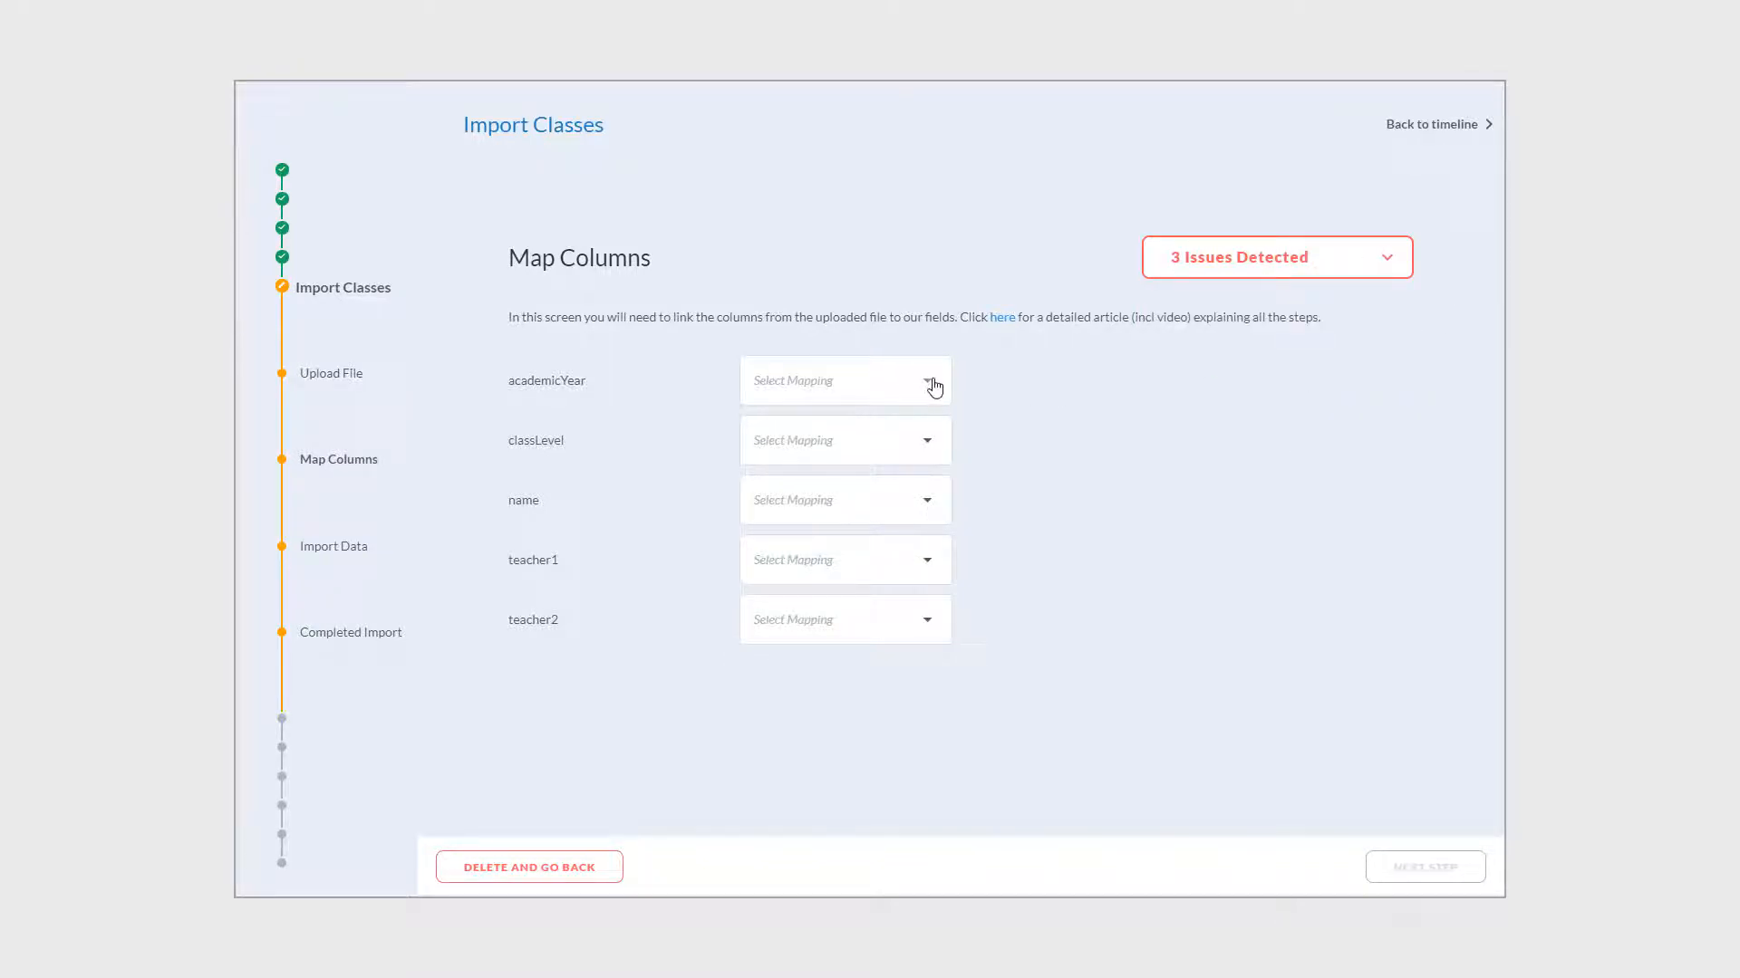
# - Map academicYear to Academic Year (by ID), classLevel to Class Level (by name), name to Class Name, teacher1 to 1st Teacher
pyautogui.click(934, 387)
pyautogui.click(831, 469)
pyautogui.click(920, 445)
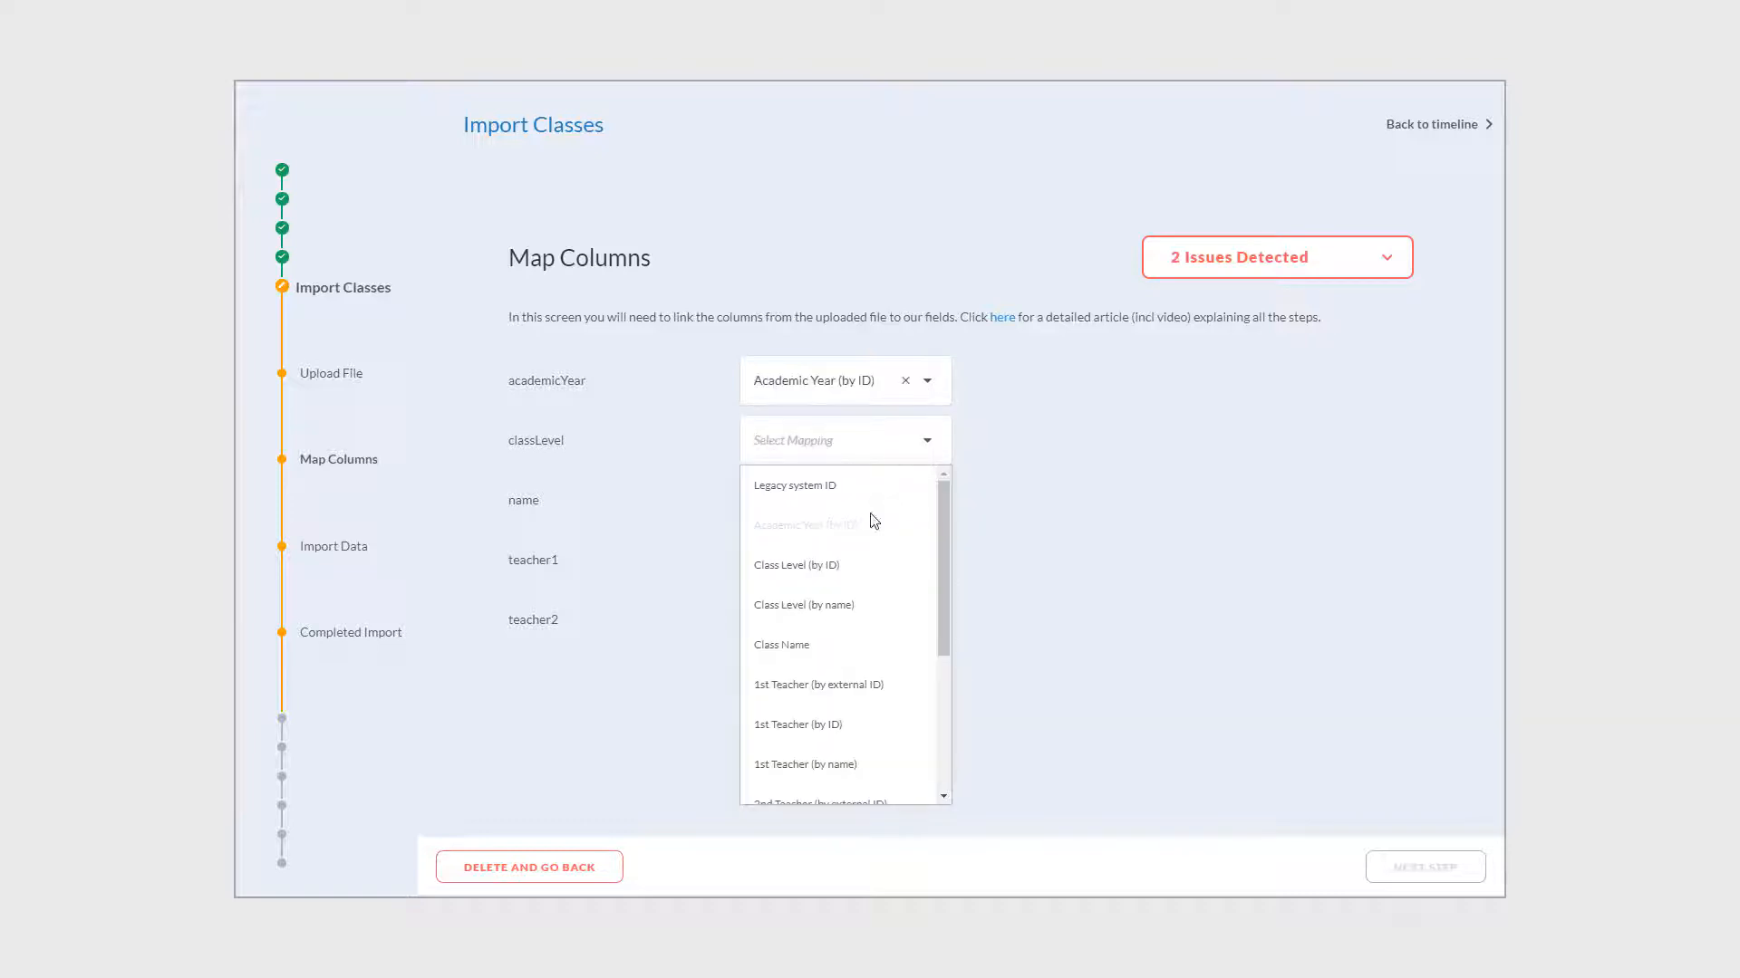
pyautogui.click(852, 605)
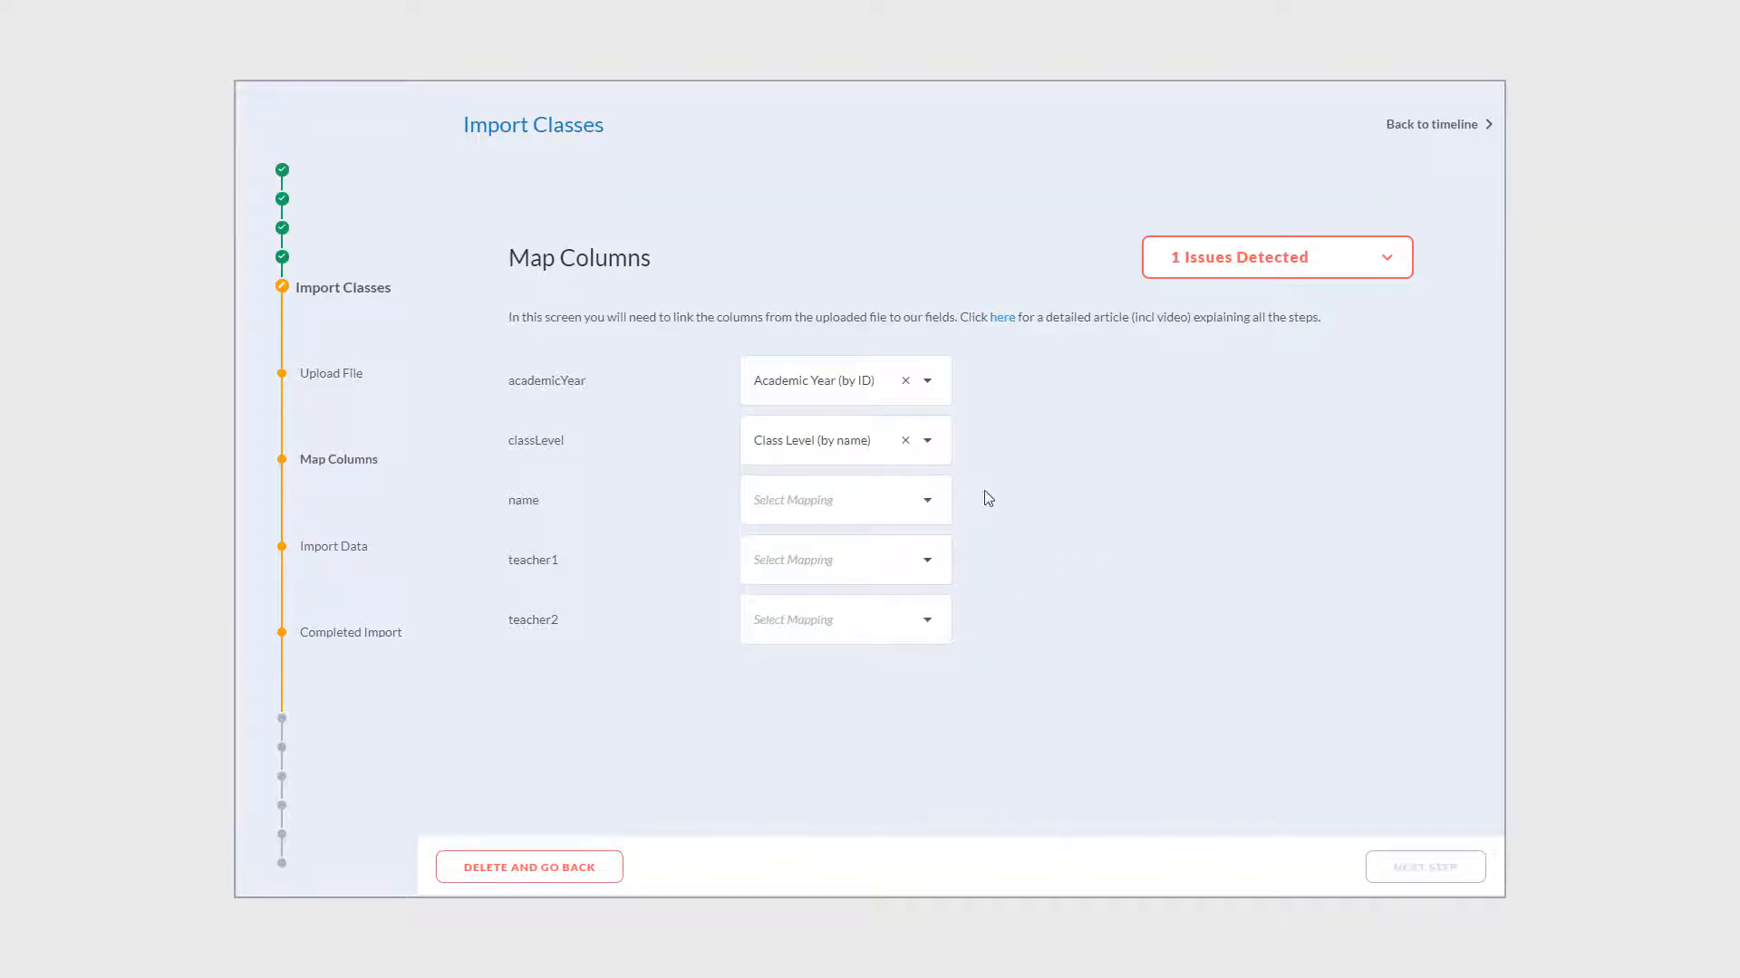
pyautogui.click(925, 504)
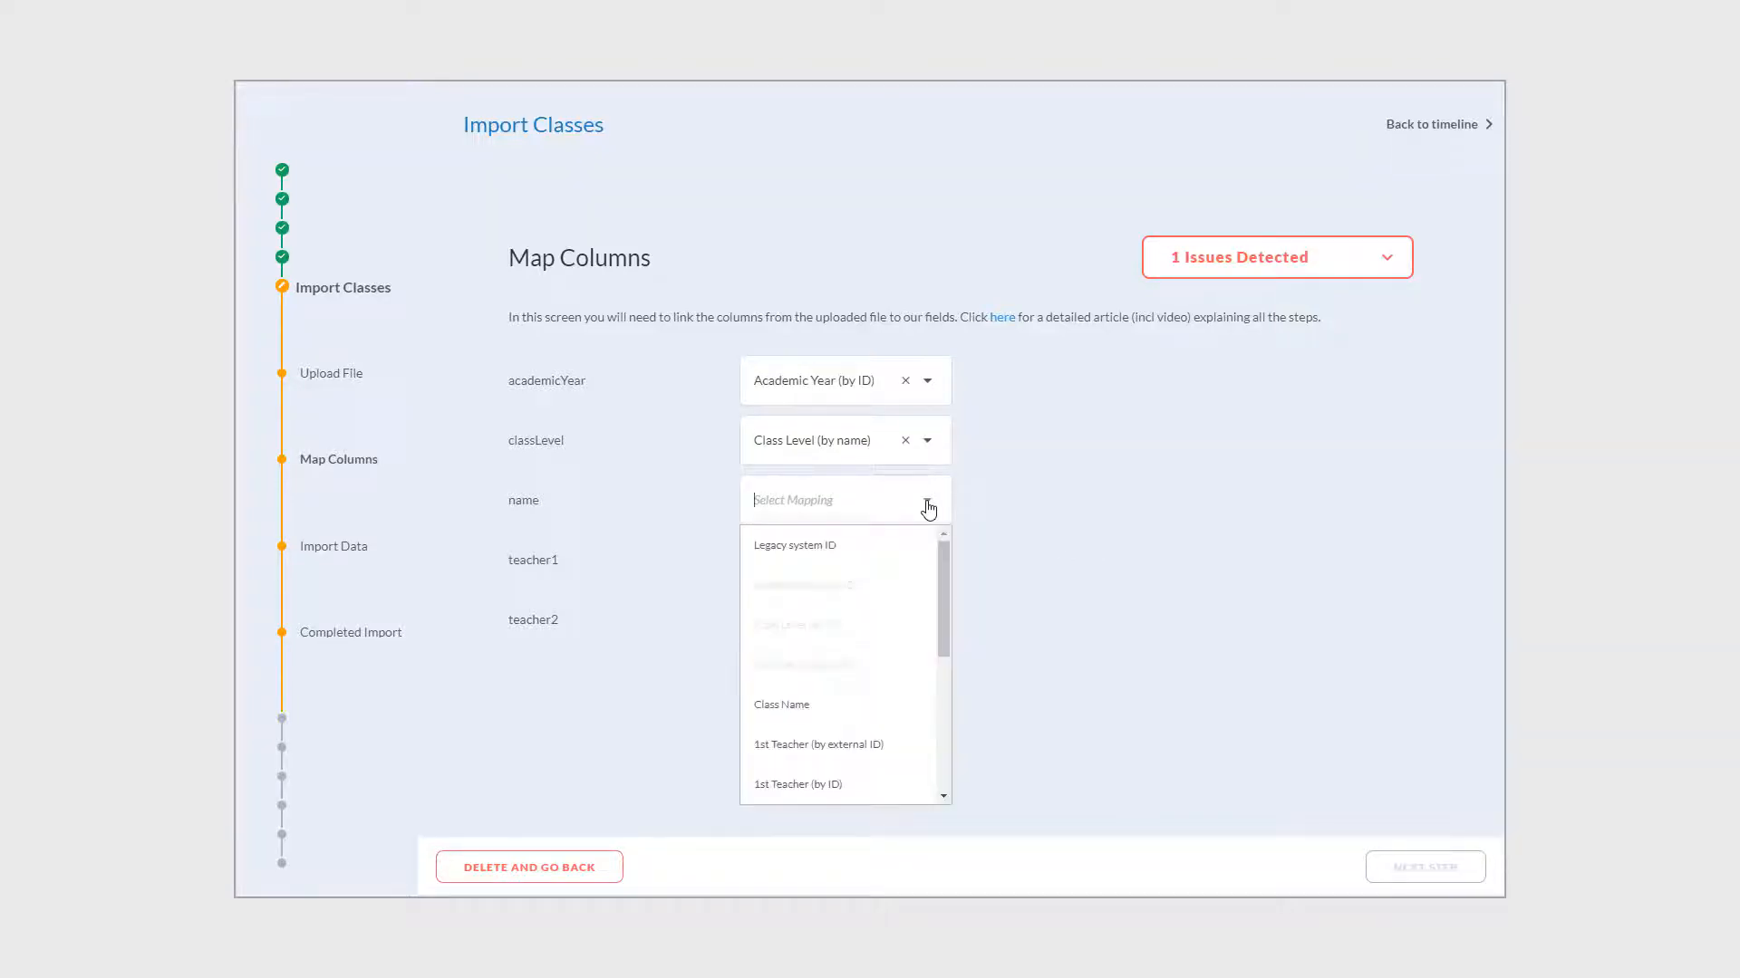
pyautogui.click(798, 716)
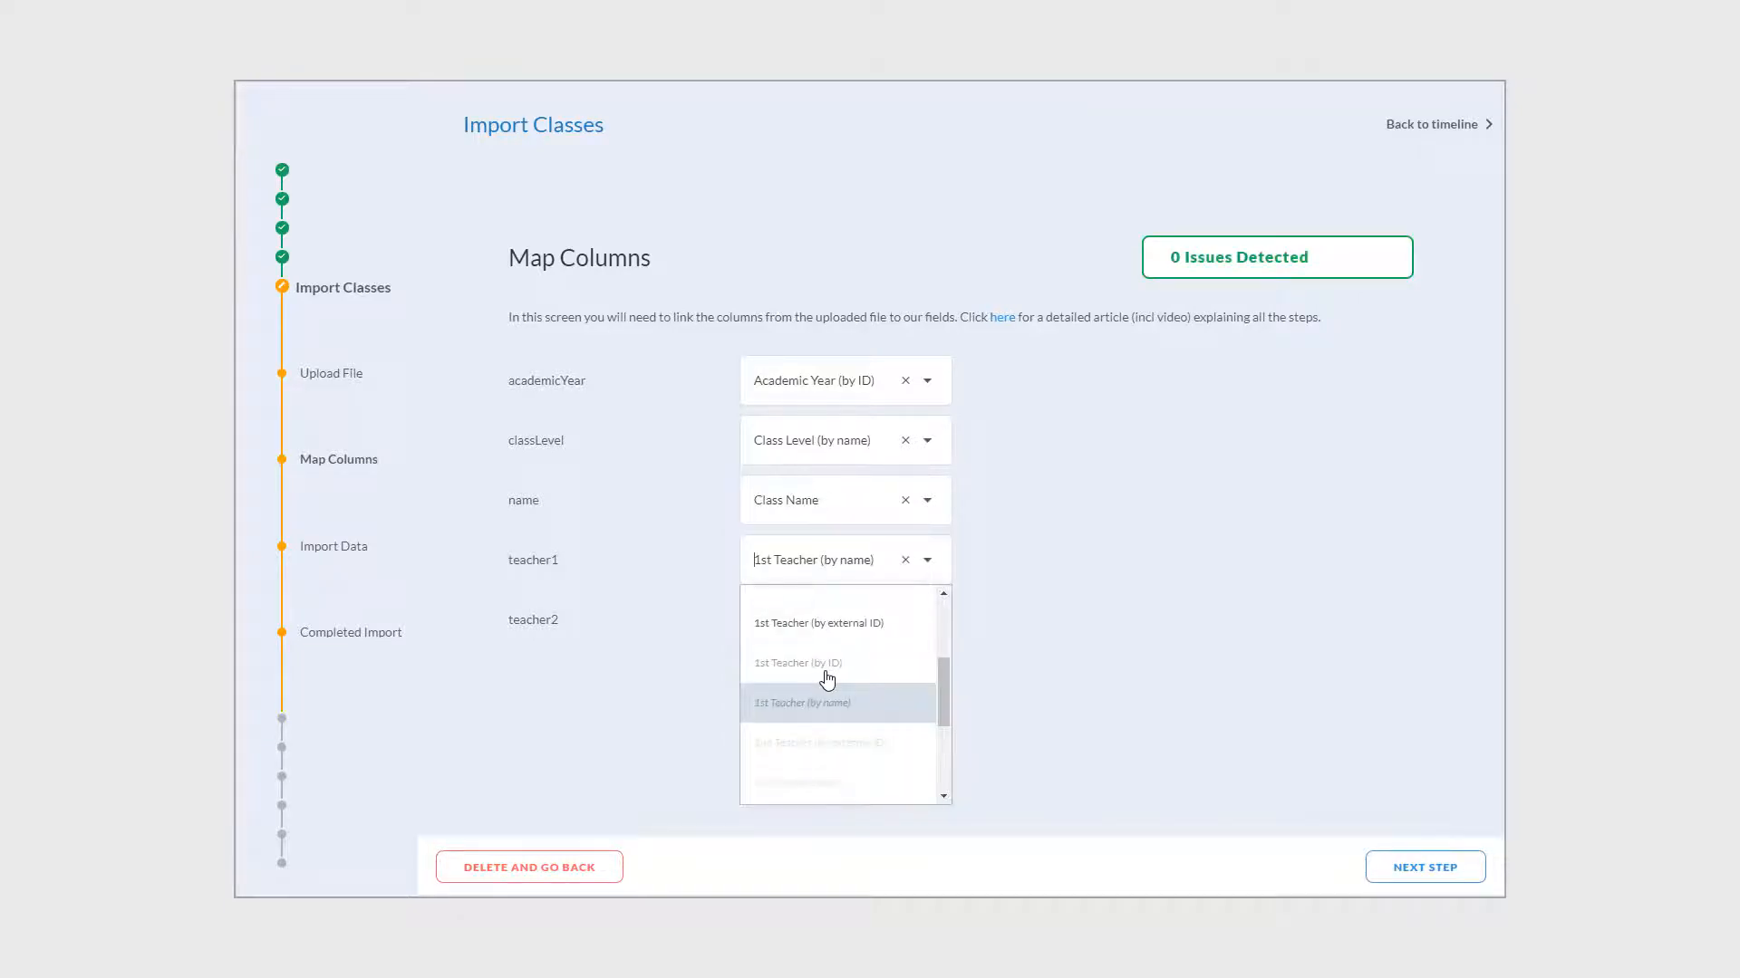
pyautogui.click(1160, 652)
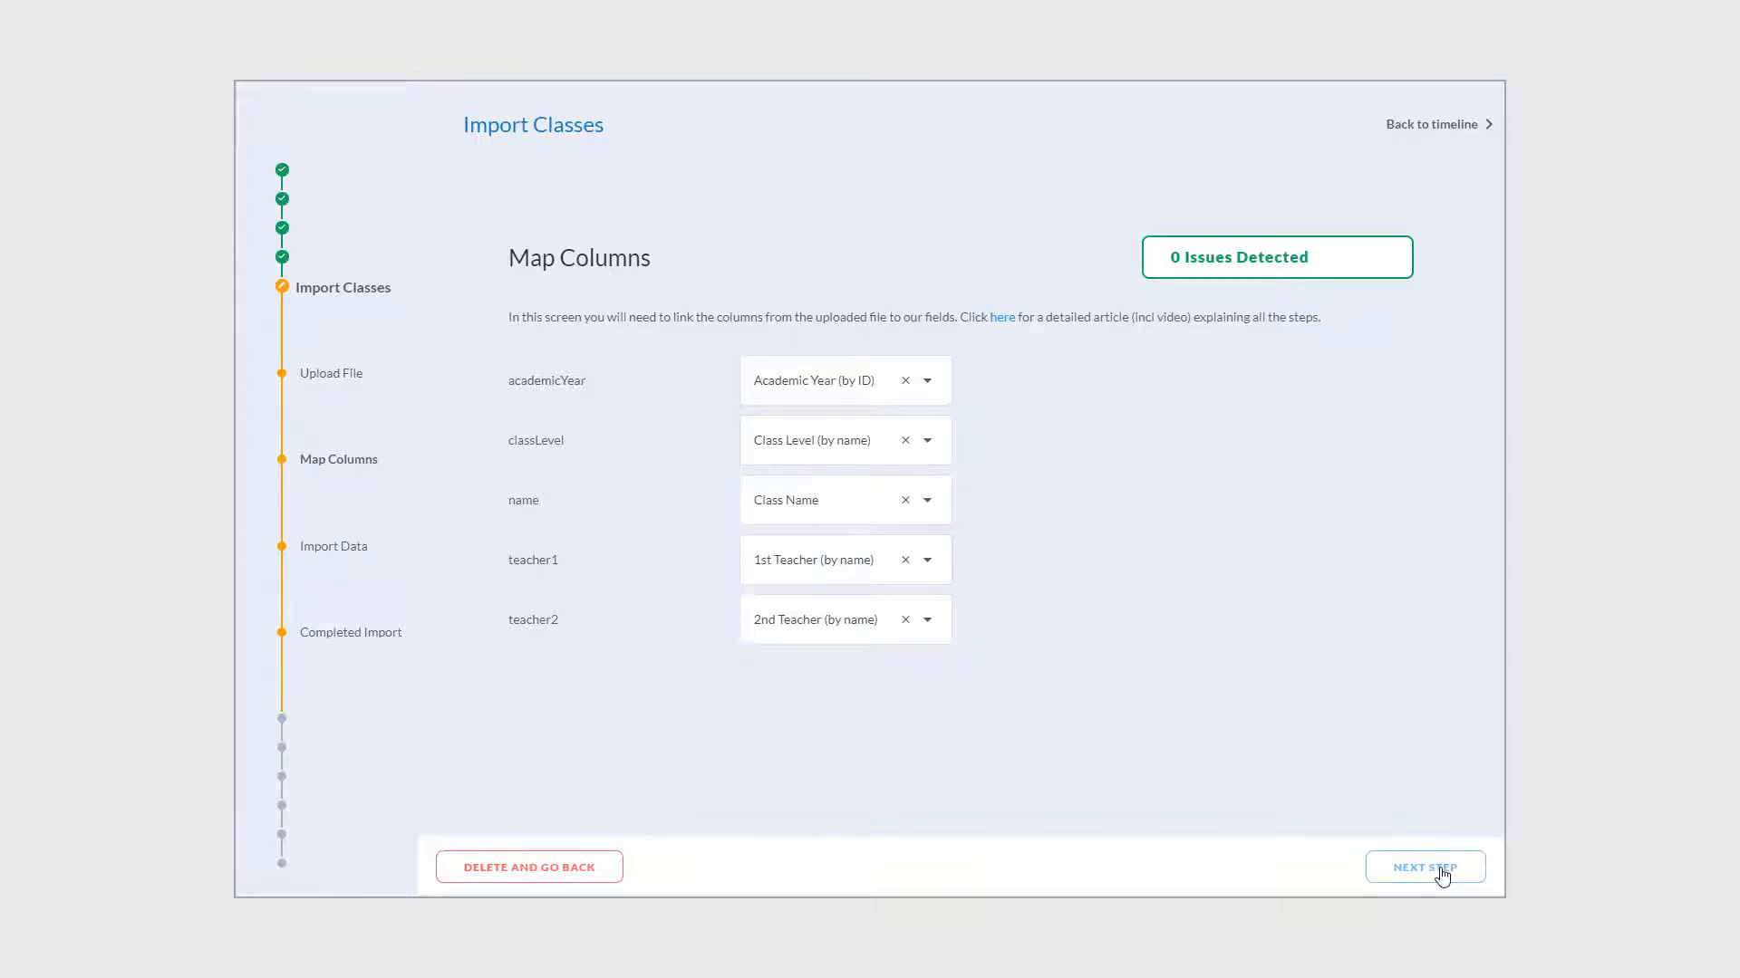
# - In the import data, assign matching 1st teachers to the Nursery class and class A
pyautogui.click(1442, 871)
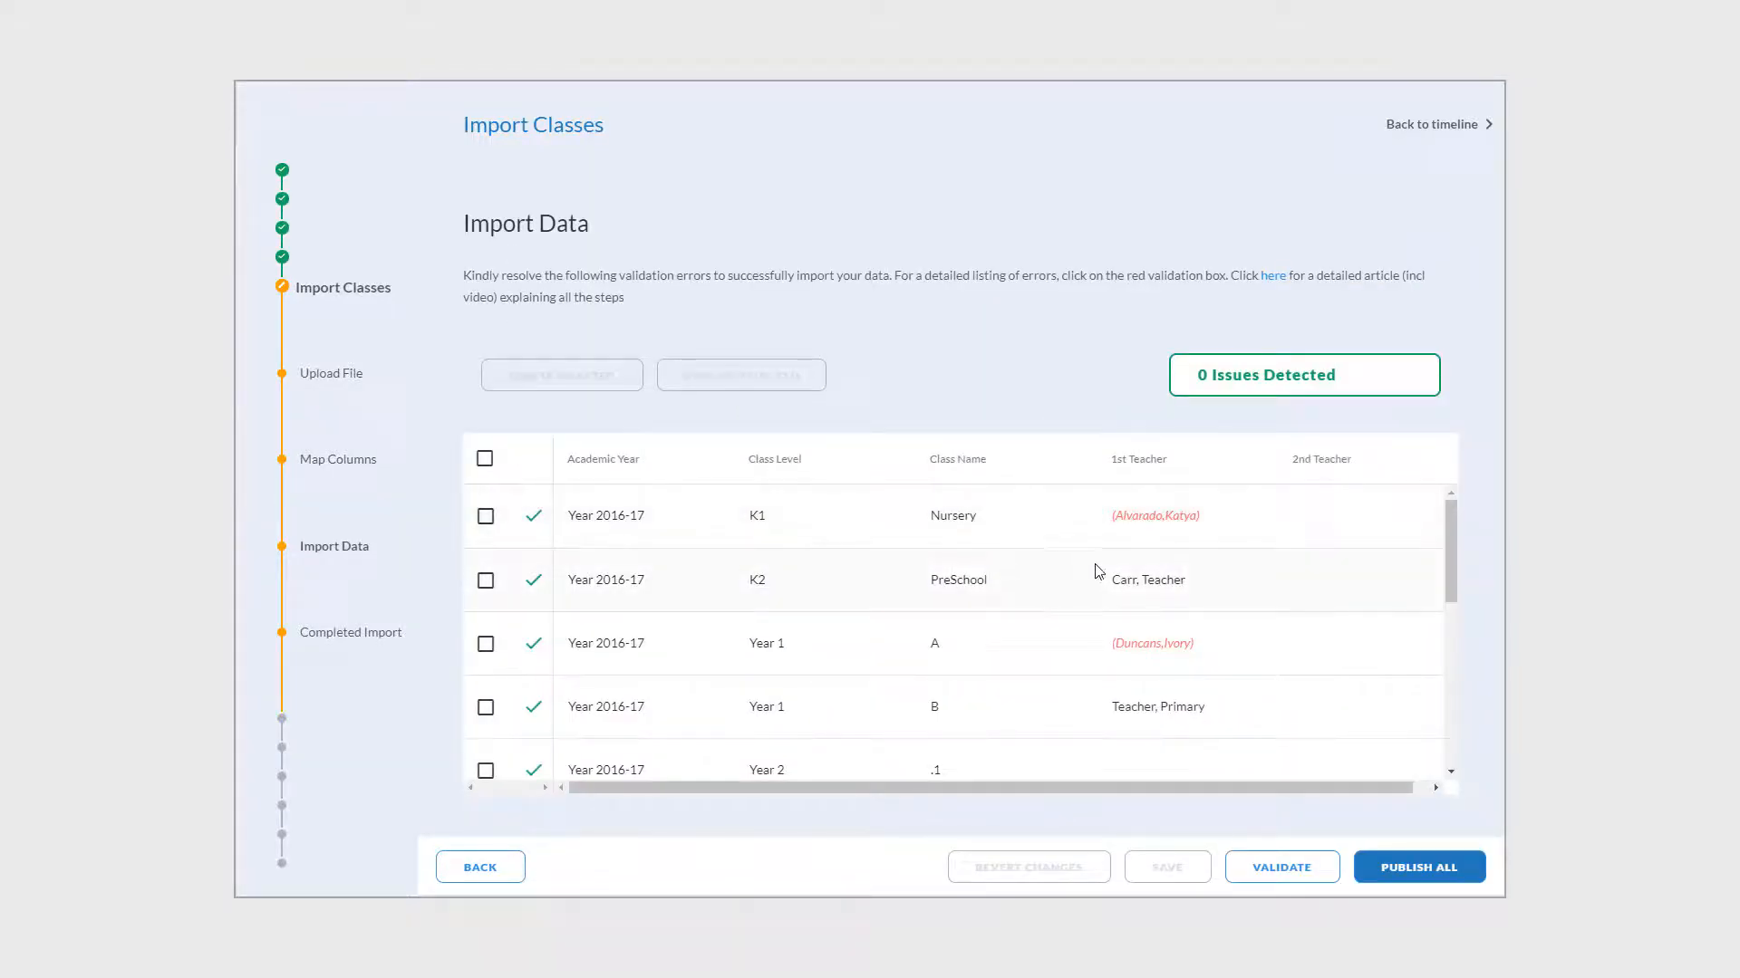
pyautogui.click(1183, 525)
pyautogui.click(1248, 523)
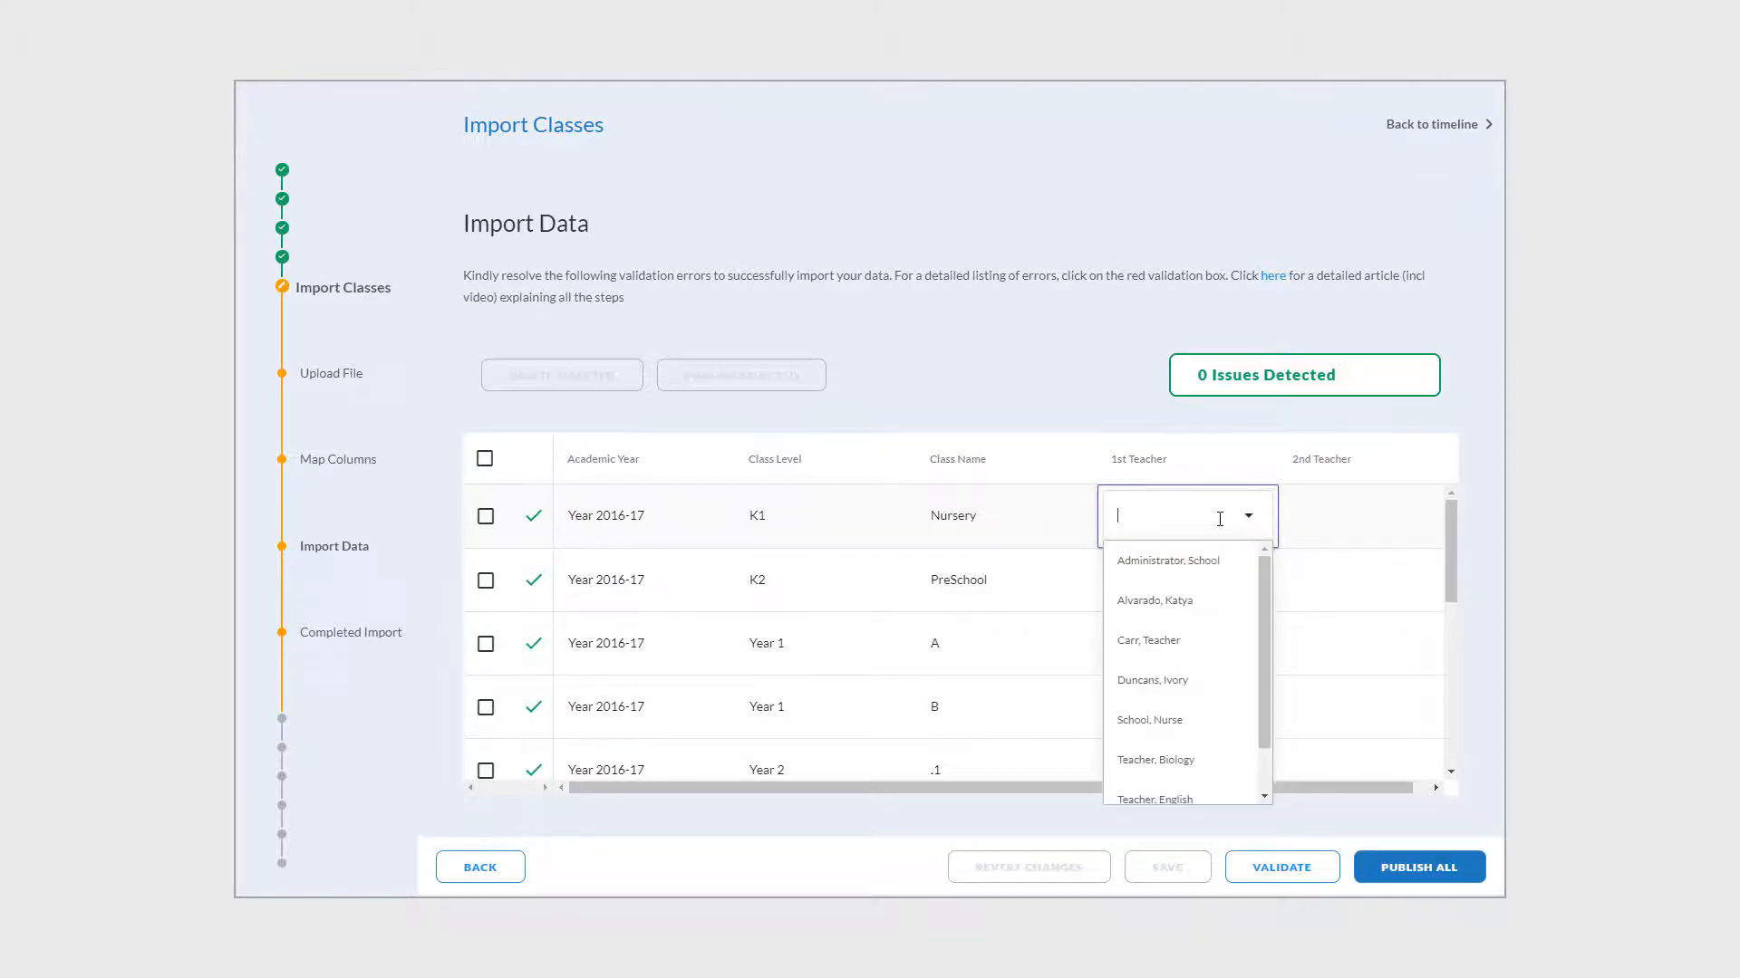
pyautogui.click(1180, 602)
pyautogui.click(1167, 646)
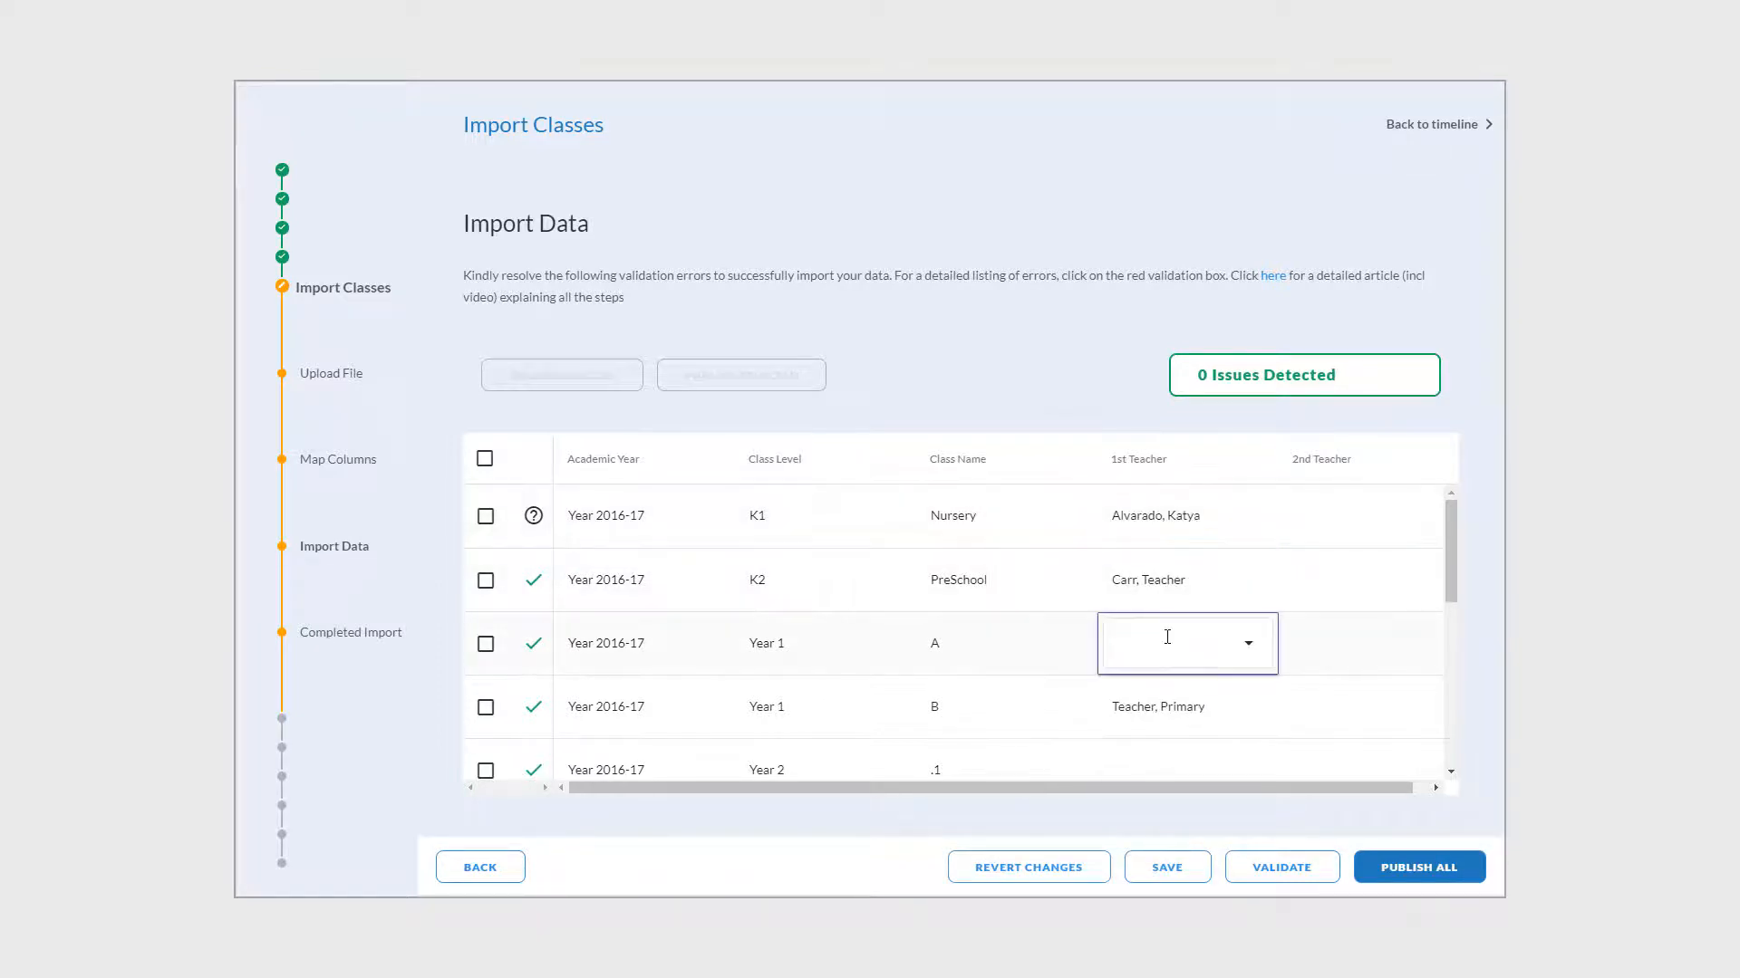
pyautogui.write('dunc')
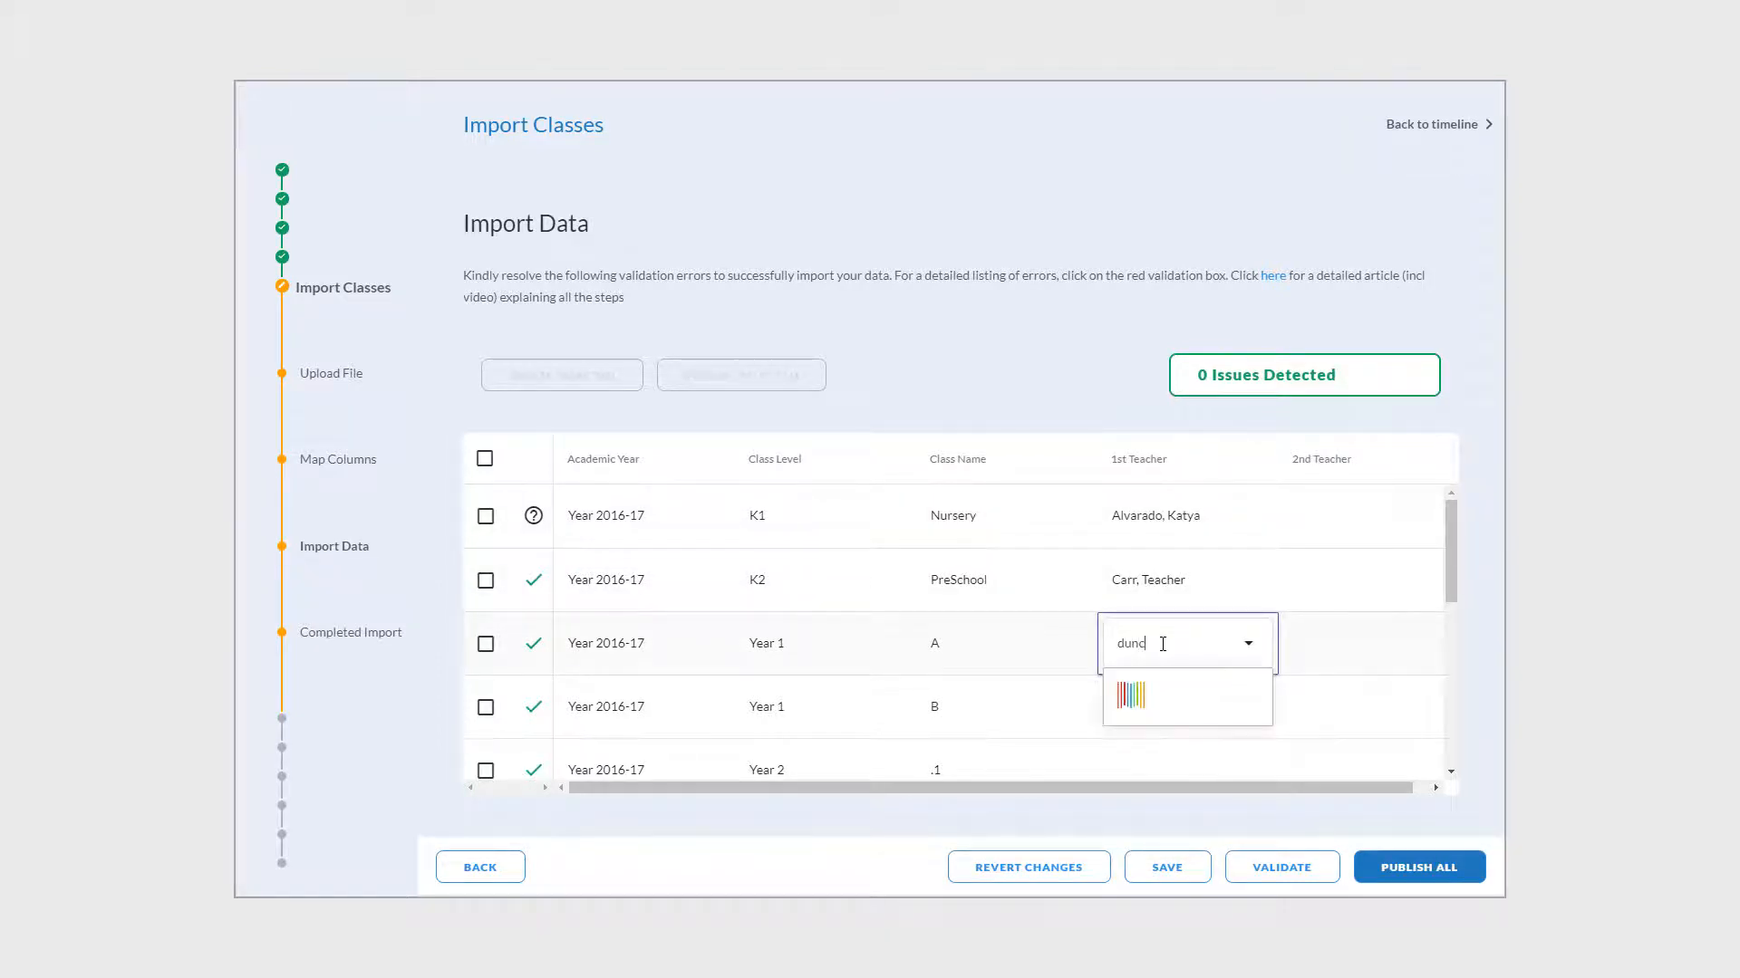
pyautogui.click(1176, 692)
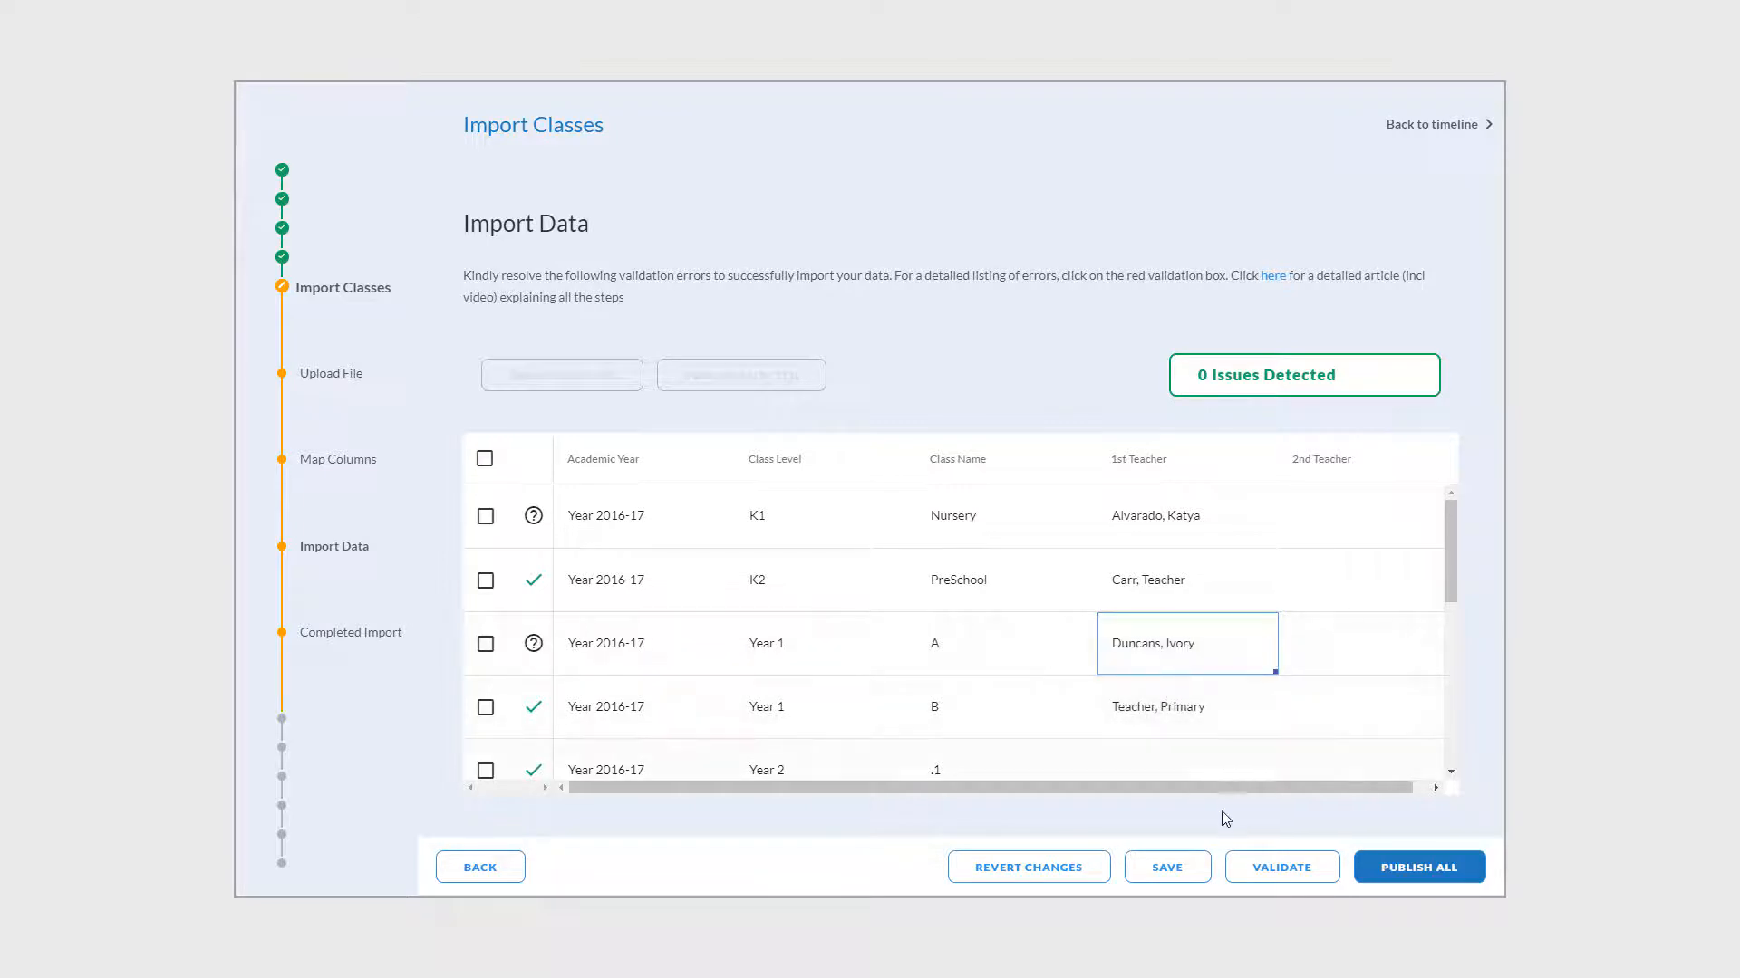
# - Make the biology teacher class .1's 1st teacher and publish all imported classes
pyautogui.click(1175, 766)
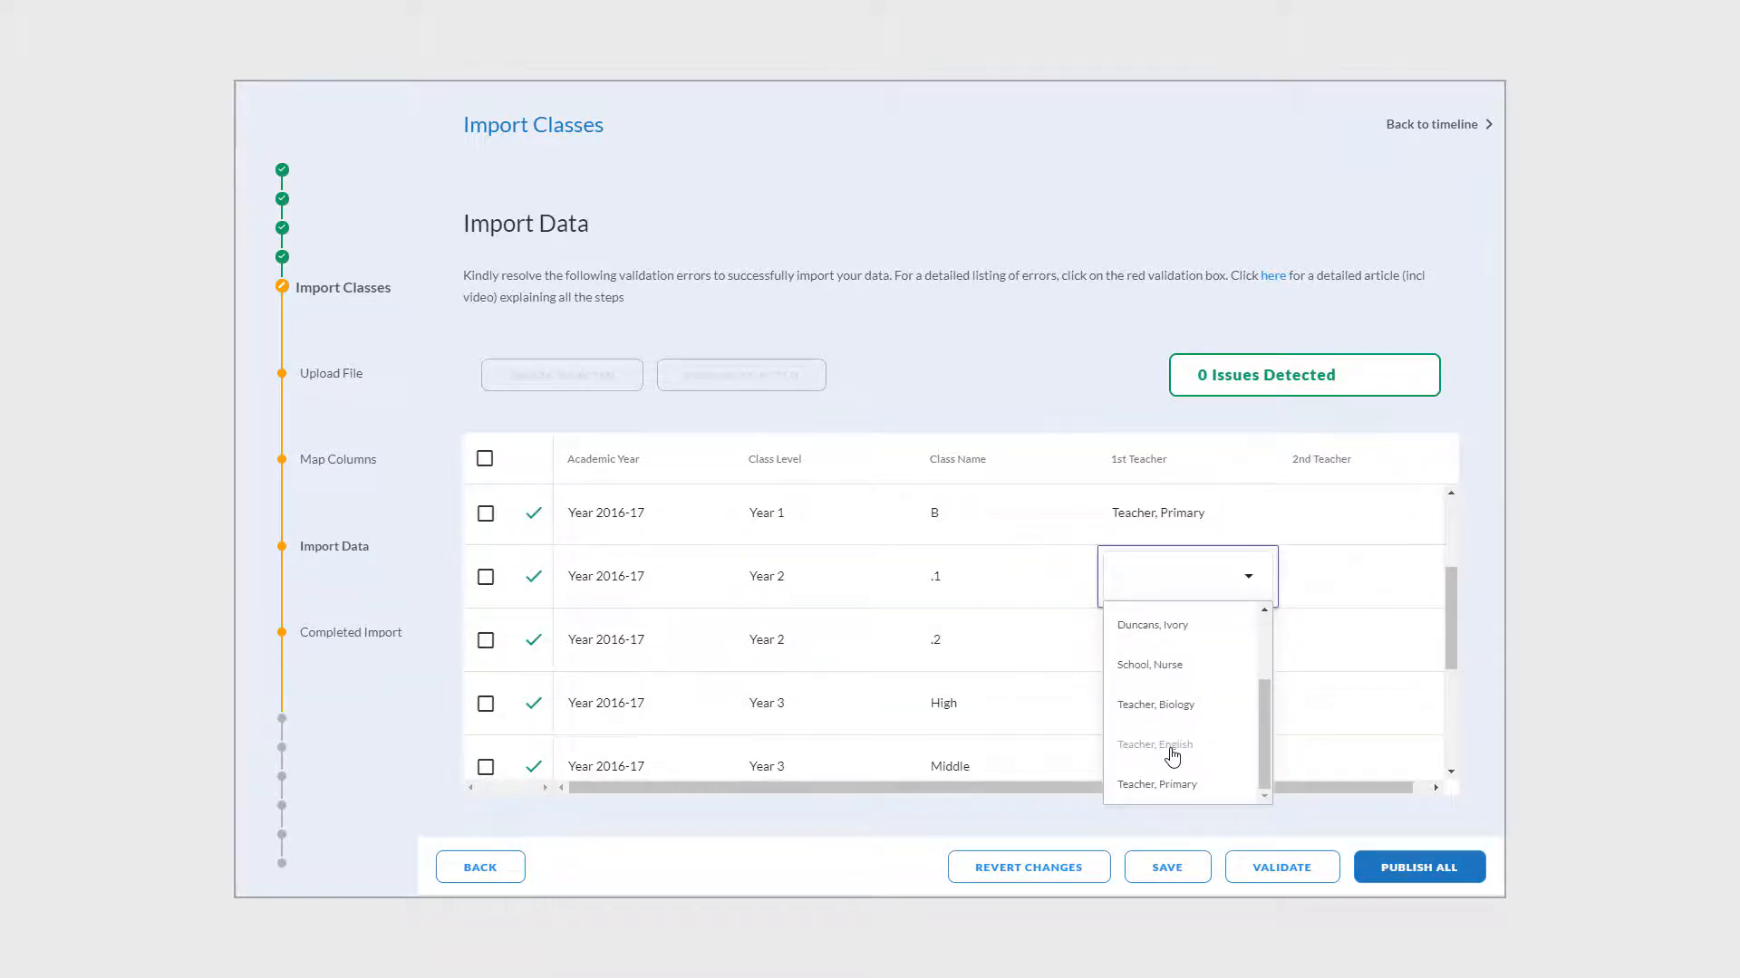
pyautogui.click(1166, 707)
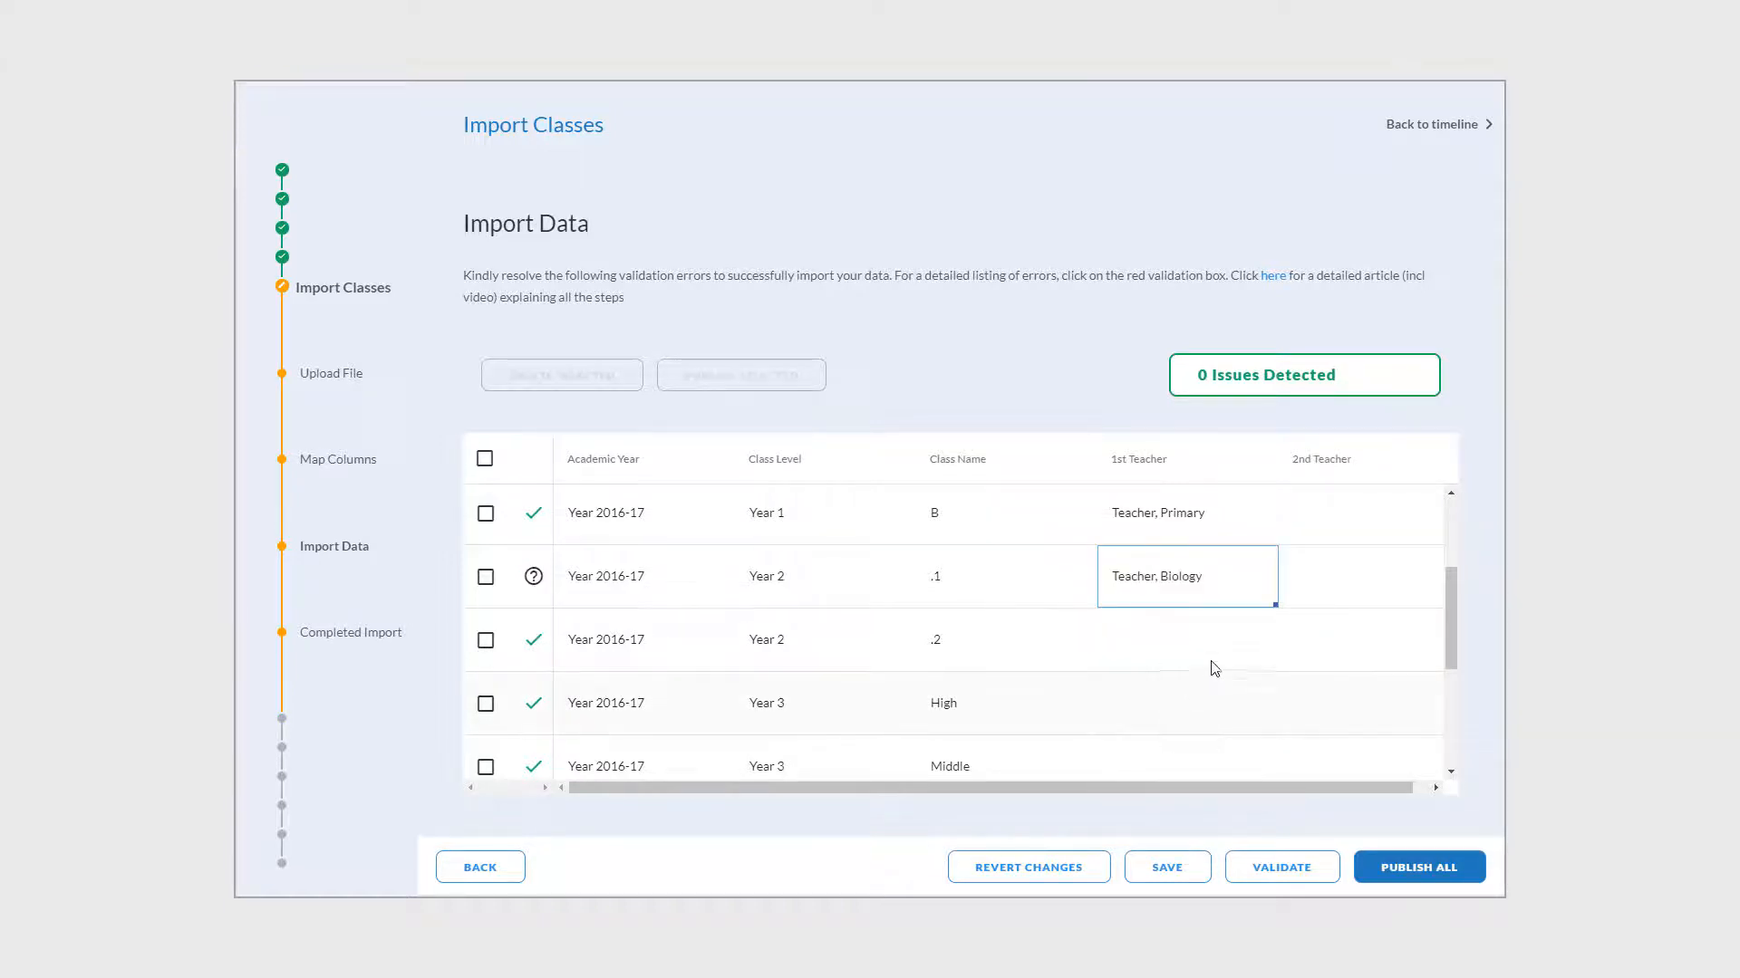
pyautogui.scroll(2, 1217, 661)
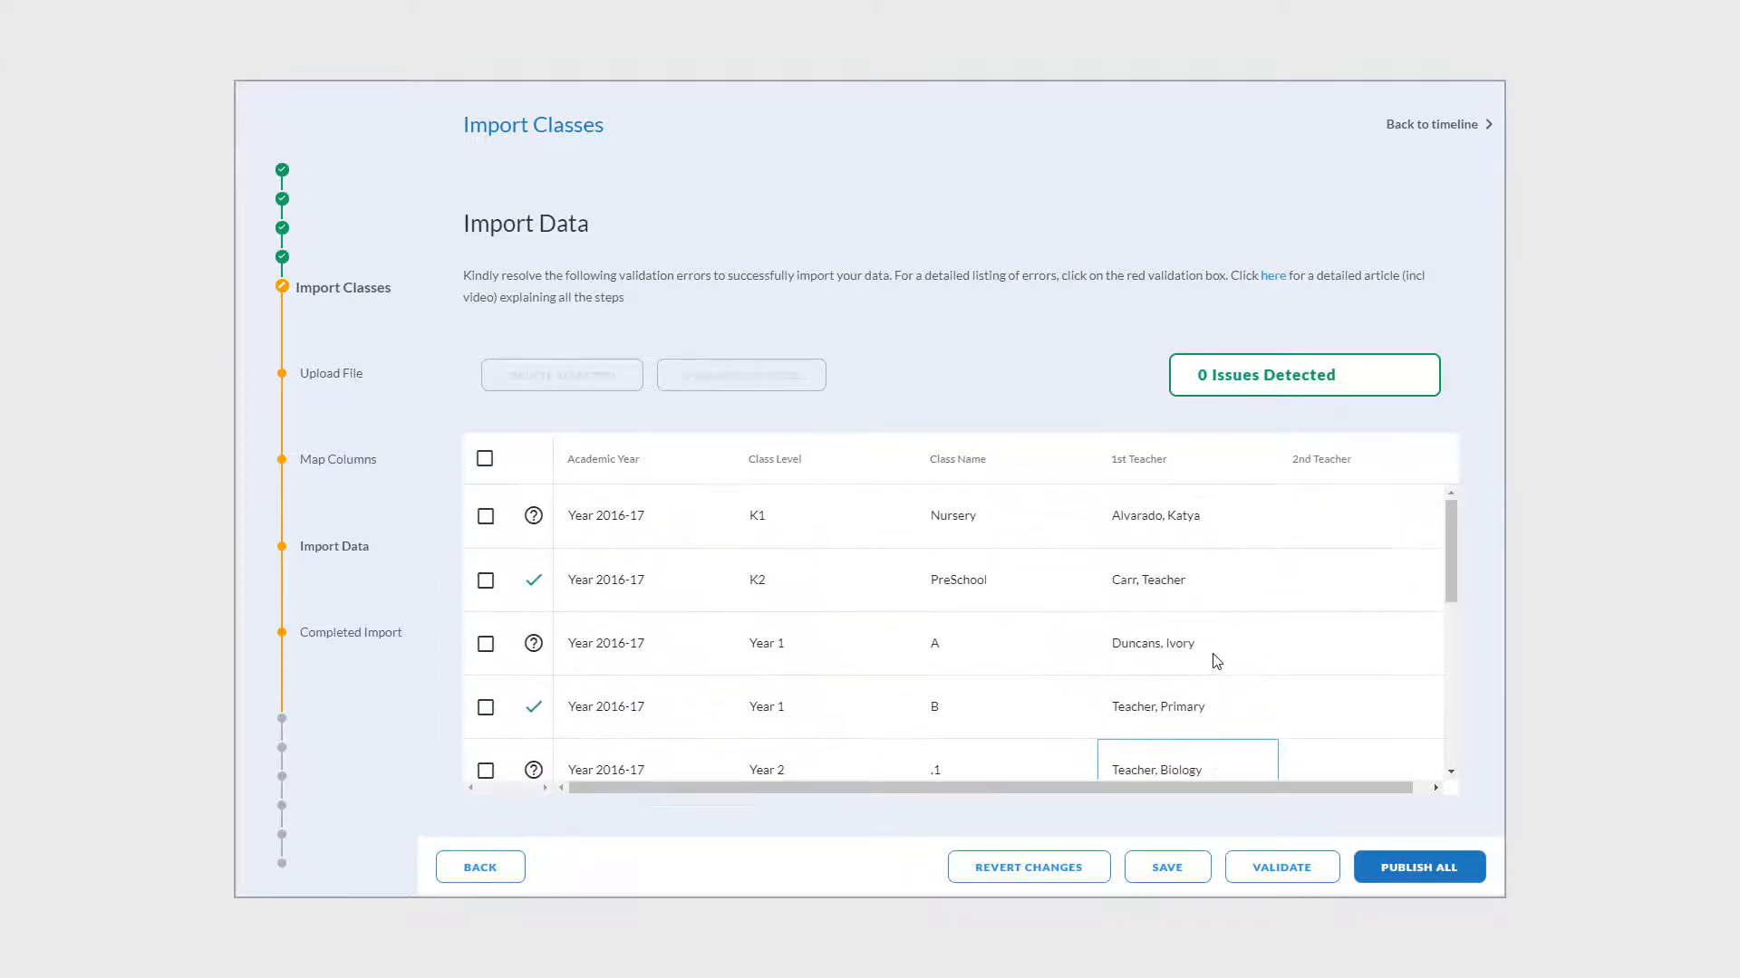
pyautogui.scroll(-2, 1217, 661)
pyautogui.scroll(-3, 1217, 661)
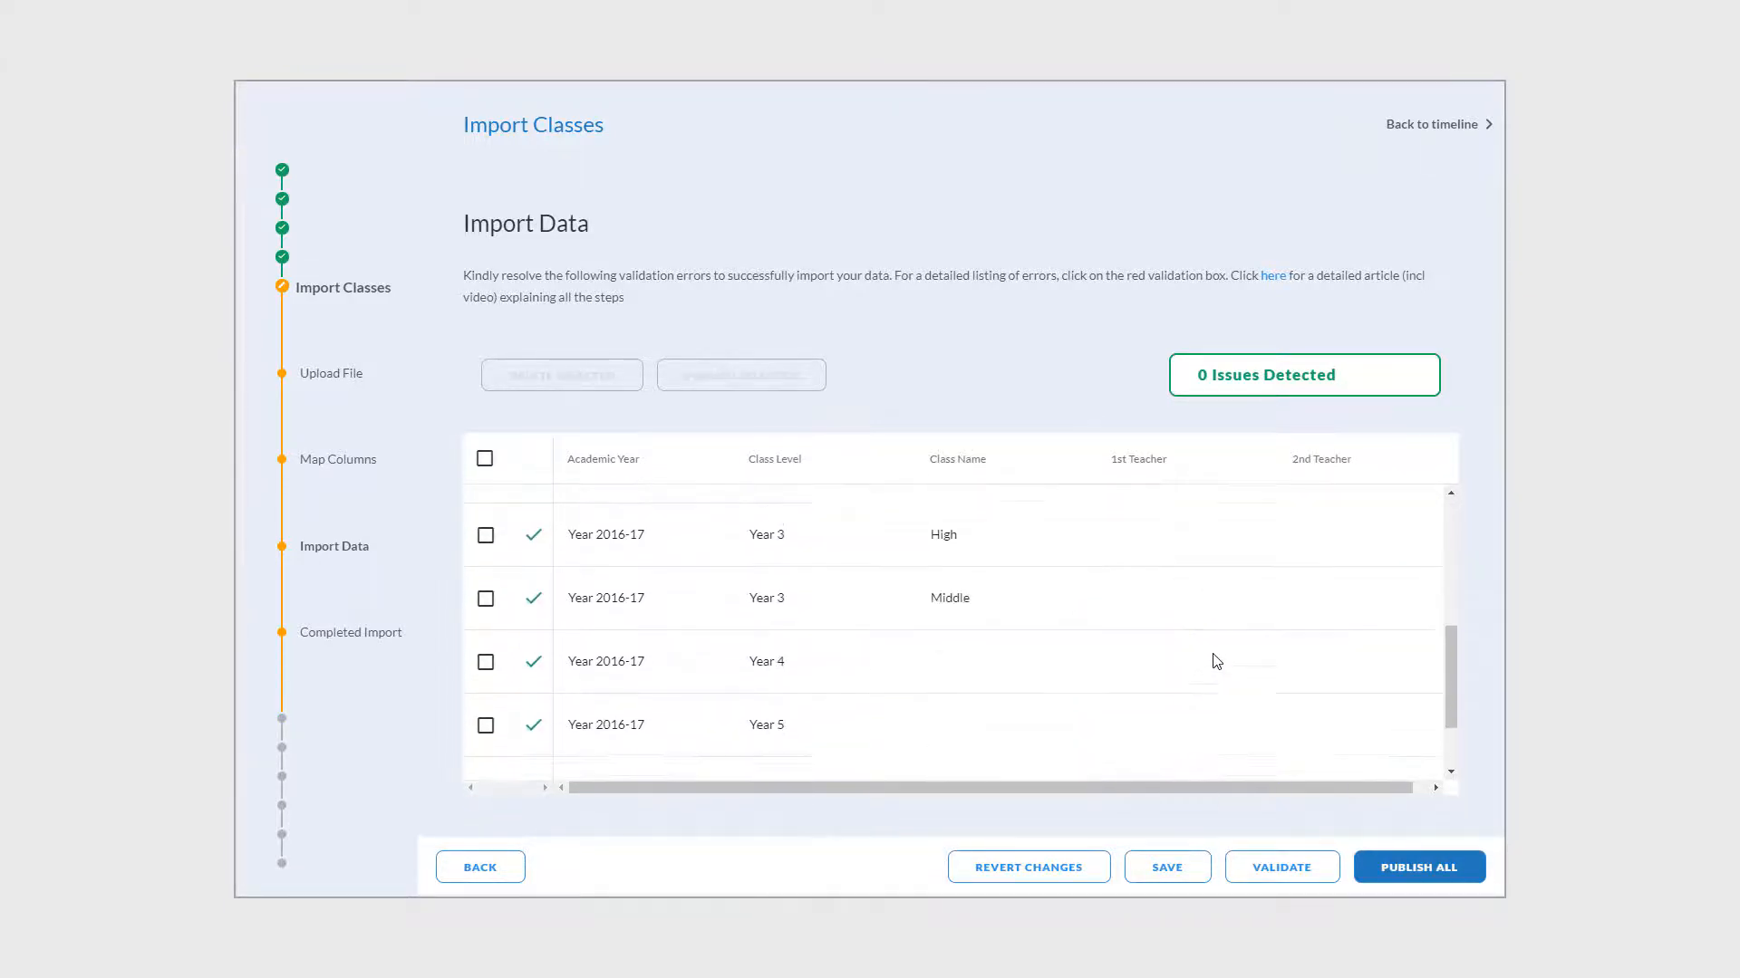
pyautogui.click(1438, 871)
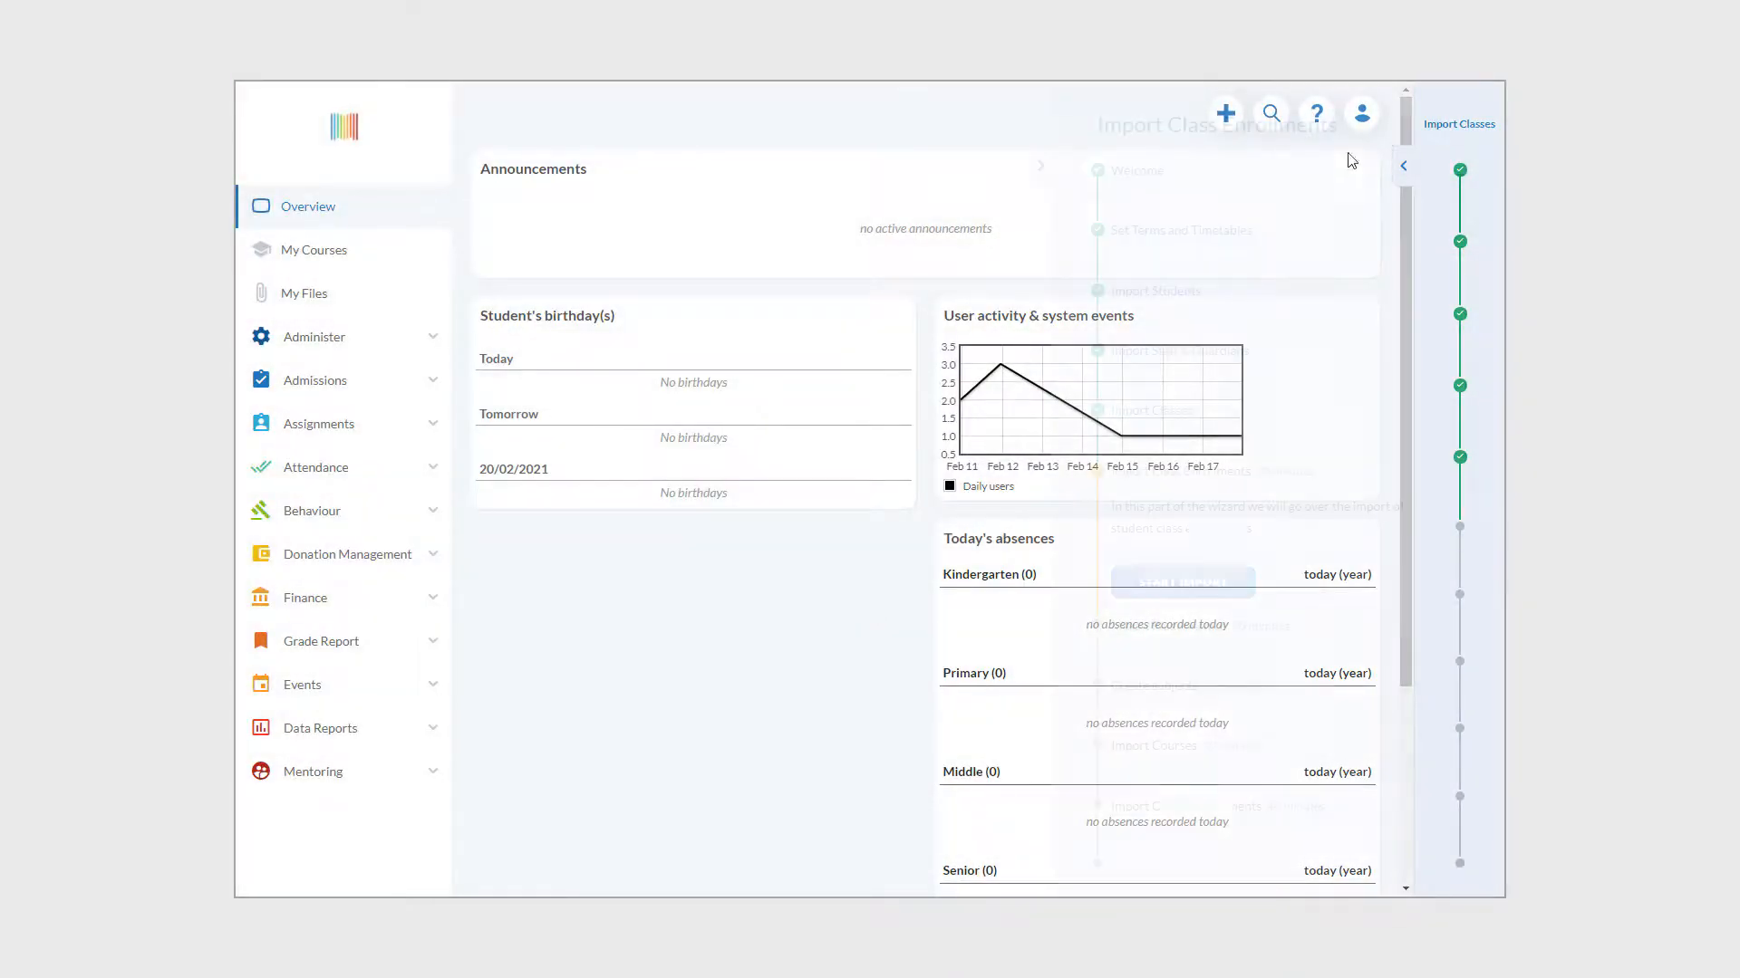
# - Begin Import Class Enrollments and download Class enrolment template.xlsx from the help article
pyautogui.click(1404, 166)
pyautogui.click(1173, 590)
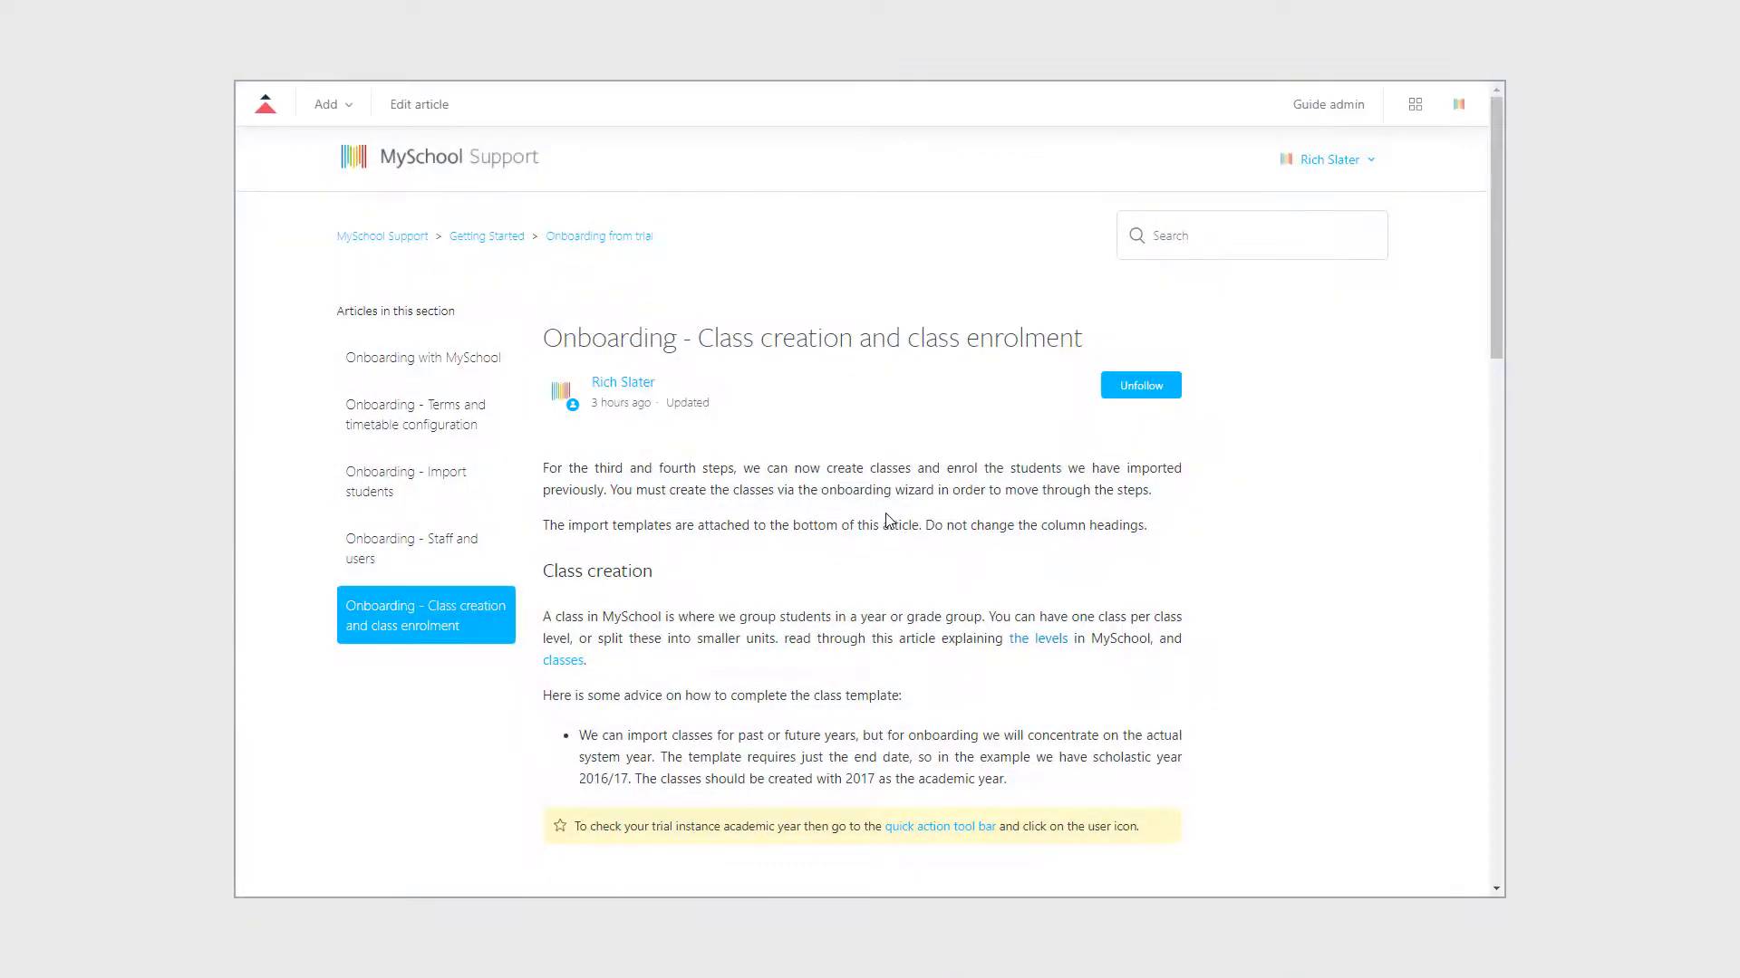
pyautogui.scroll(-3, 893, 517)
pyautogui.scroll(-10, 886, 519)
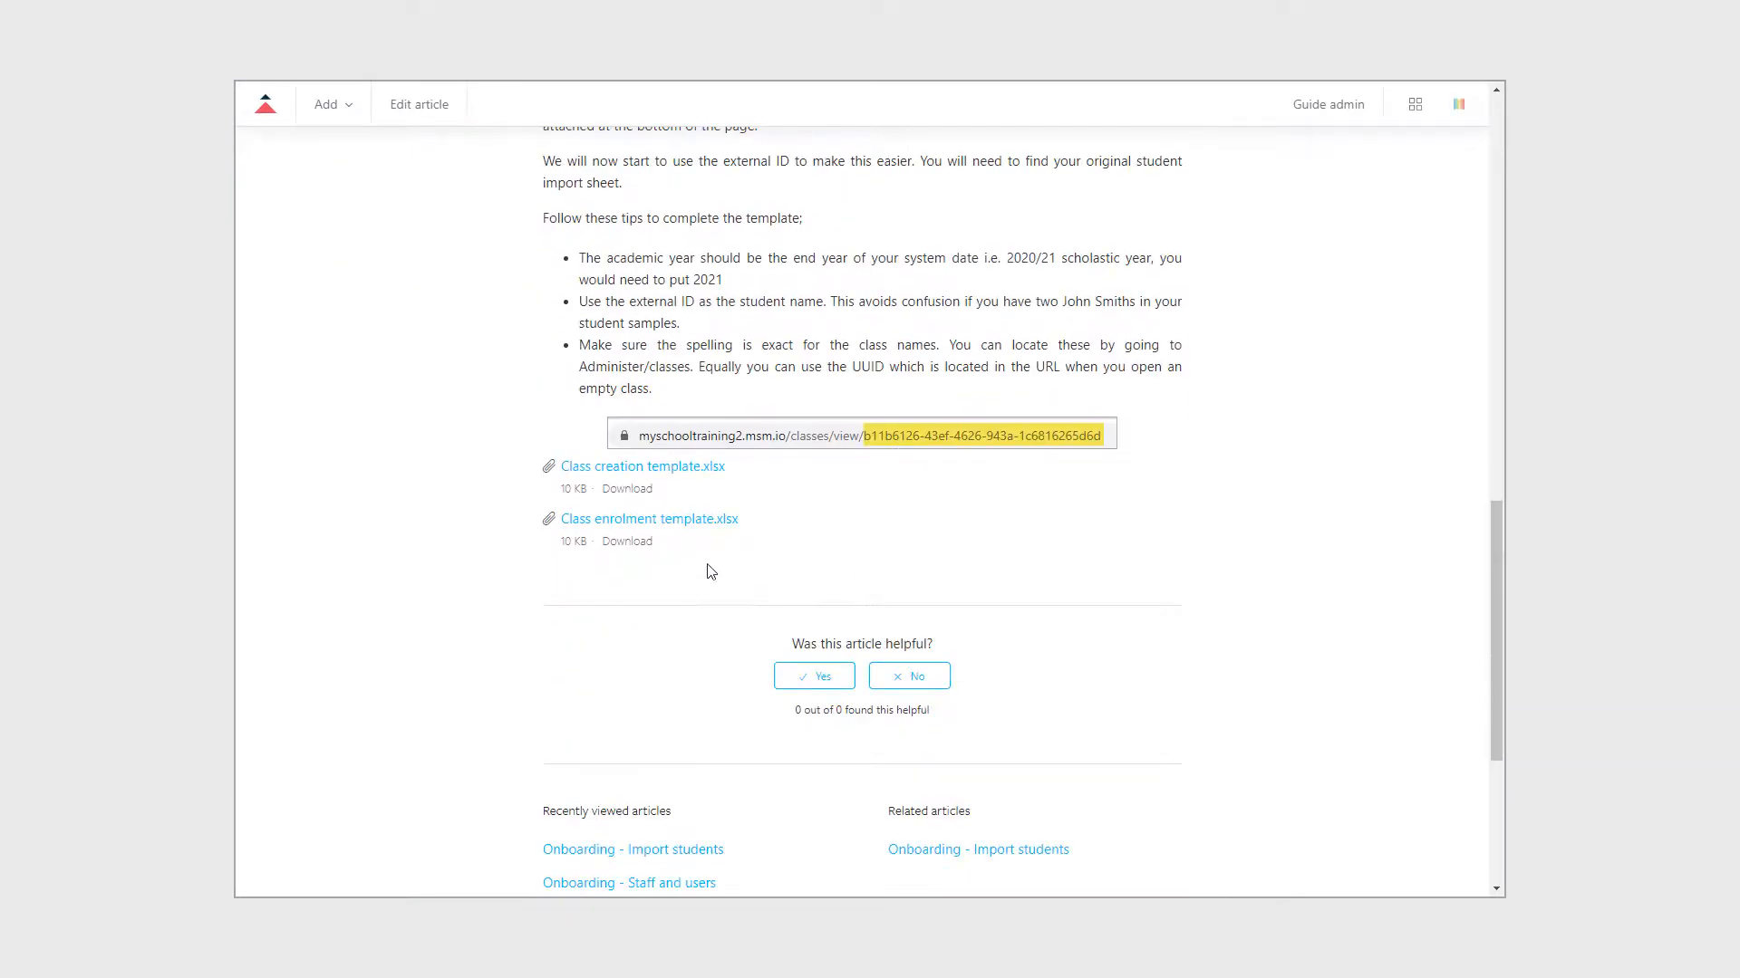
pyautogui.click(683, 520)
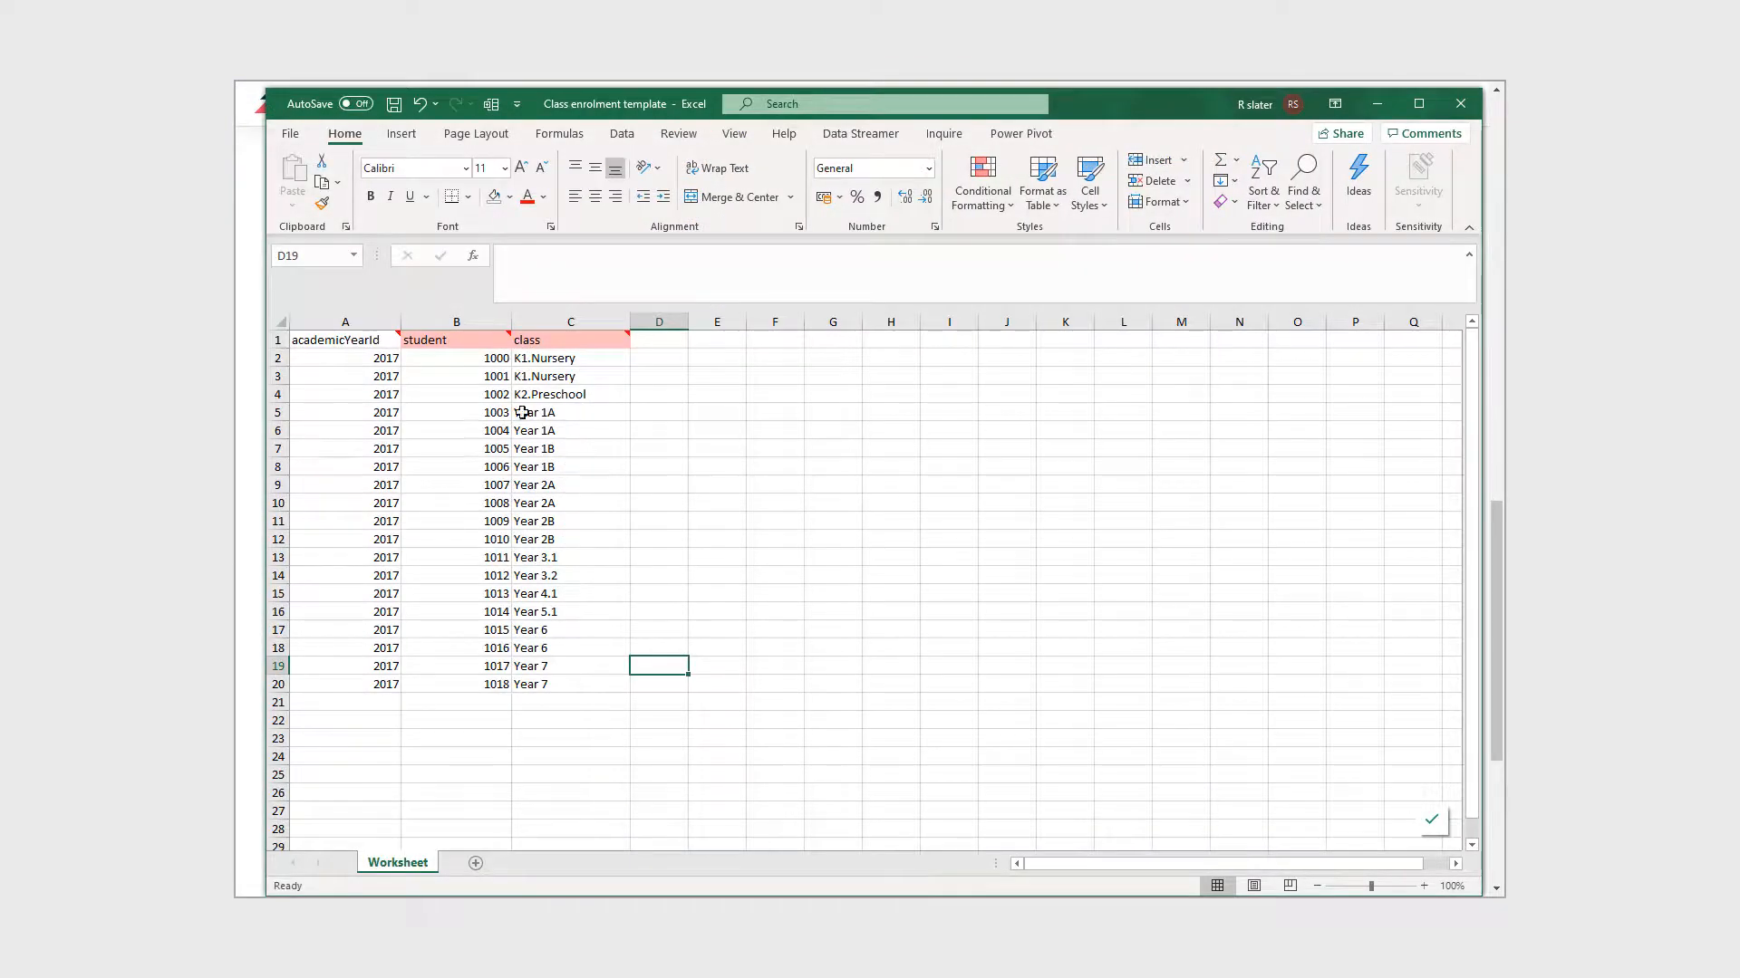
pyautogui.moveTo(371, 357); pyautogui.dragTo(367, 687)
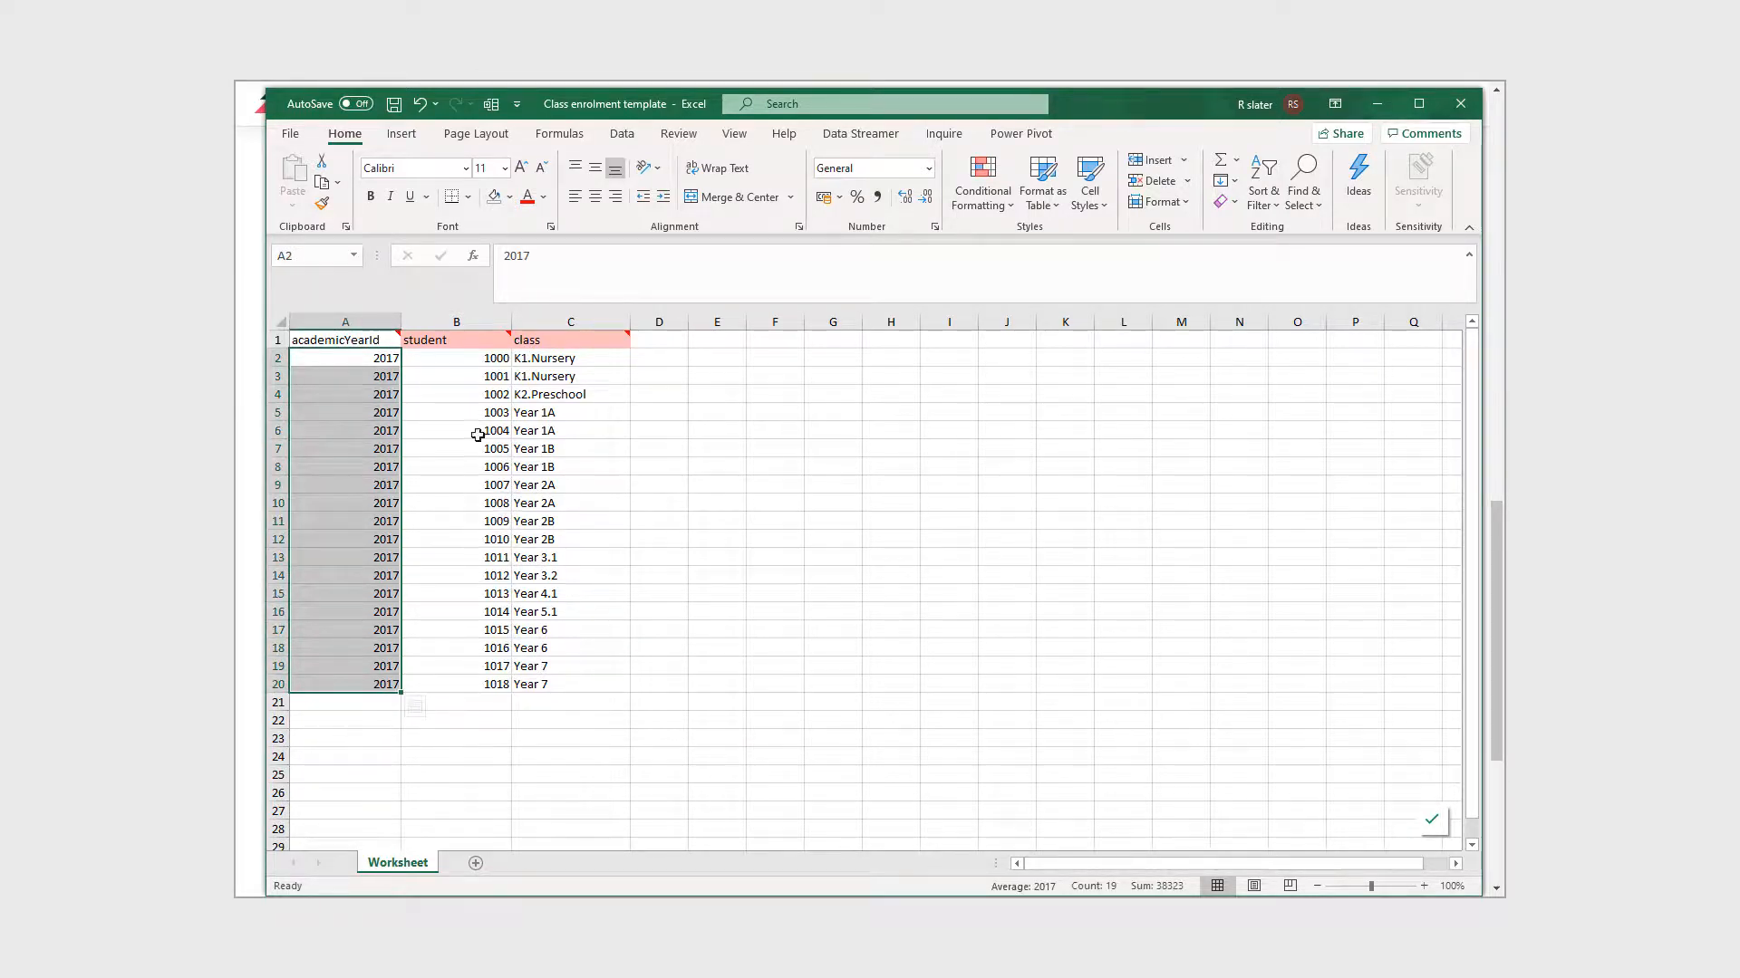
pyautogui.moveTo(481, 356); pyautogui.dragTo(484, 676)
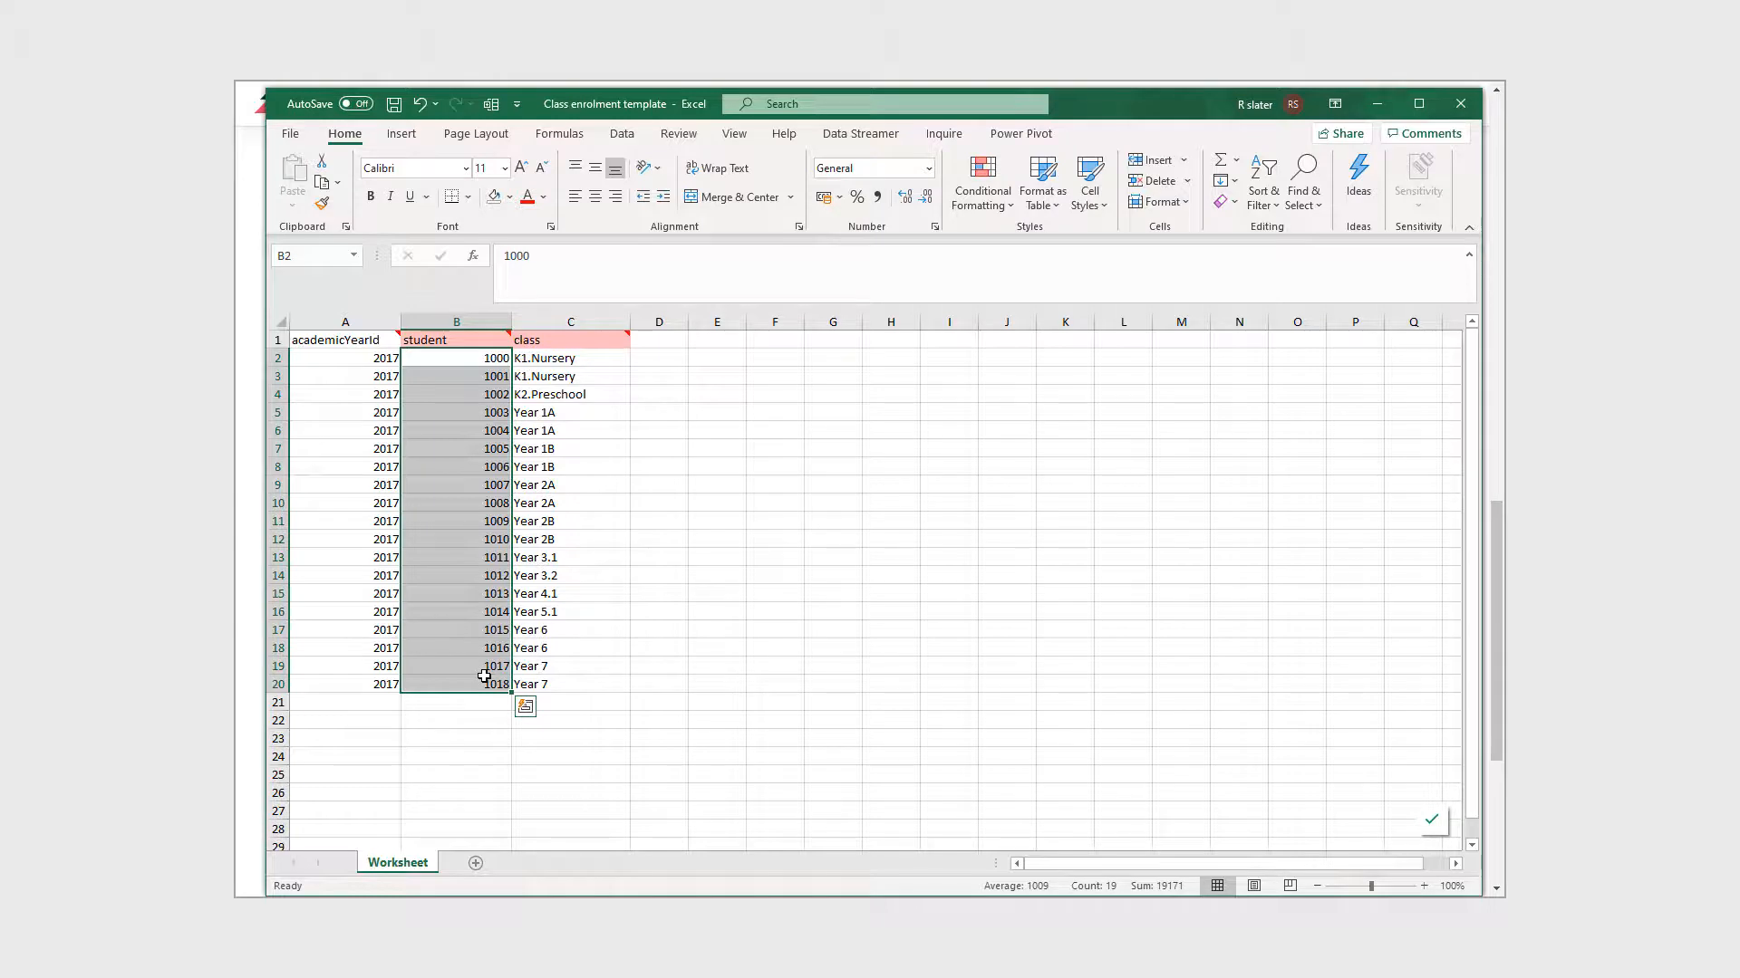
pyautogui.doubleClick(489, 356)
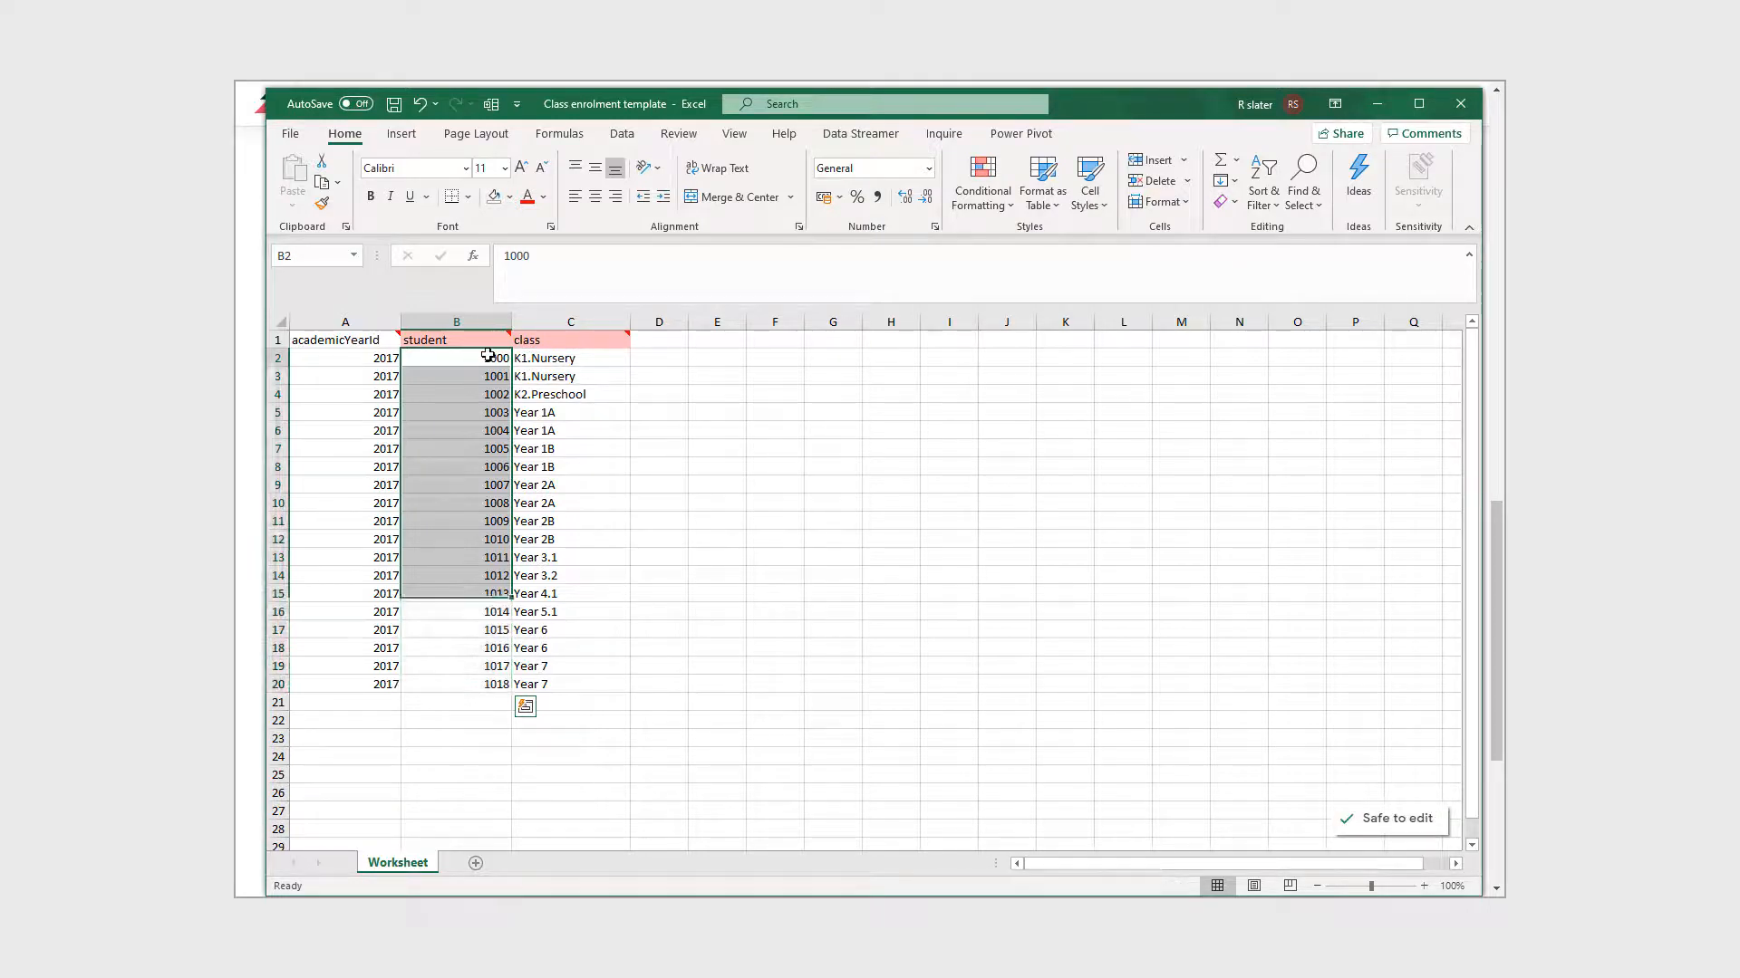
pyautogui.doubleClick(504, 358)
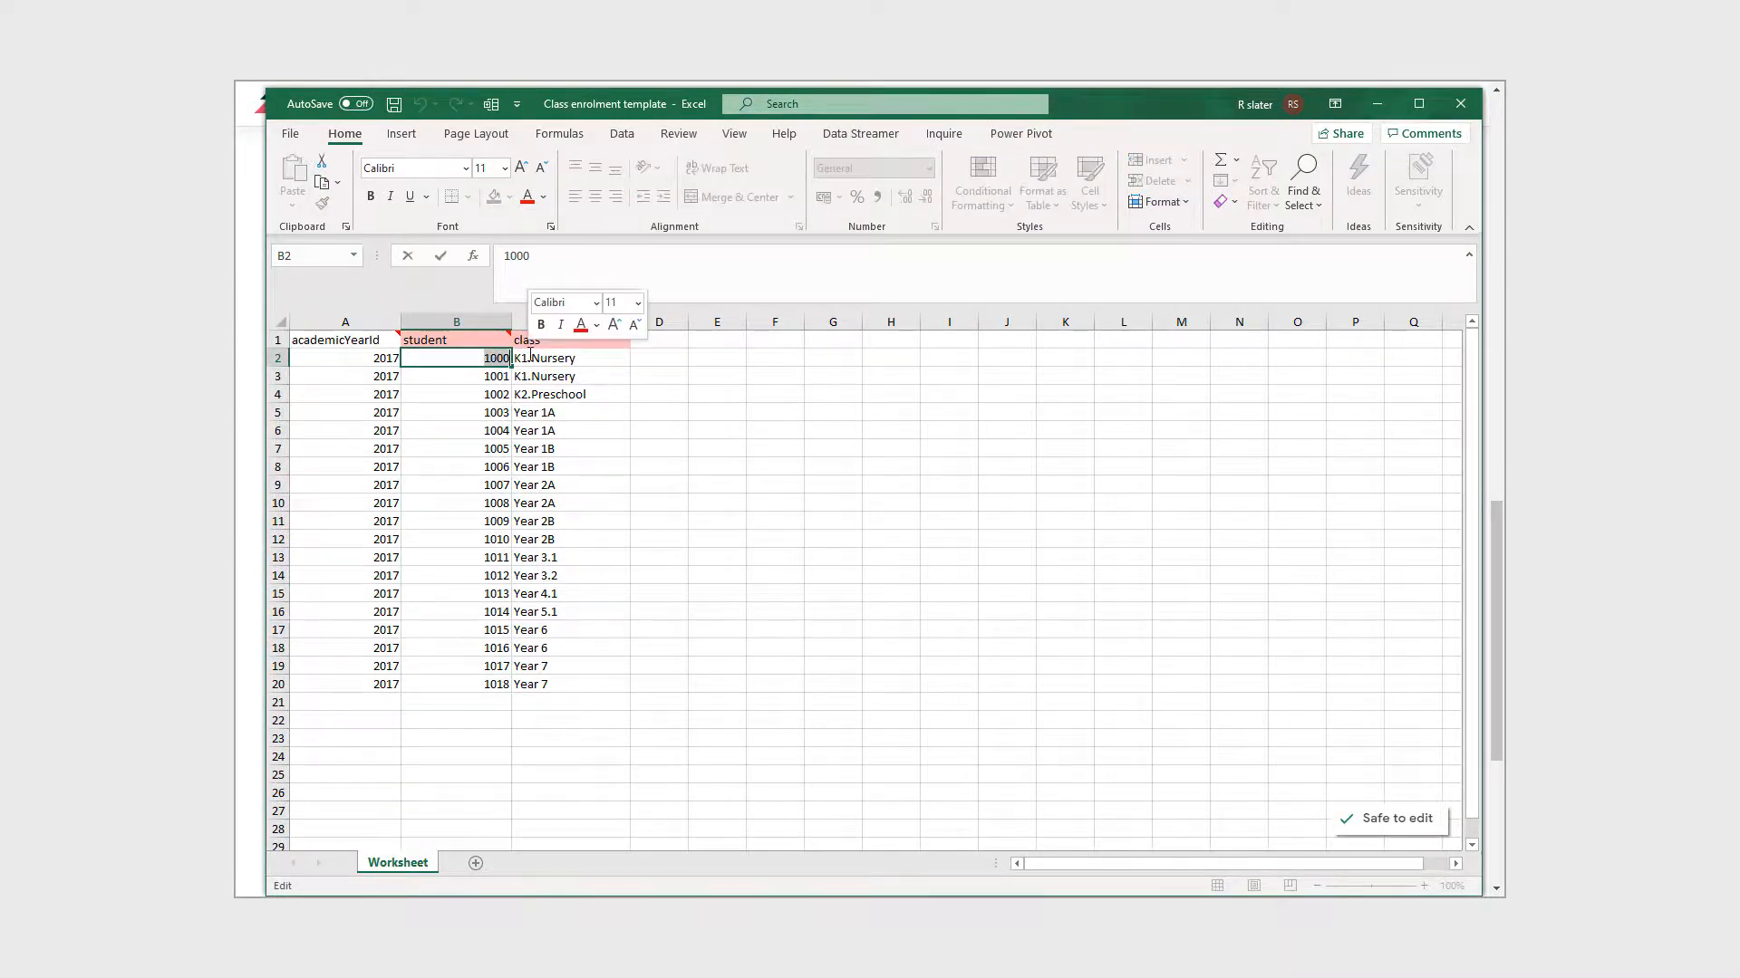
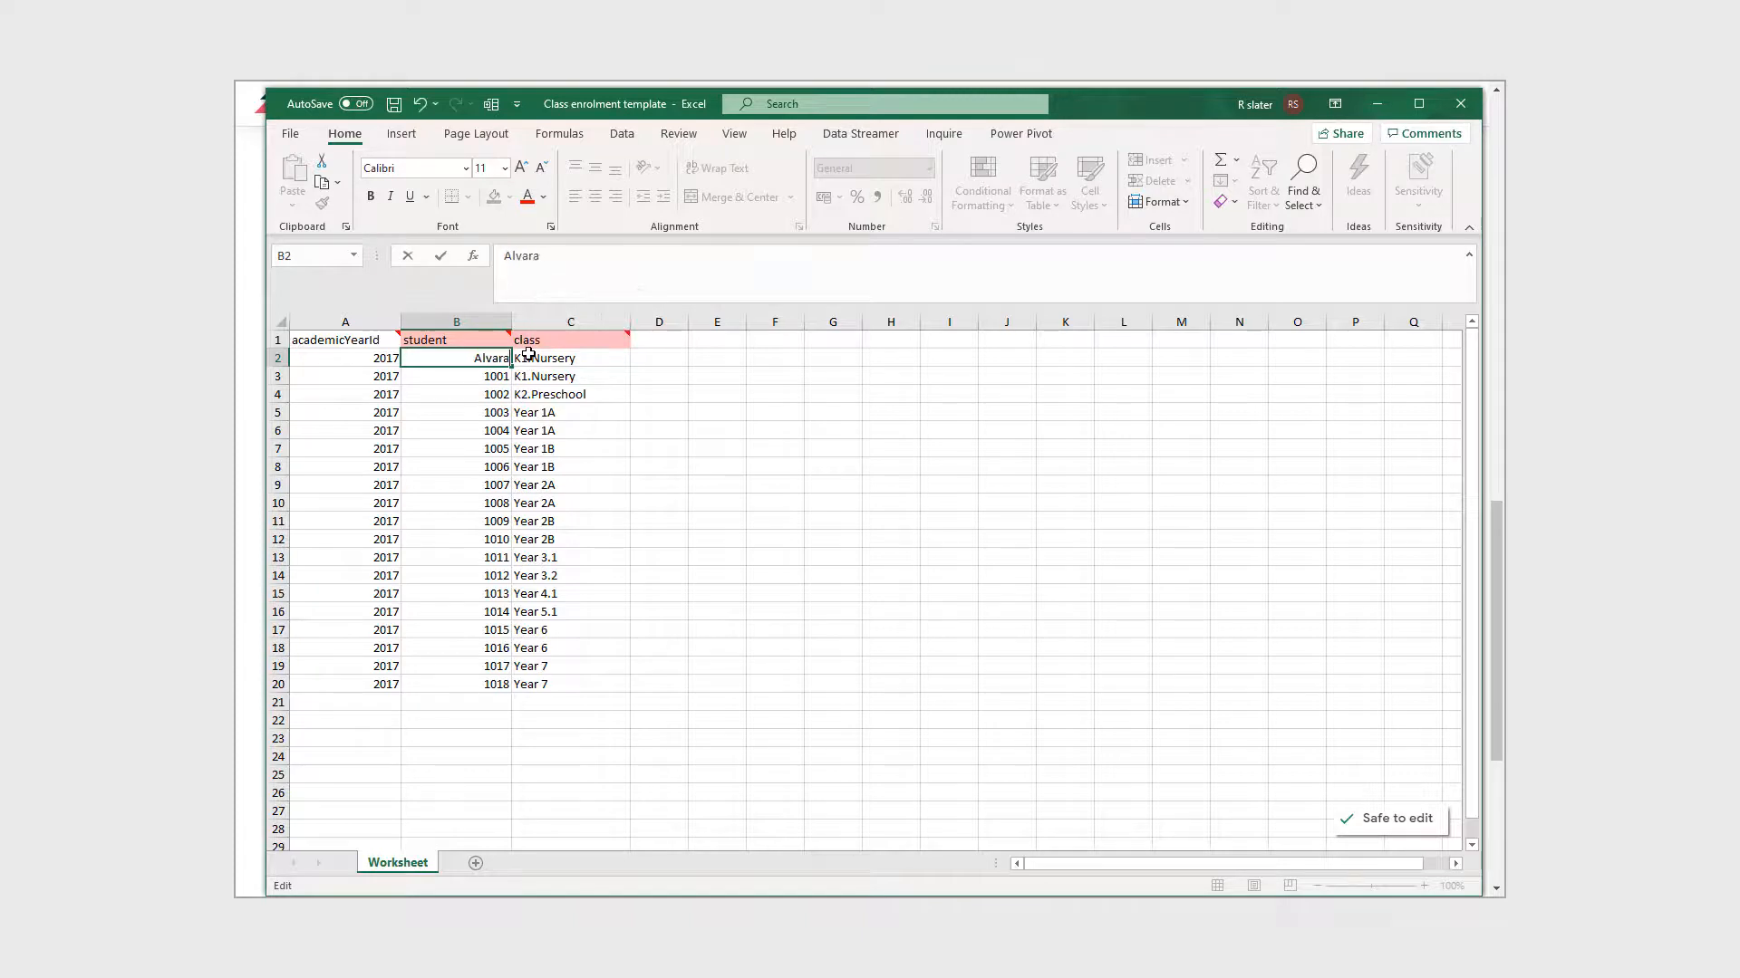
pyautogui.press('Return')
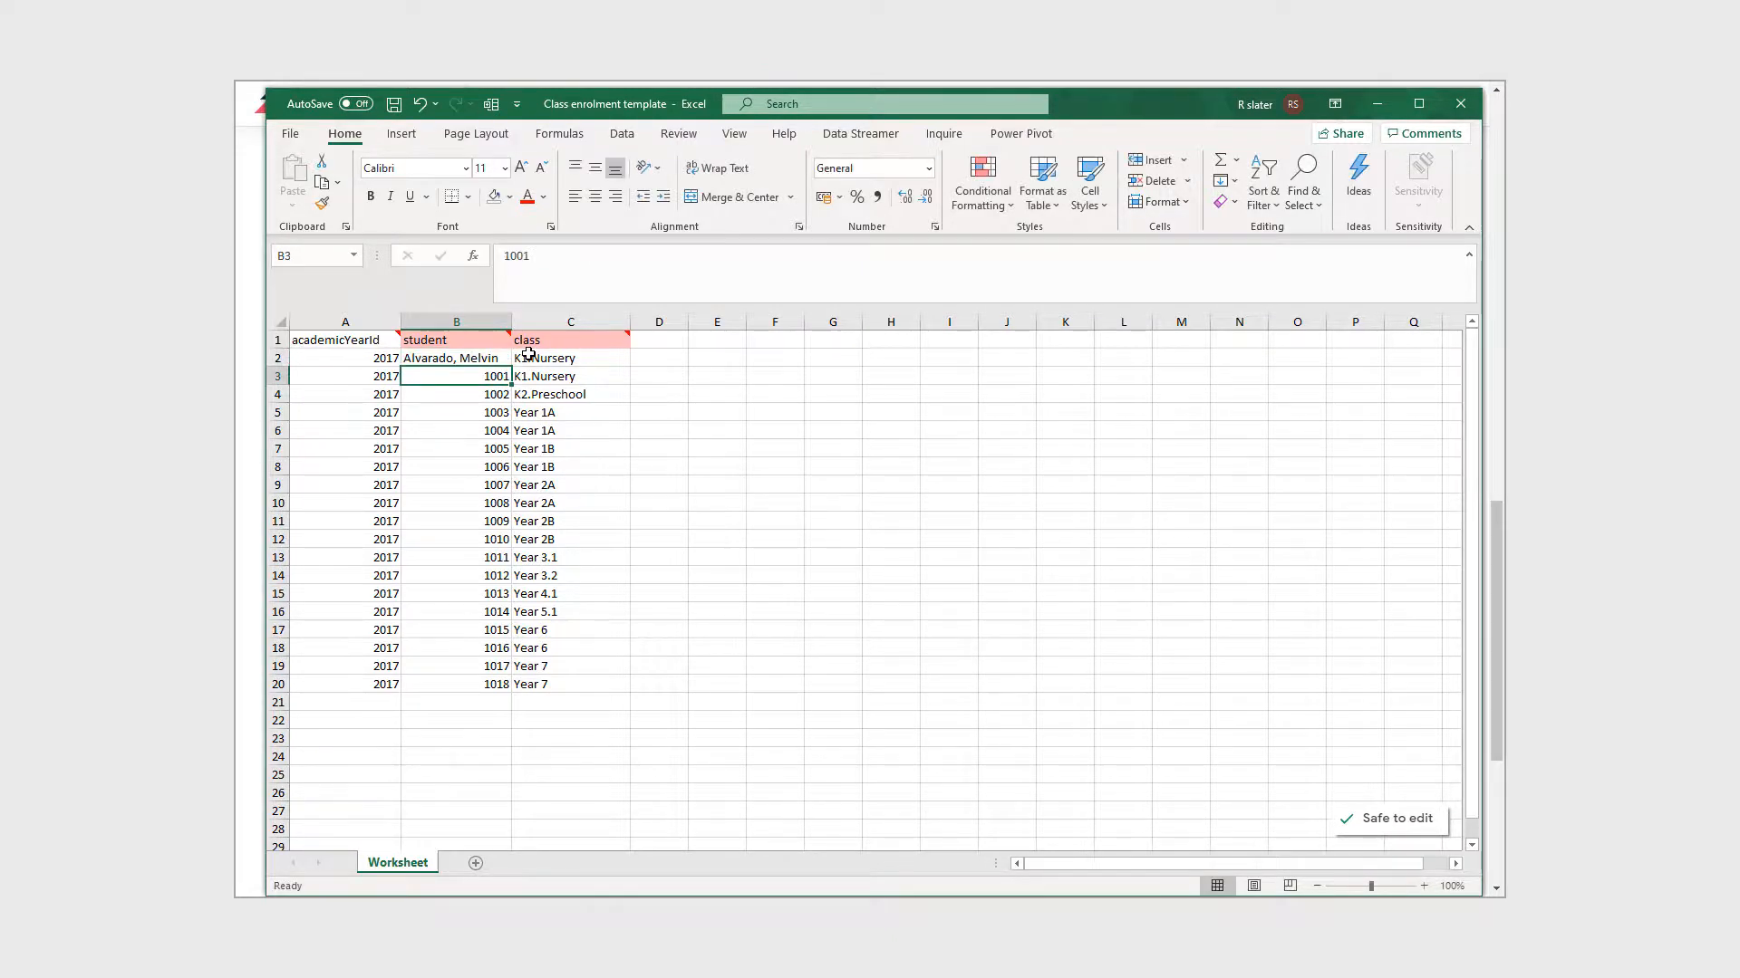
pyautogui.hotkey('ctrl', 'z')
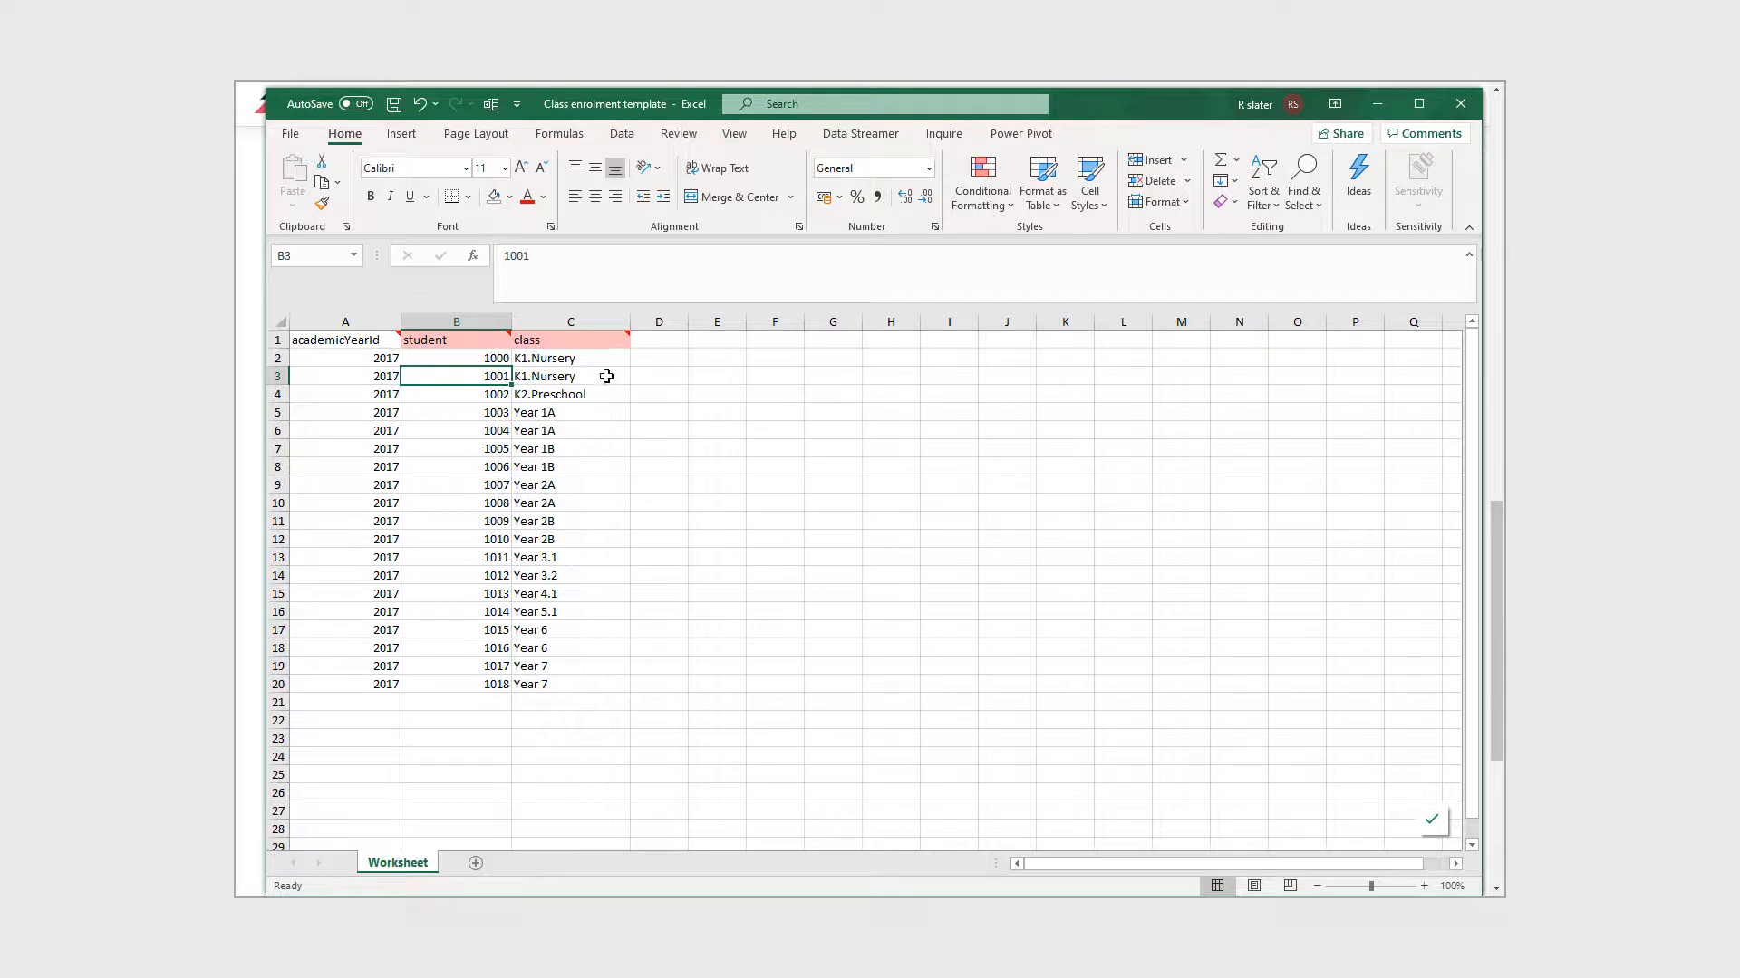
pyautogui.click(594, 358)
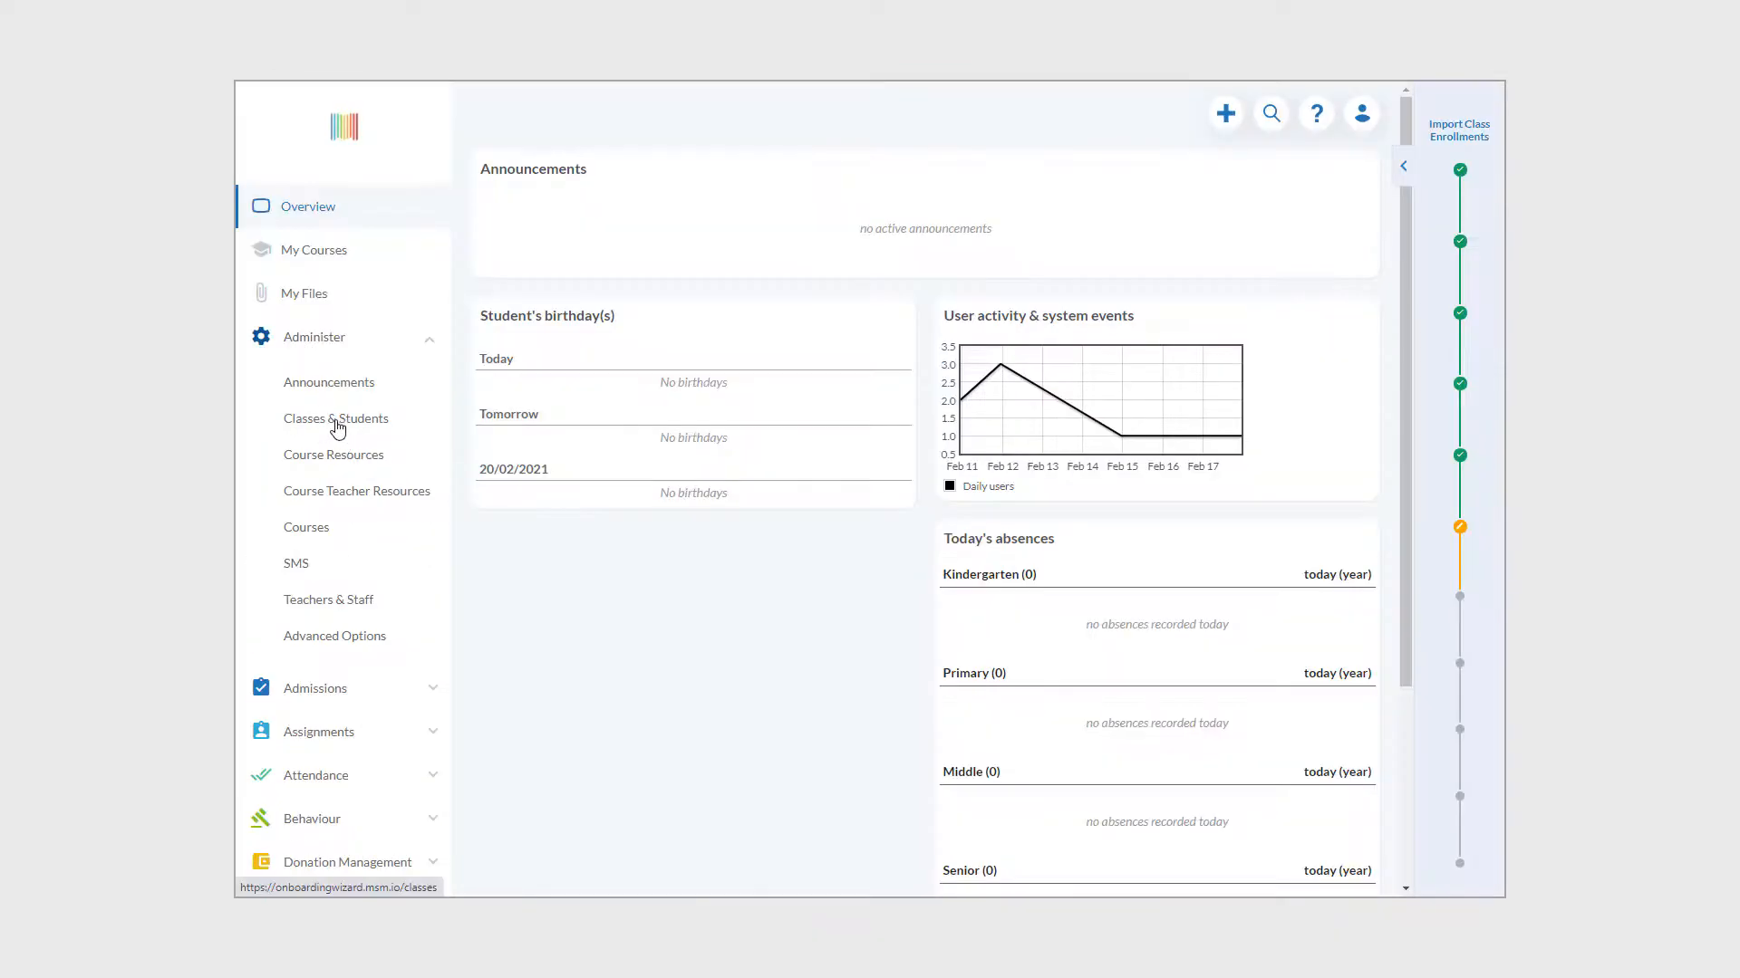
# - Open K1.Nursery from Classes & Students and start the Import Class Enrollments wizard
pyautogui.click(347, 426)
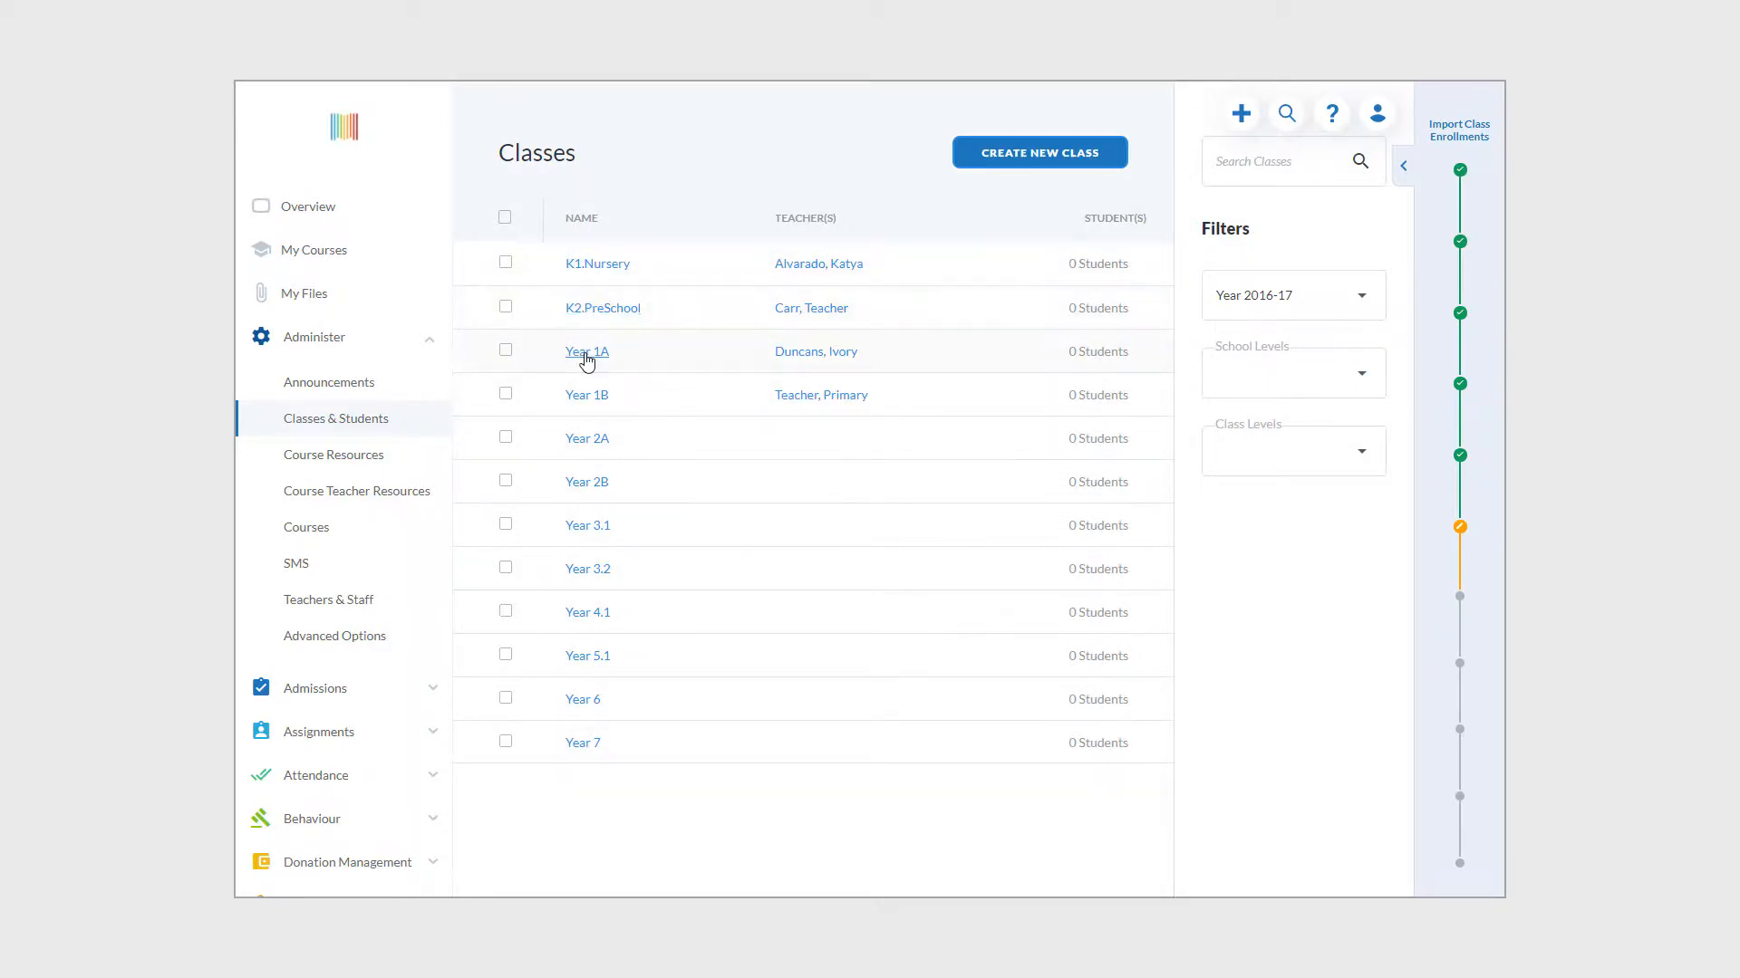
pyautogui.click(598, 267)
pyautogui.click(1189, 583)
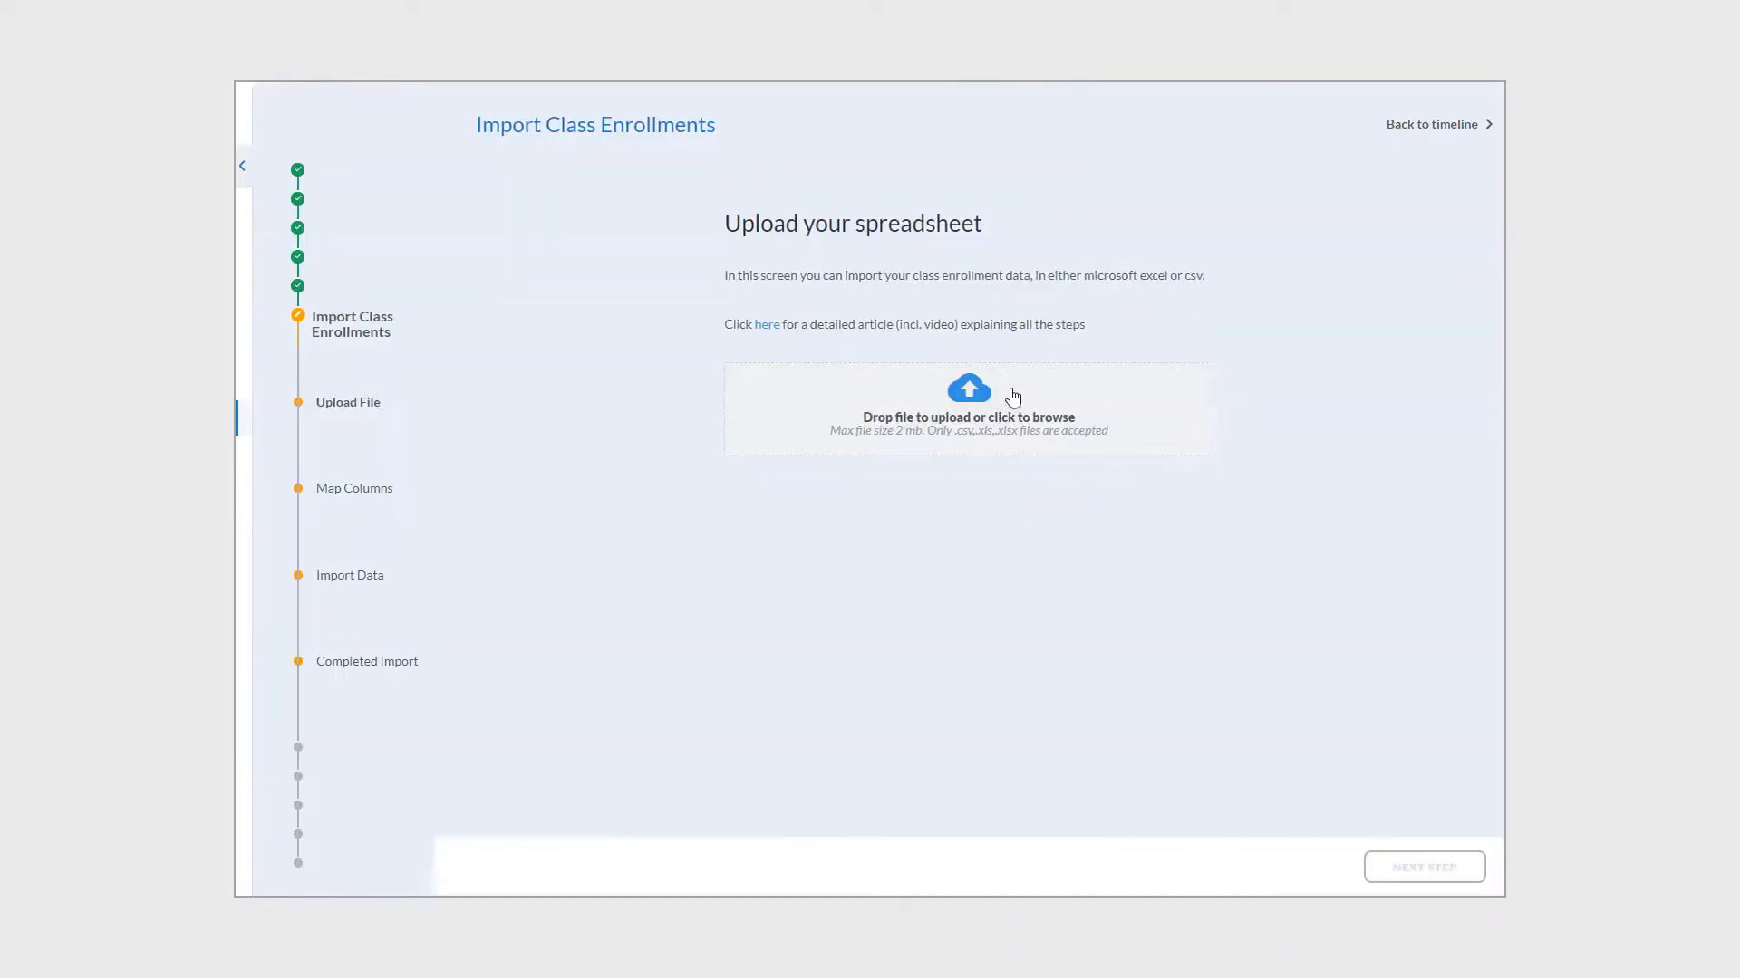
# - Upload the enrolment spreadsheet and check its list of detected issues
pyautogui.click(960, 407)
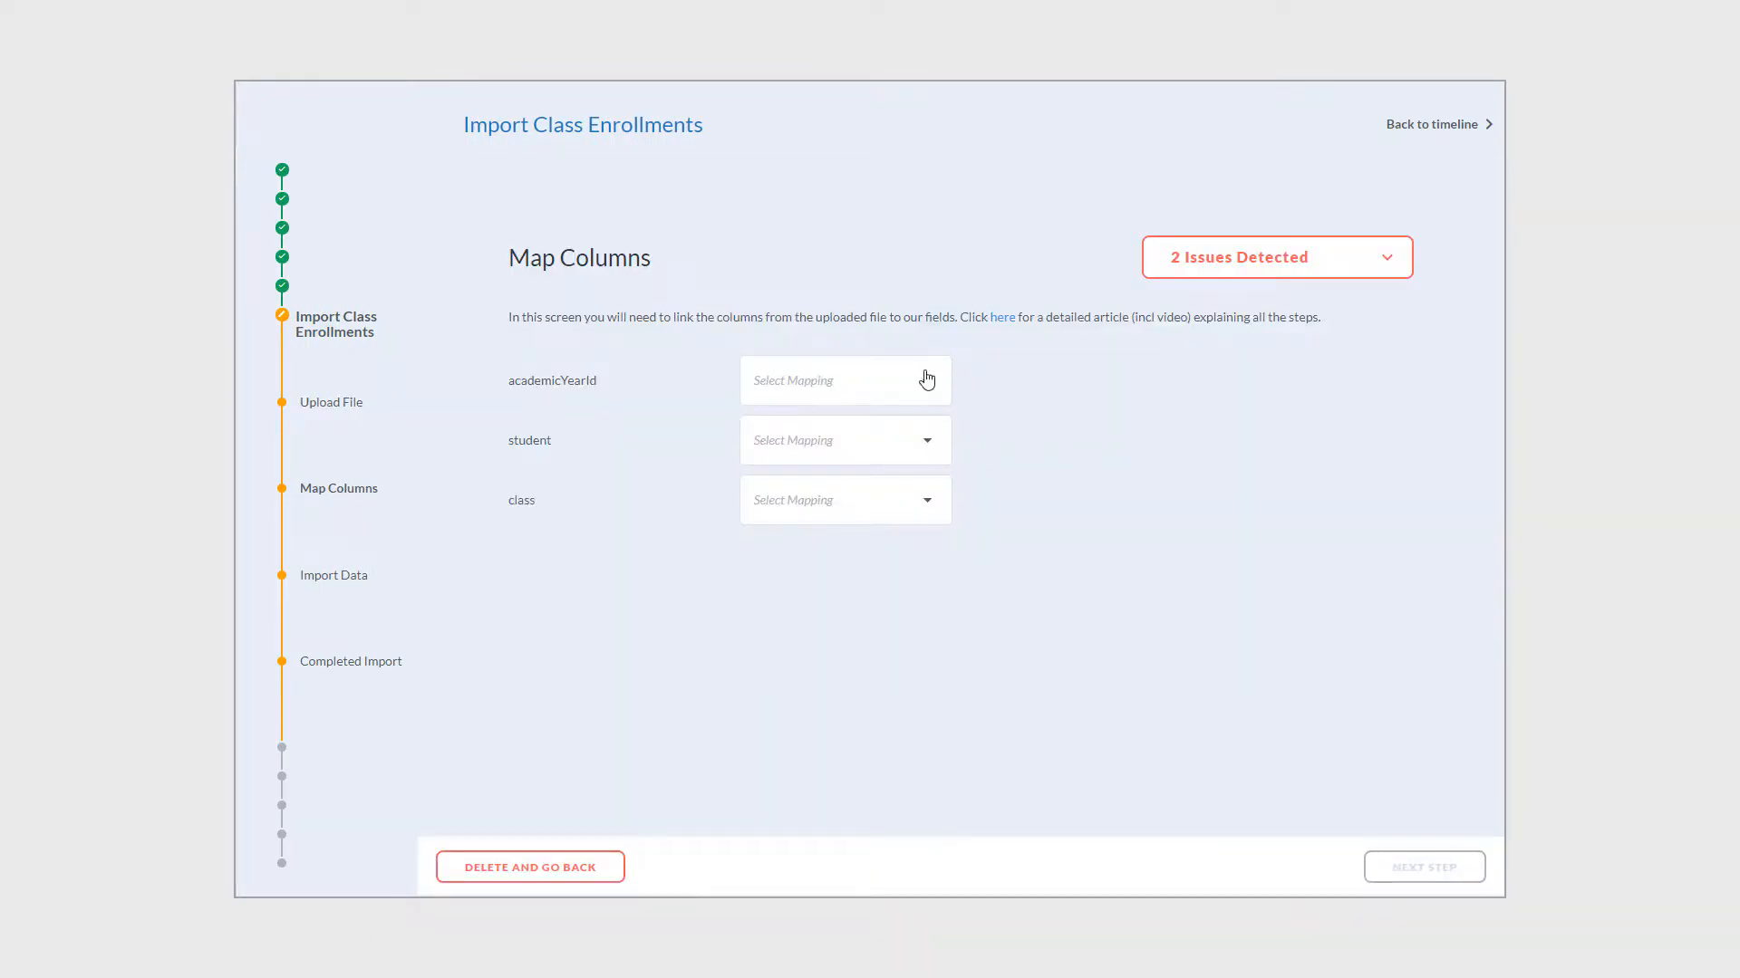
pyautogui.click(1384, 272)
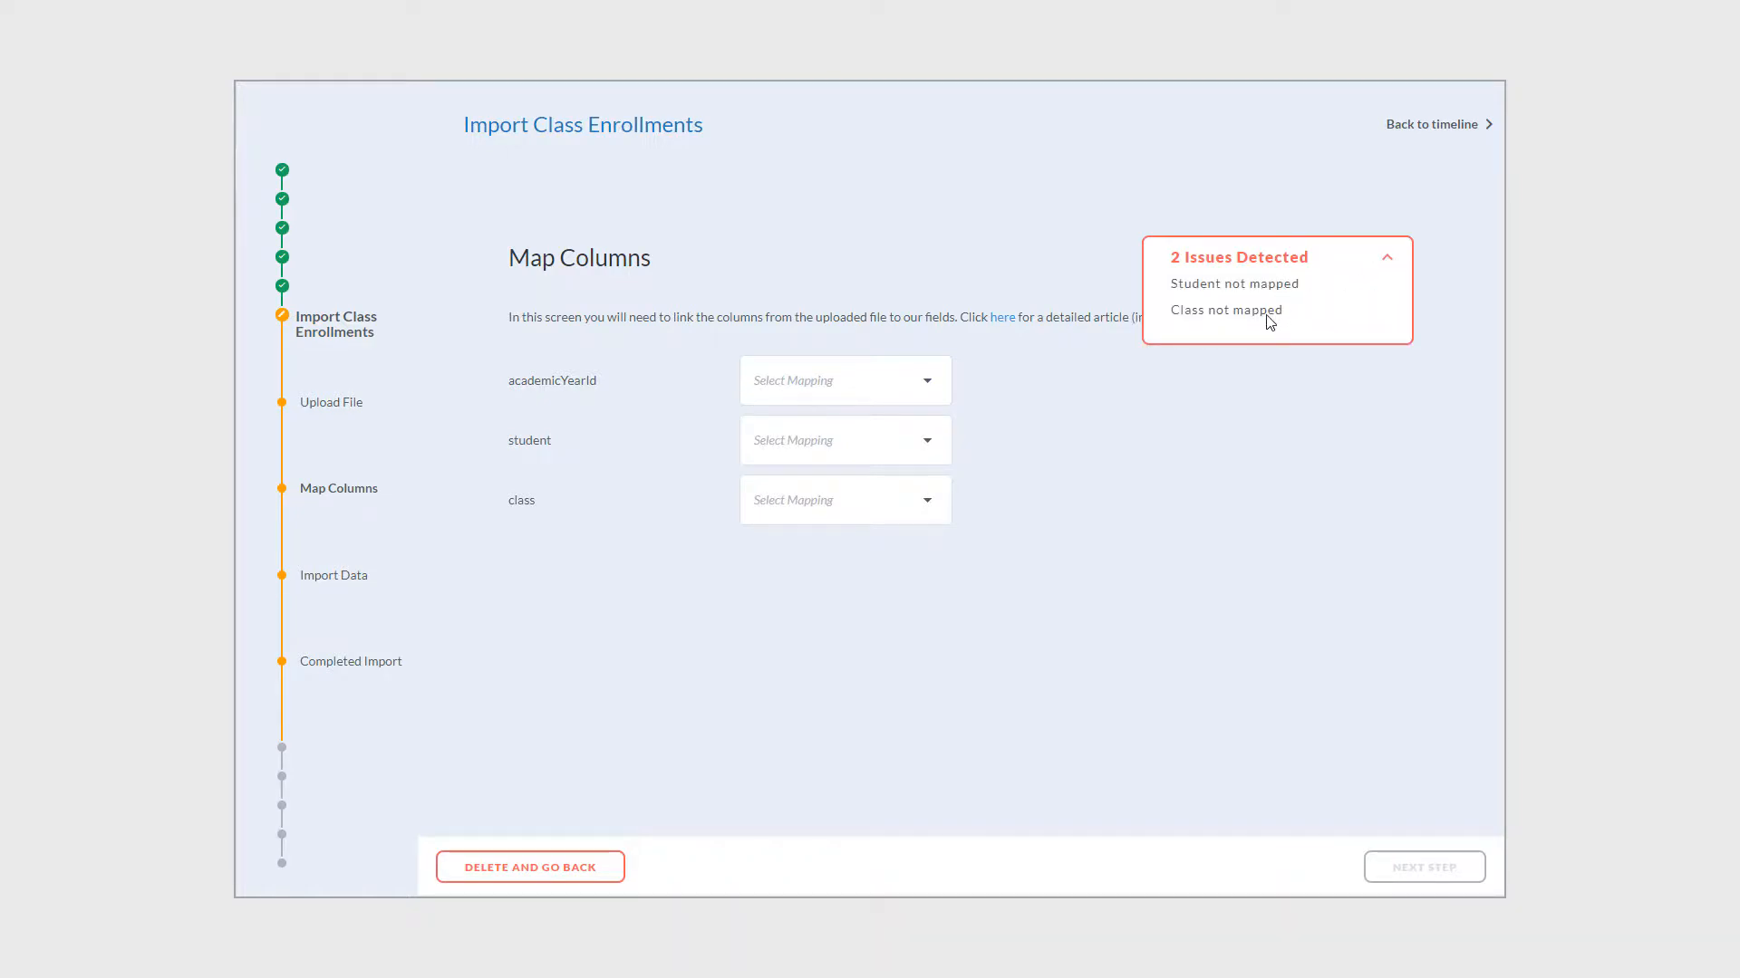
pyautogui.click(1386, 263)
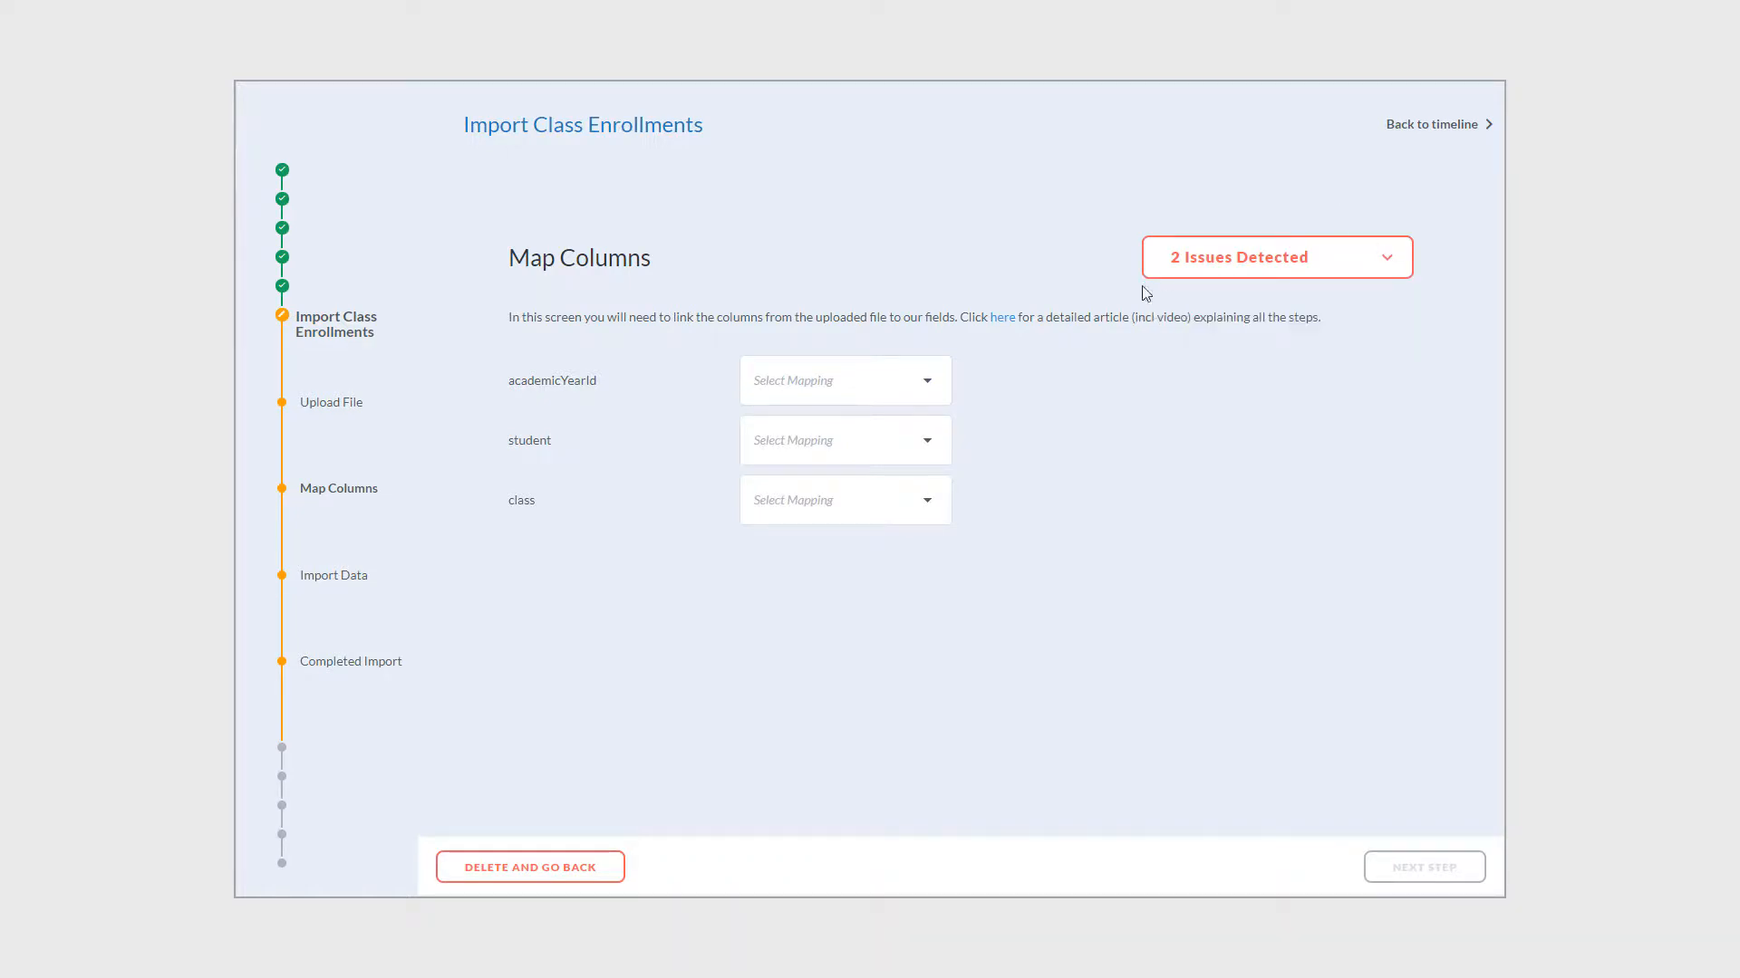
# - Map academicYearId to Academic Year (by ID), student to Student (by external ID), class to Class (by name)
pyautogui.click(933, 383)
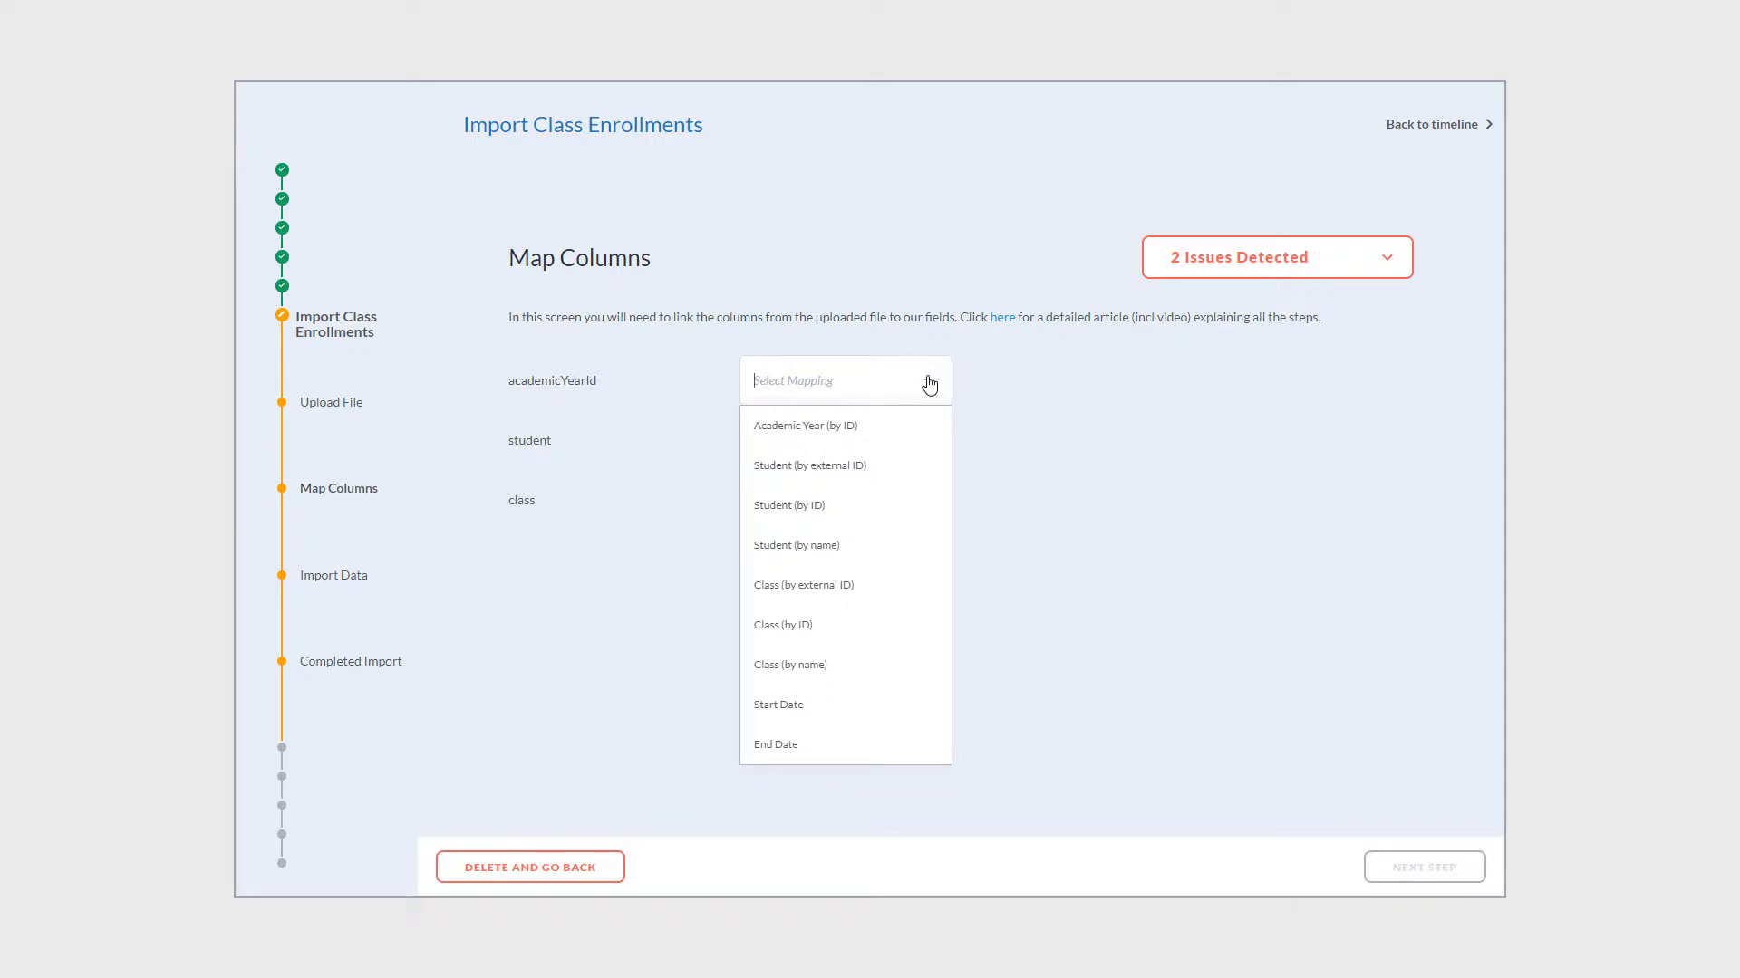
pyautogui.click(825, 435)
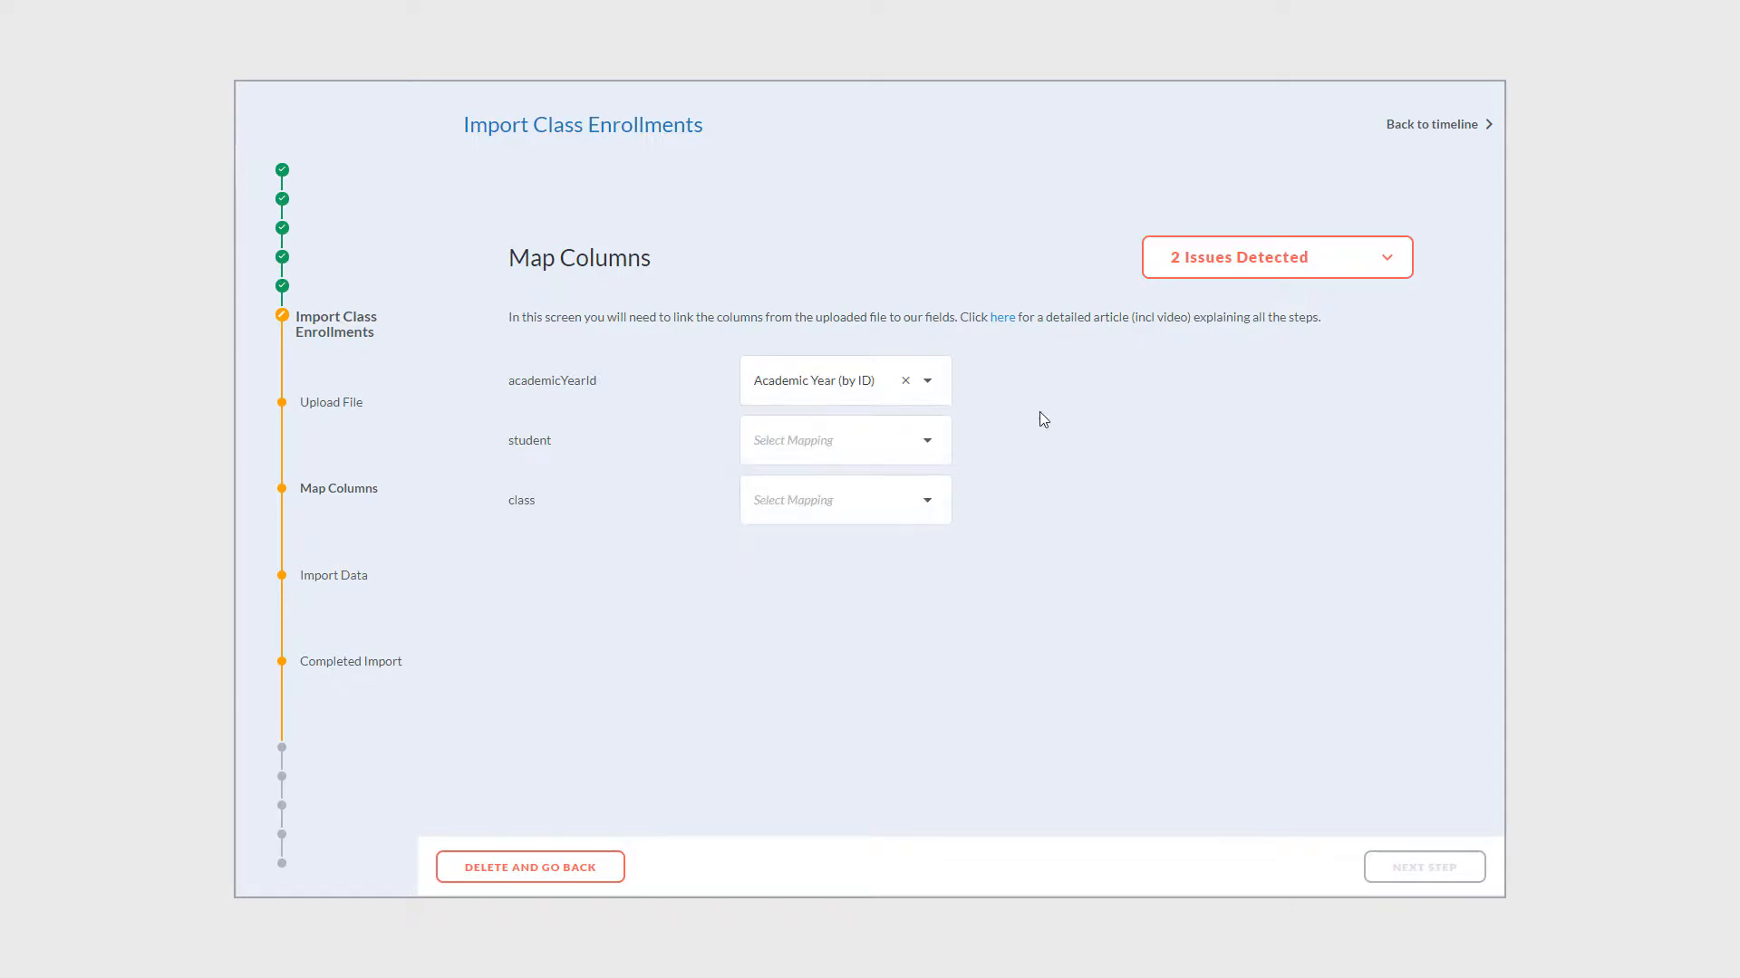
pyautogui.click(924, 447)
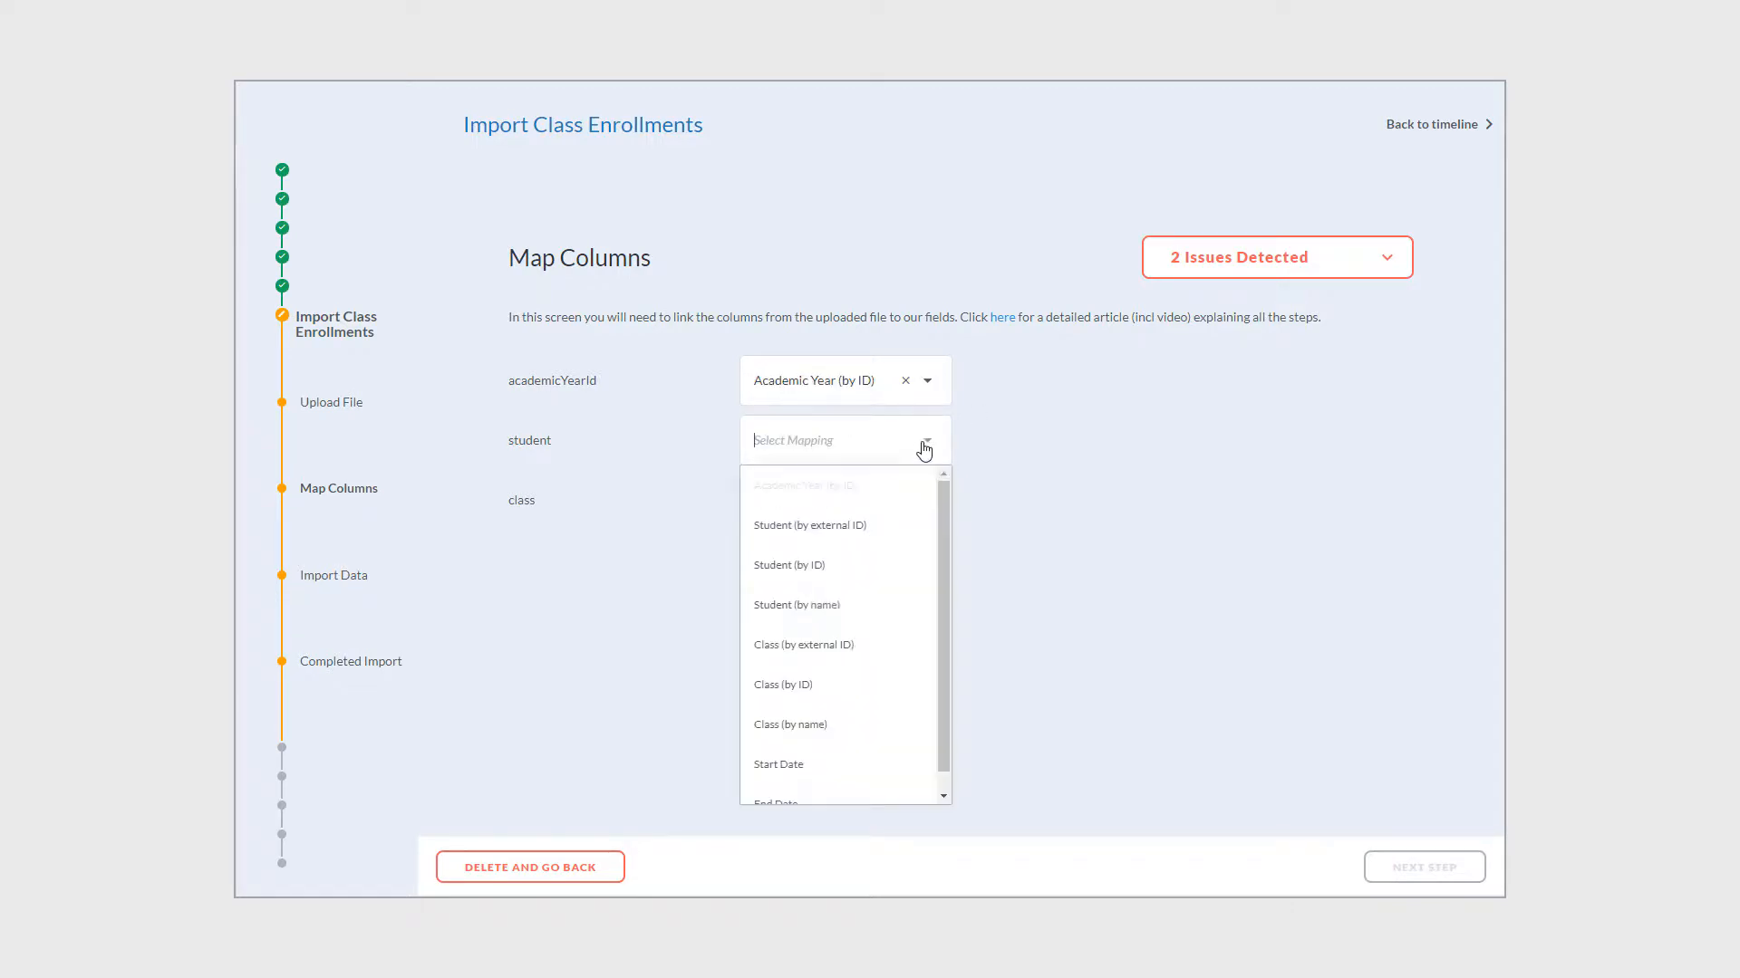
pyautogui.click(865, 526)
pyautogui.click(924, 513)
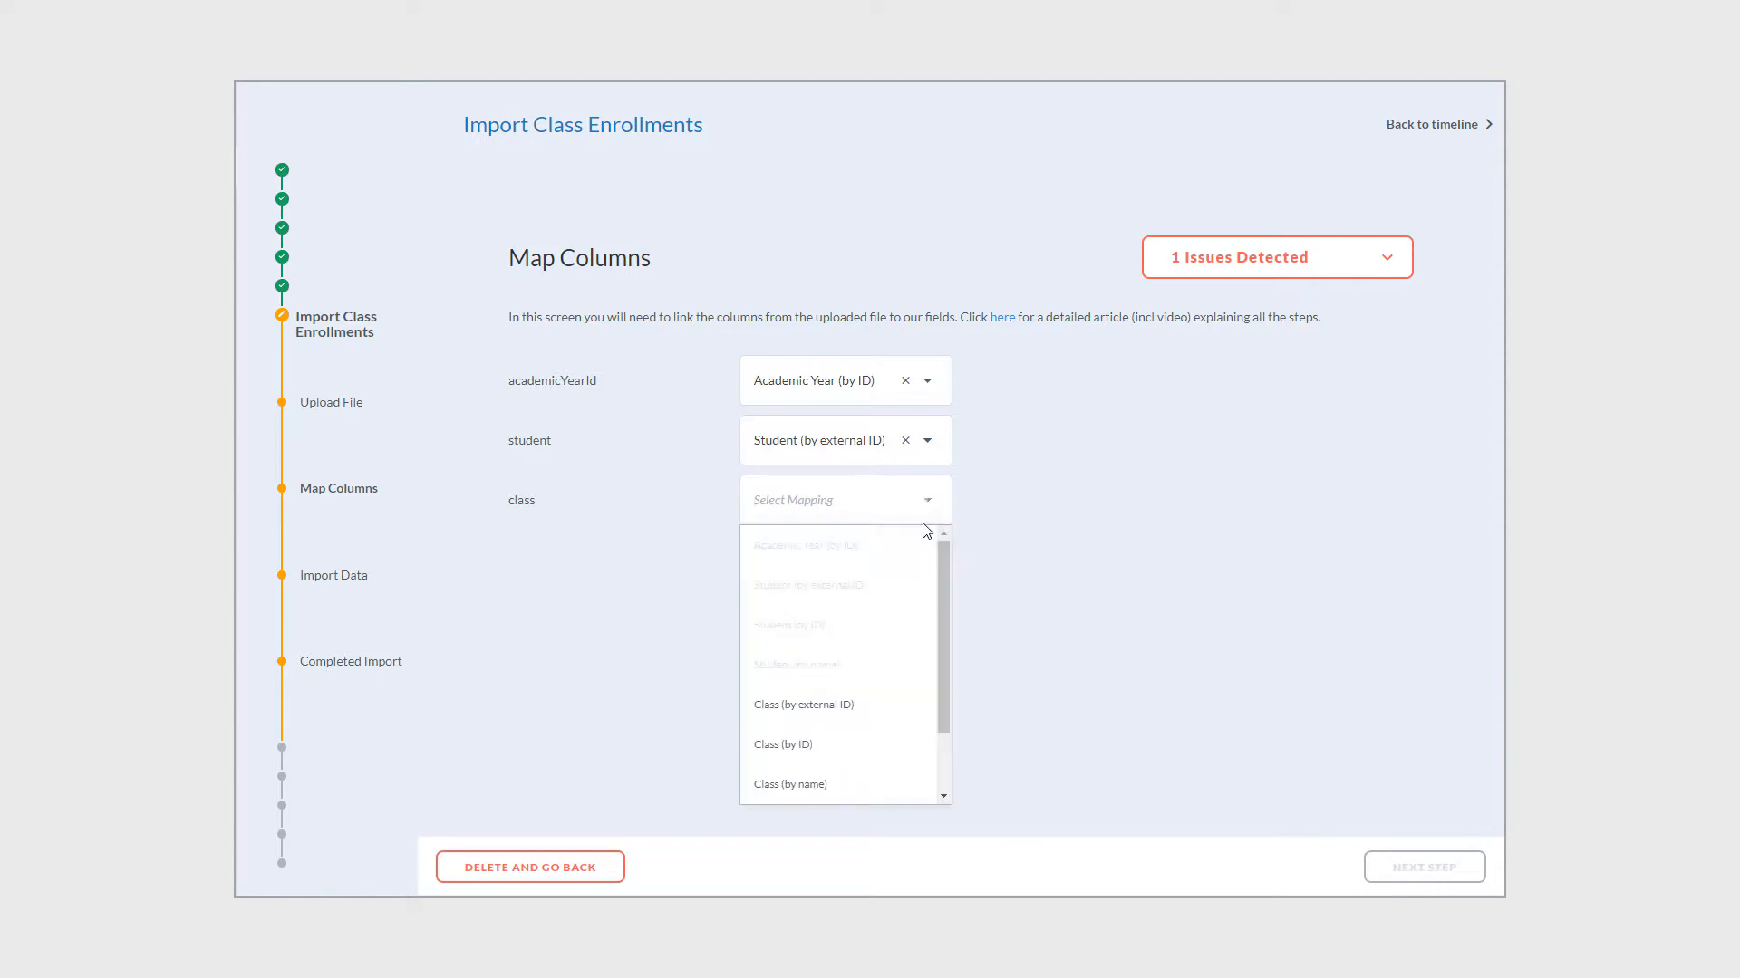
pyautogui.click(787, 706)
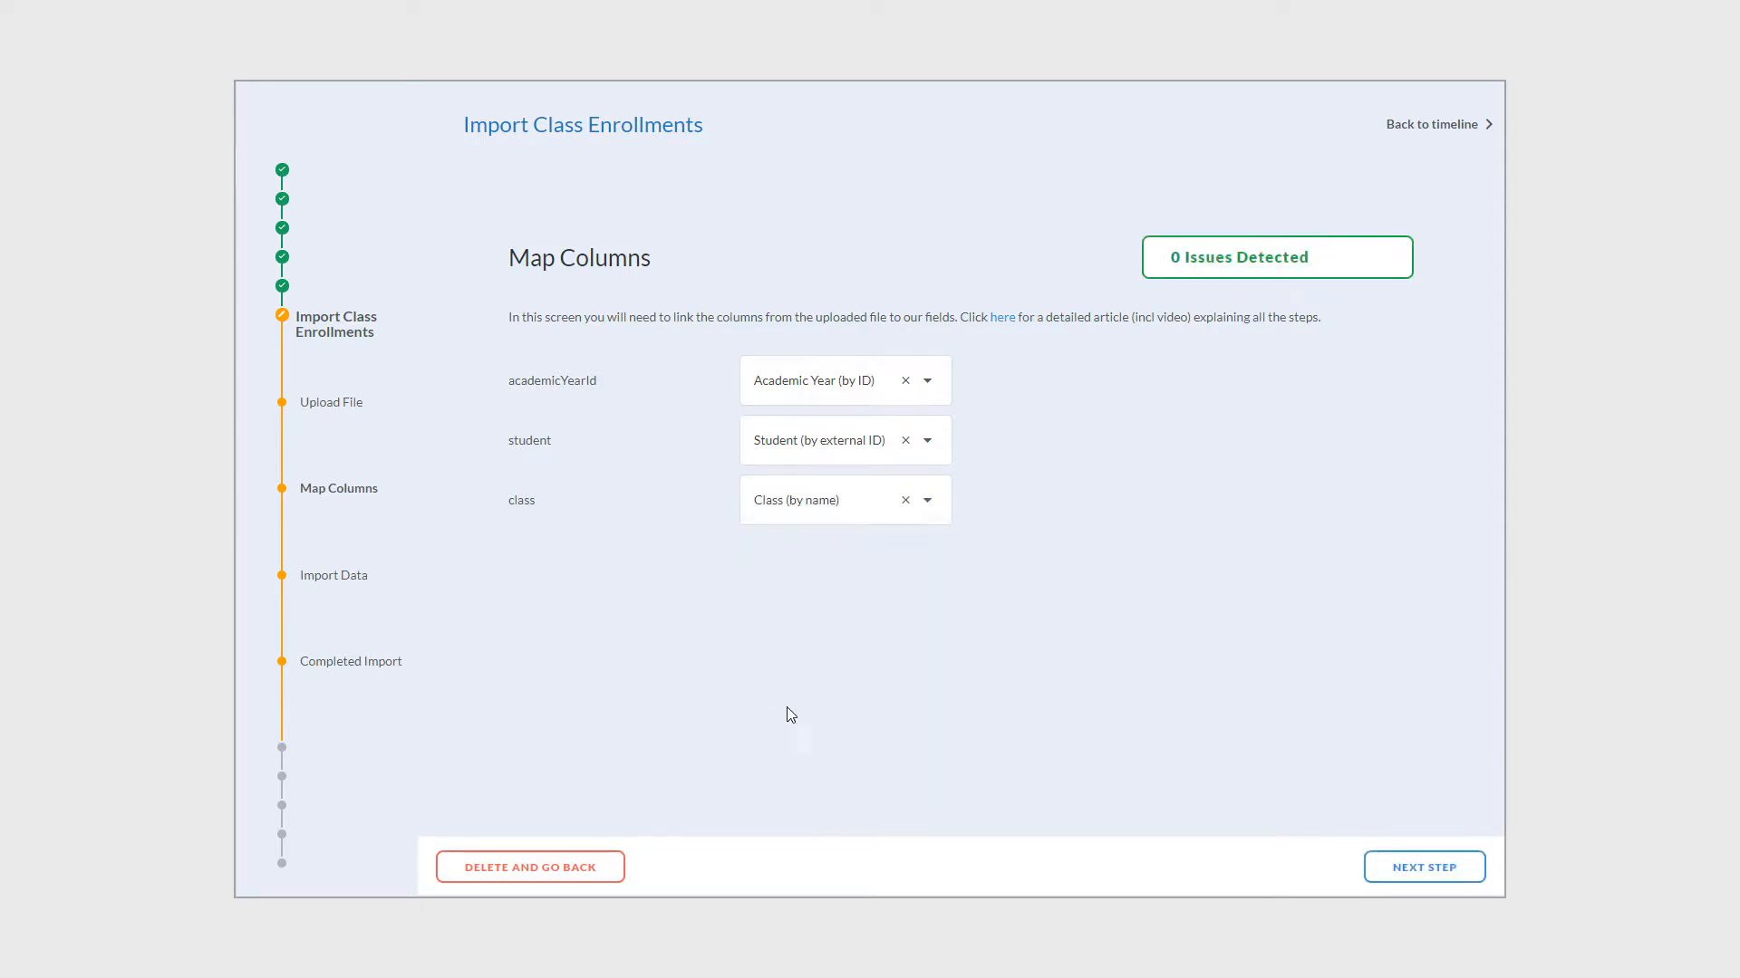
pyautogui.click(1404, 872)
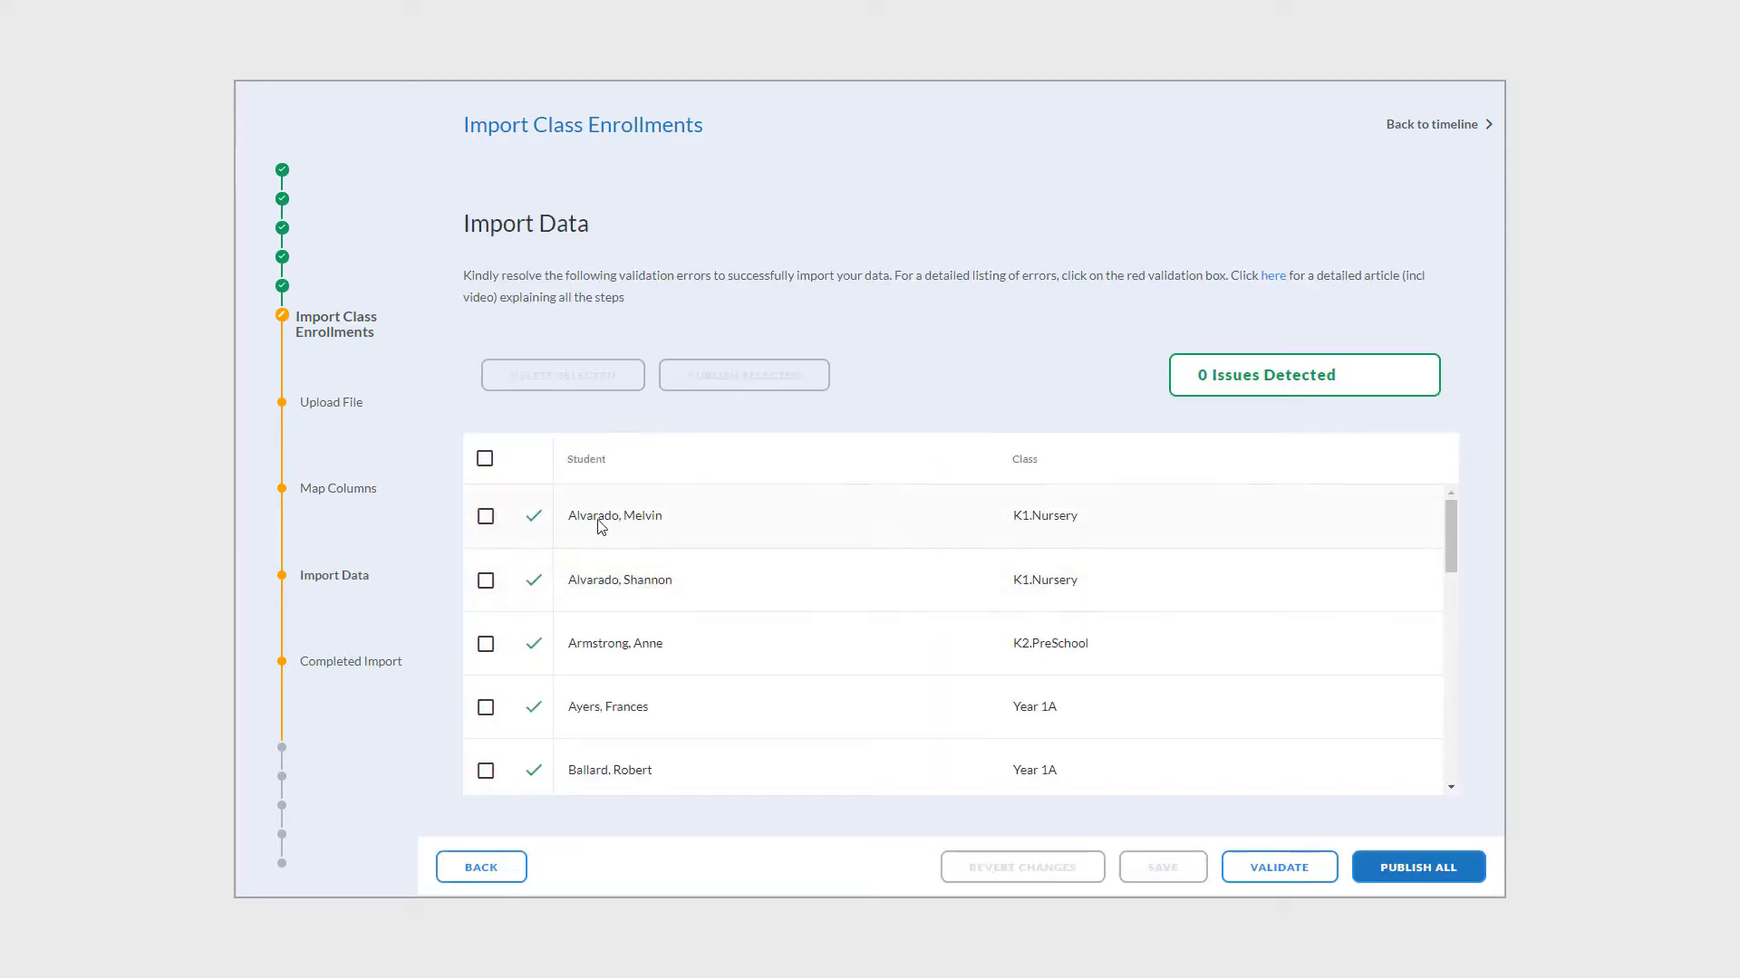
# - Publish all enrolments, complete the import, and open K1.Nursery's 2 Students list
pyautogui.scroll(-5, 602, 526)
pyautogui.click(1415, 883)
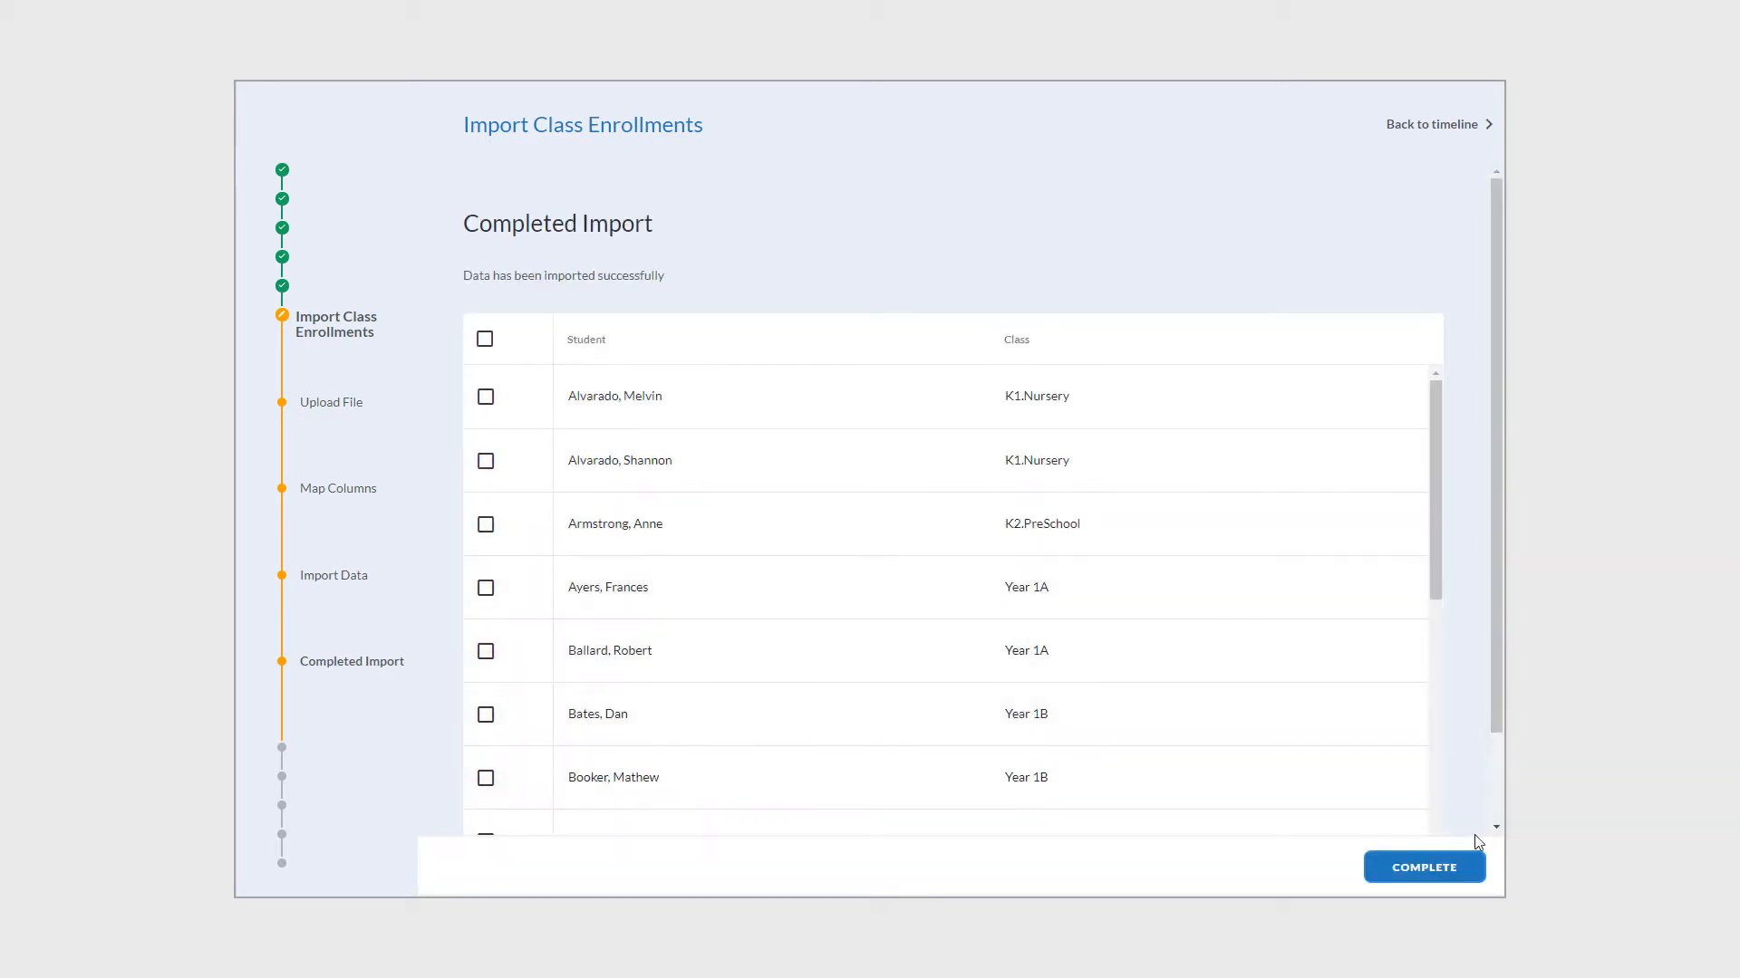
pyautogui.click(1427, 867)
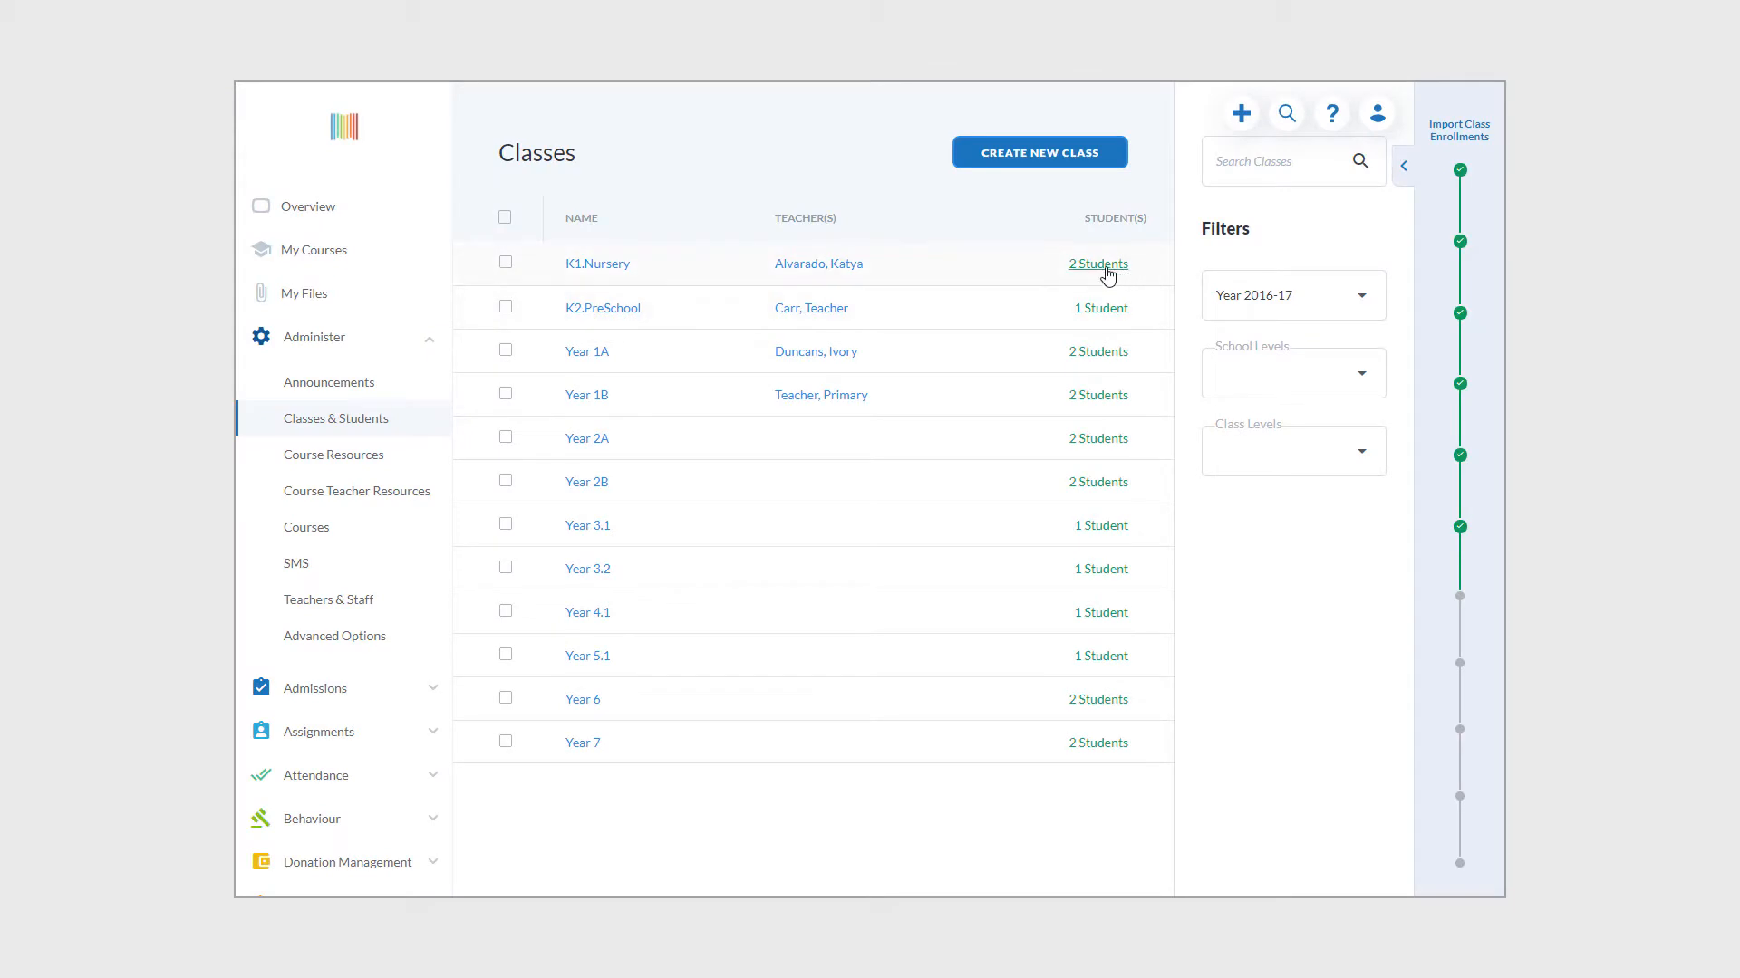
pyautogui.click(1106, 270)
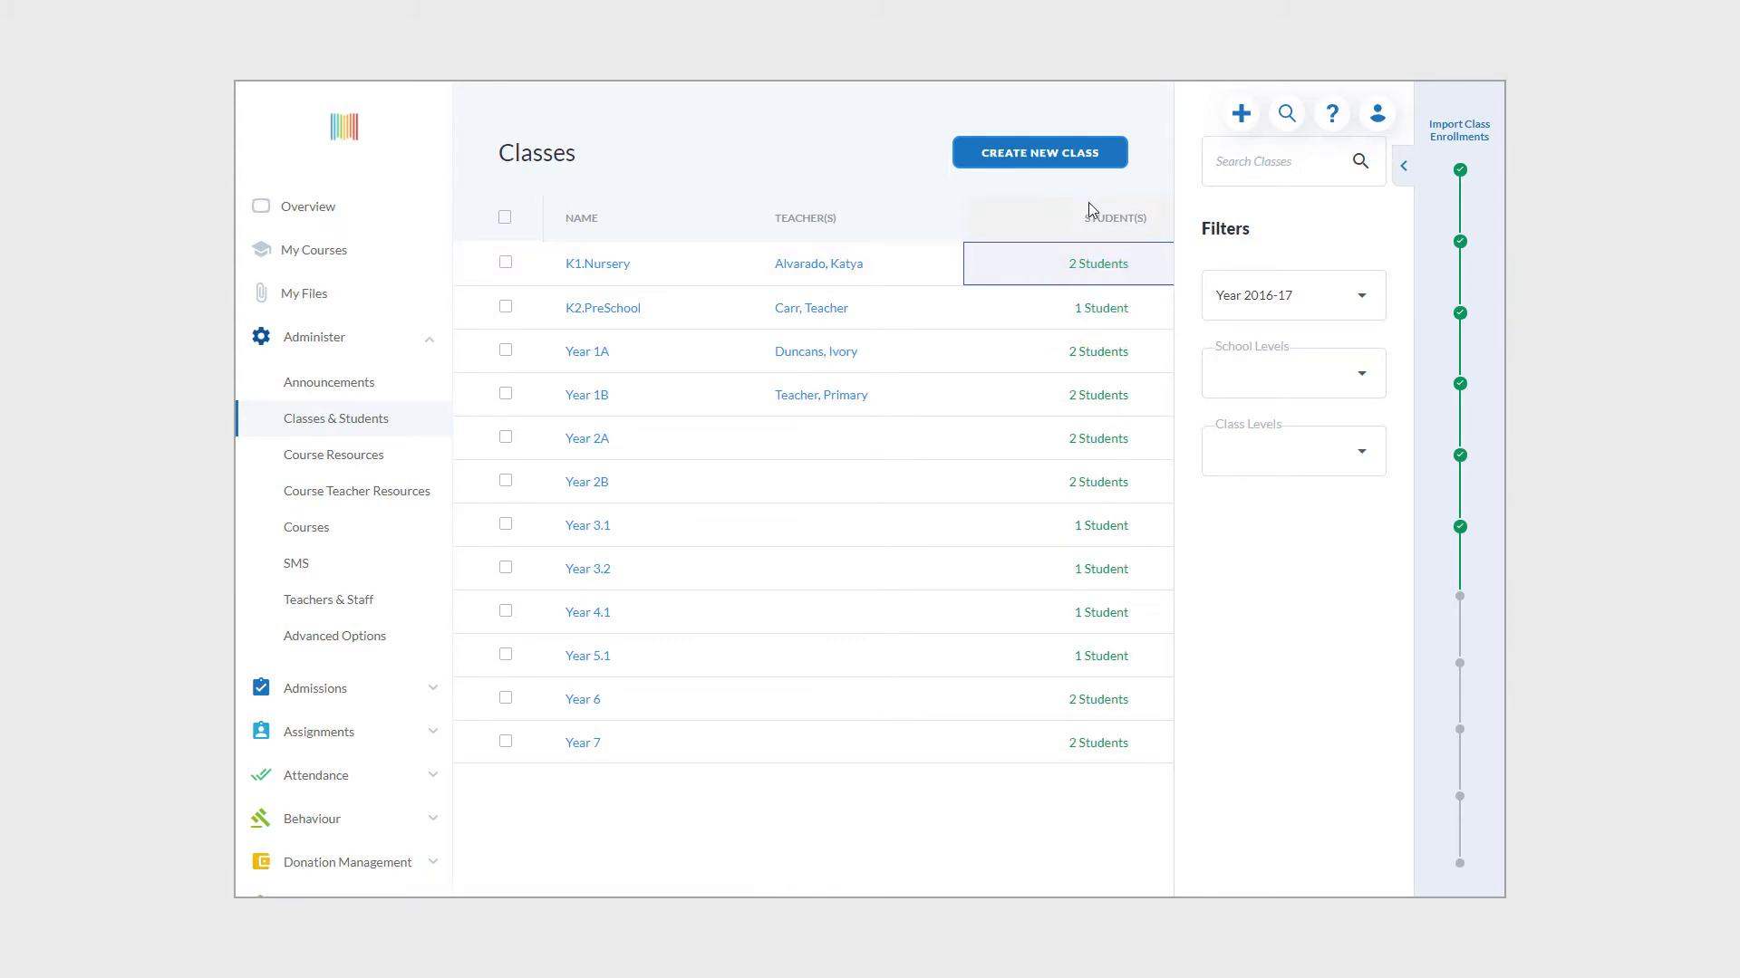
# - Search for the new student by first name, confirming they appear under K1.Nursery
pyautogui.click(1286, 113)
pyautogui.write('melvin')
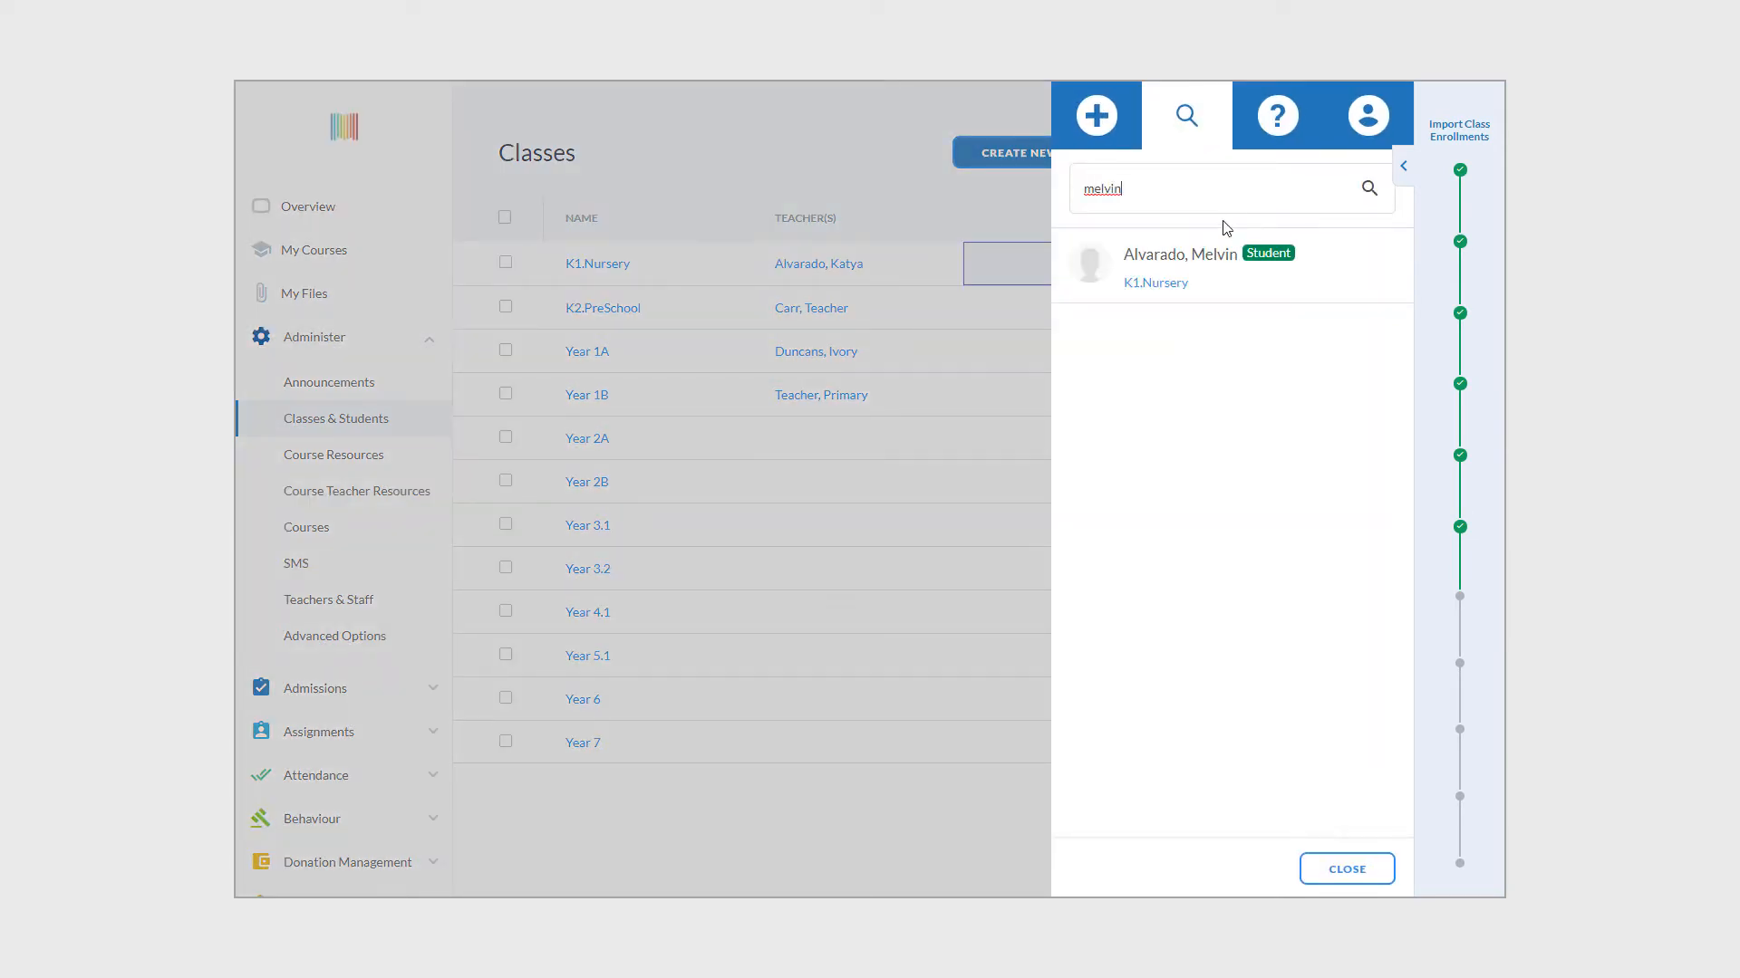
pyautogui.moveTo(1241, 264)
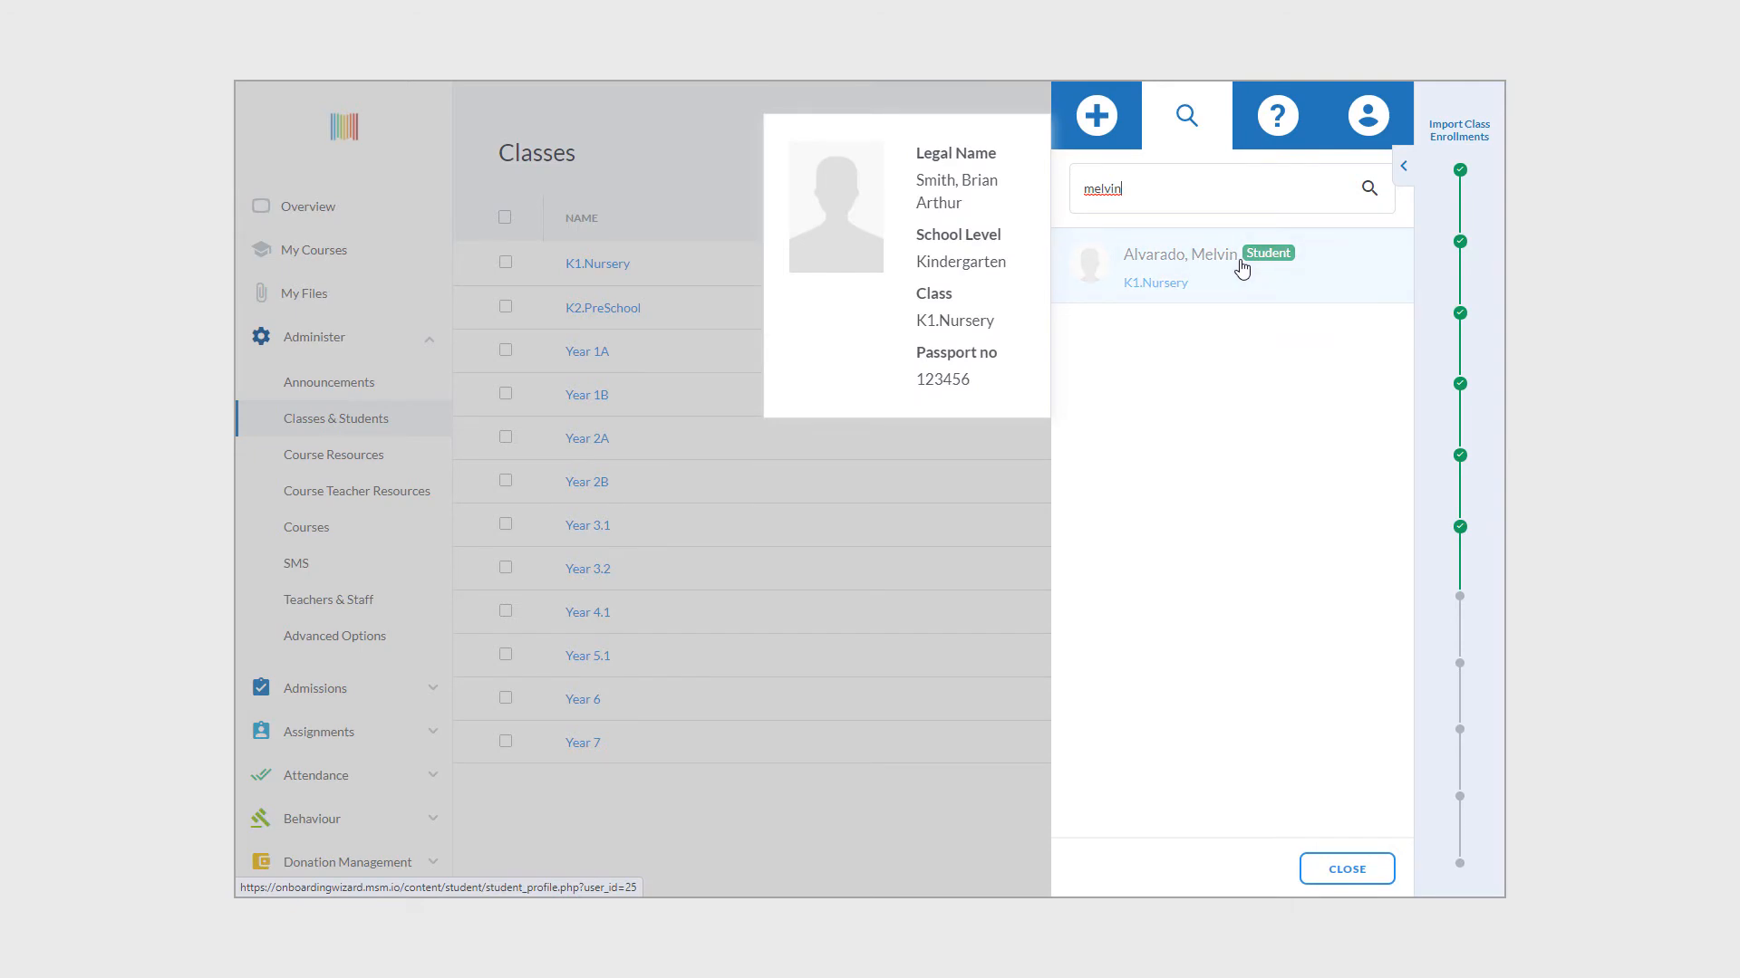
pyautogui.doubleClick(1126, 186)
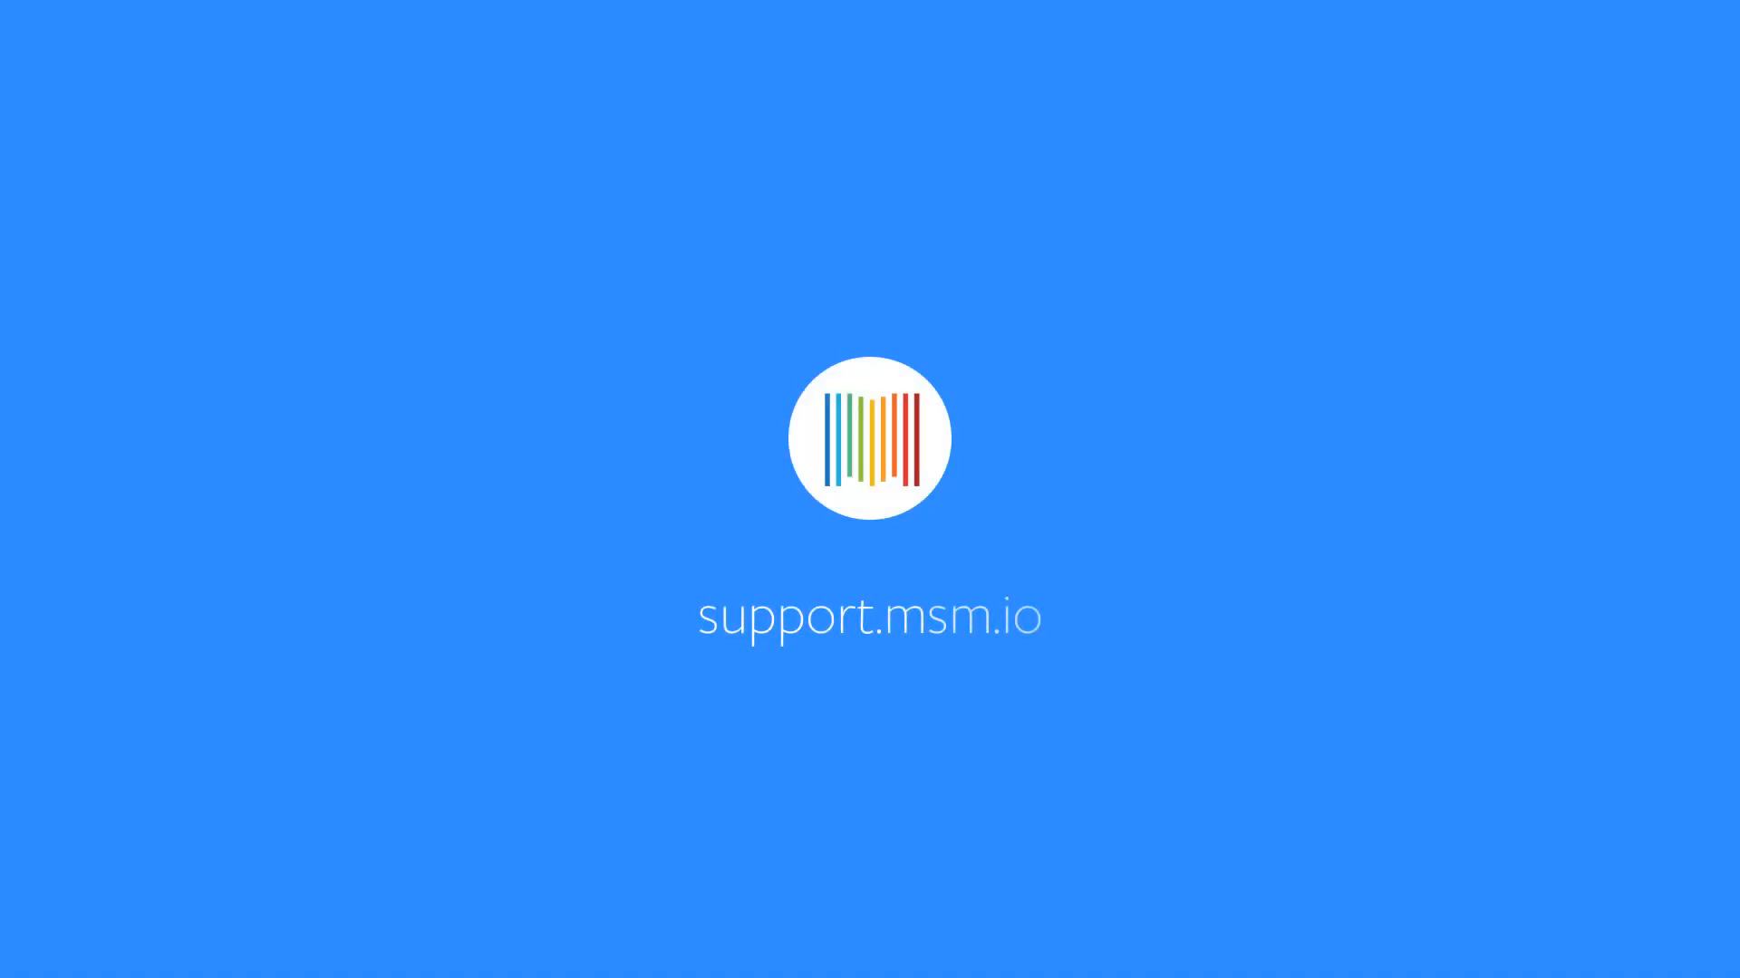